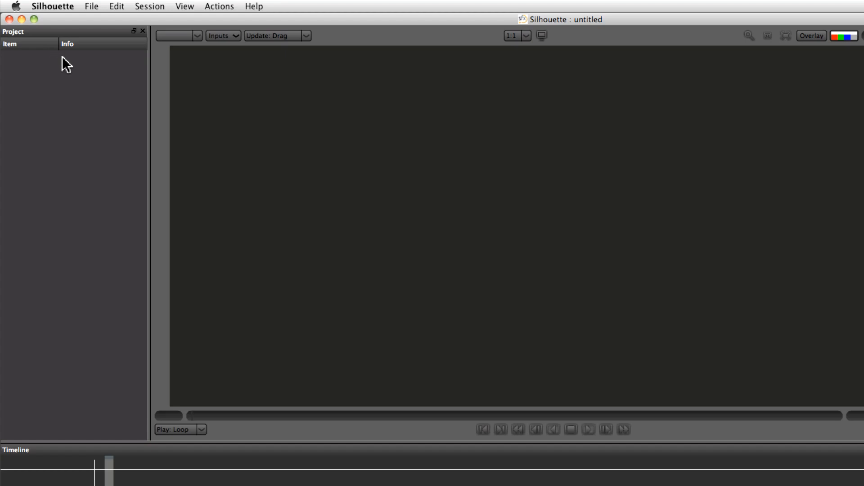
Start a media import and select test_shapes_0000.png in the test_shapes folder of Ex 02 - Getting Started.
click(92, 5)
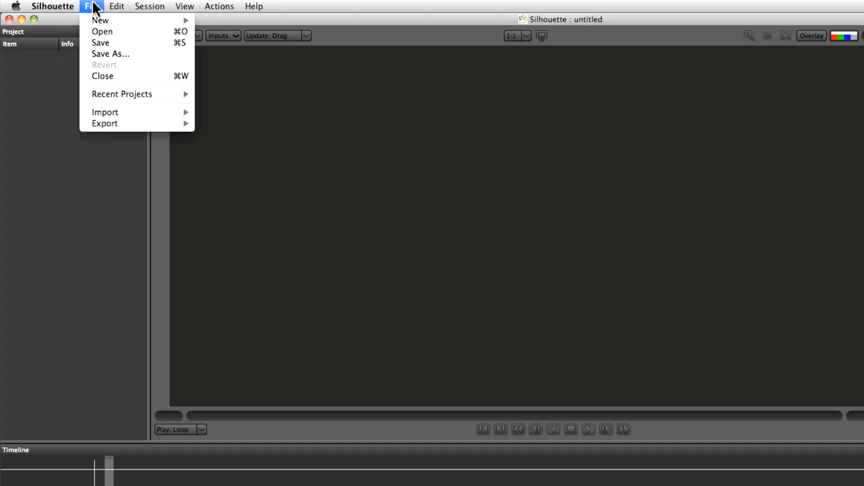
mouse_move(142, 113)
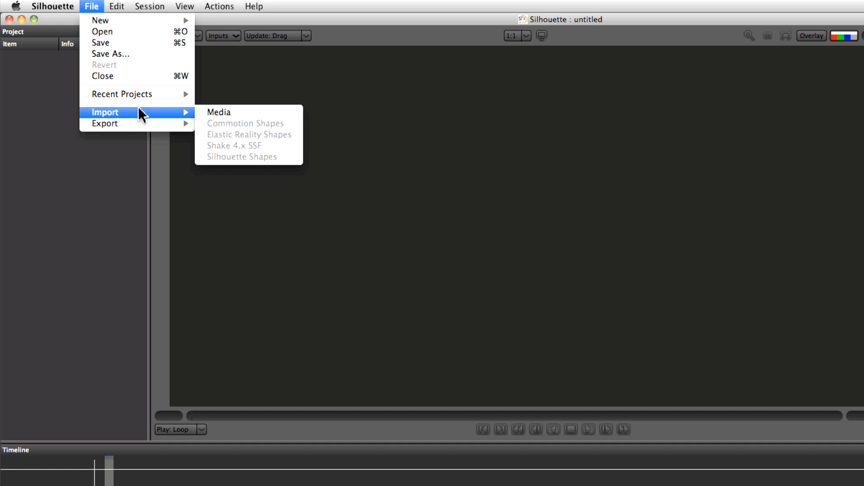
click(267, 116)
click(550, 112)
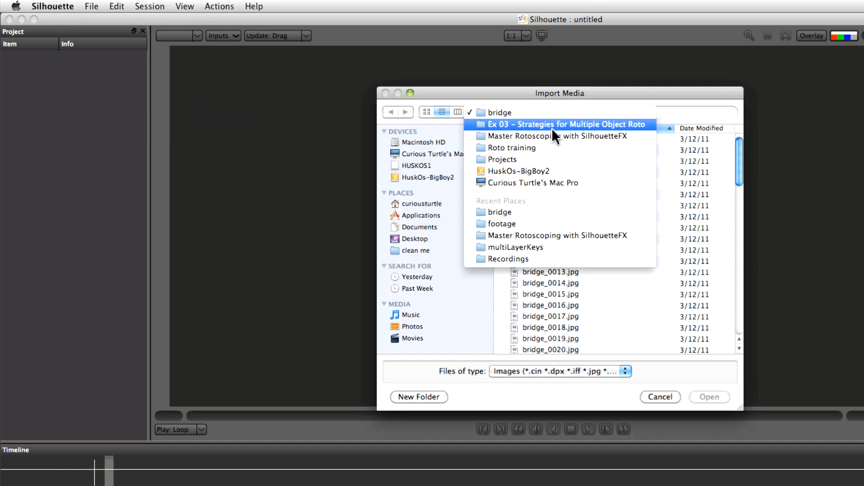
click(568, 135)
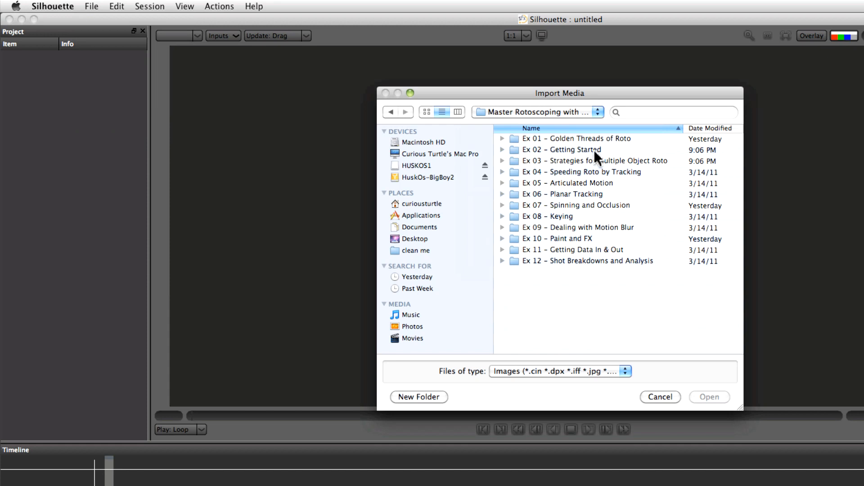
double_click(593, 148)
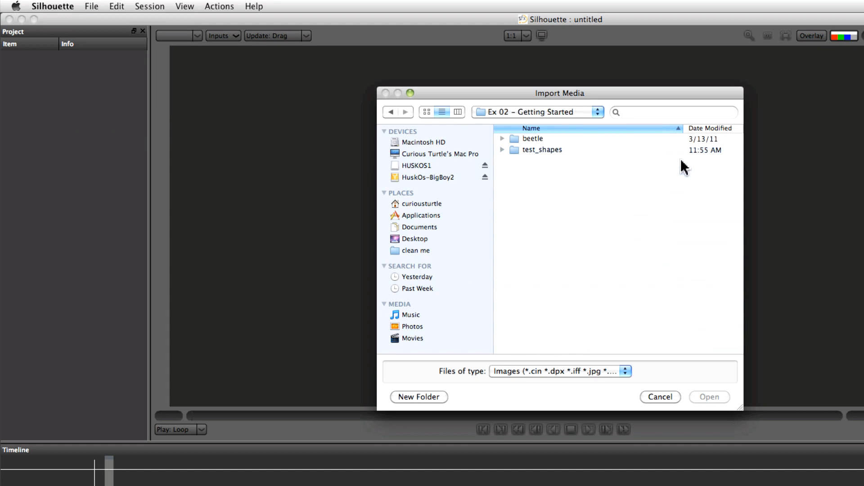
double_click(549, 149)
click(596, 137)
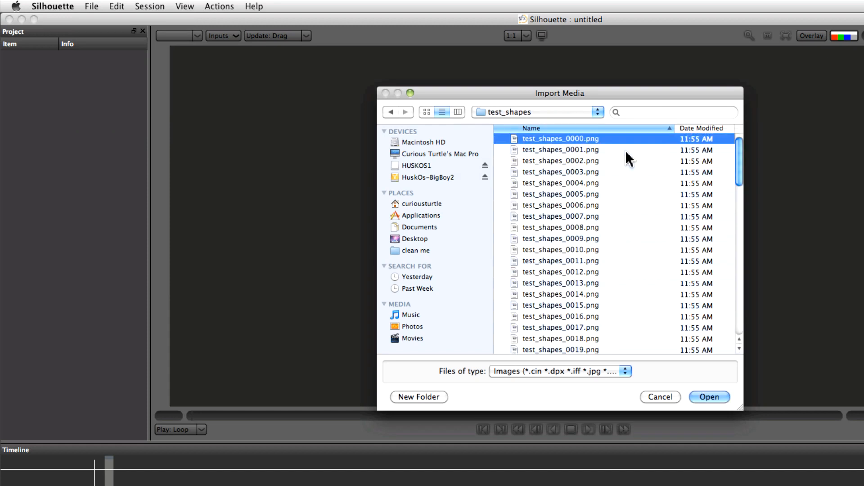
click(603, 371)
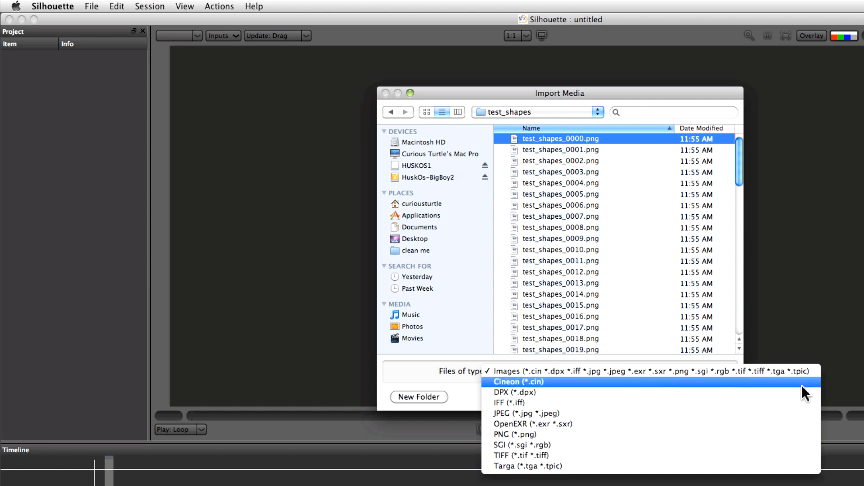
click(563, 150)
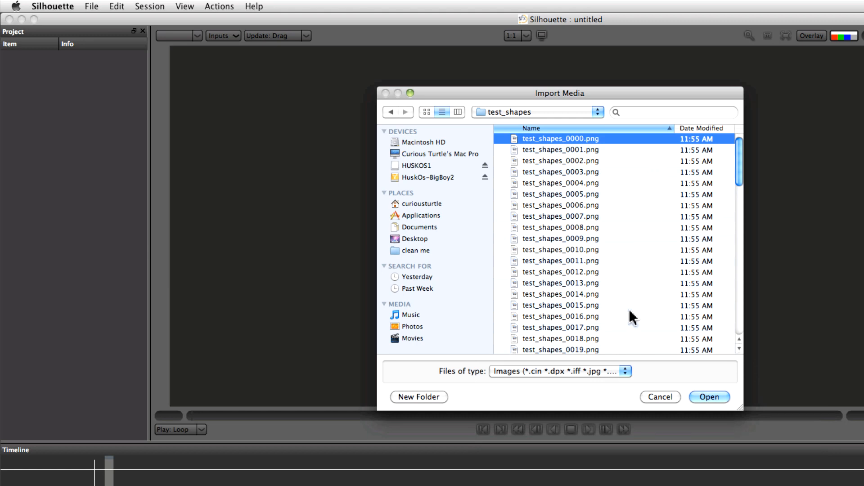
click(623, 371)
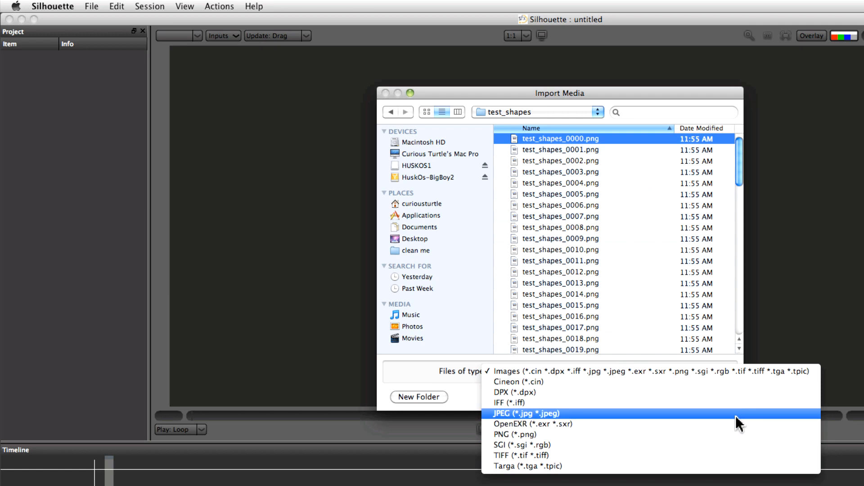
click(750, 299)
Import the selected test_shapes PNG sequence and widen the project list until the full item name fits.
click(710, 398)
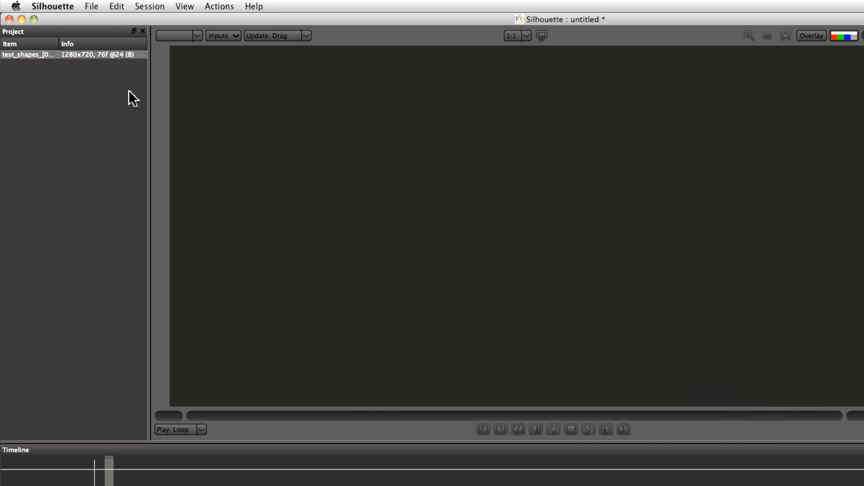
drag(149, 42, 189, 61)
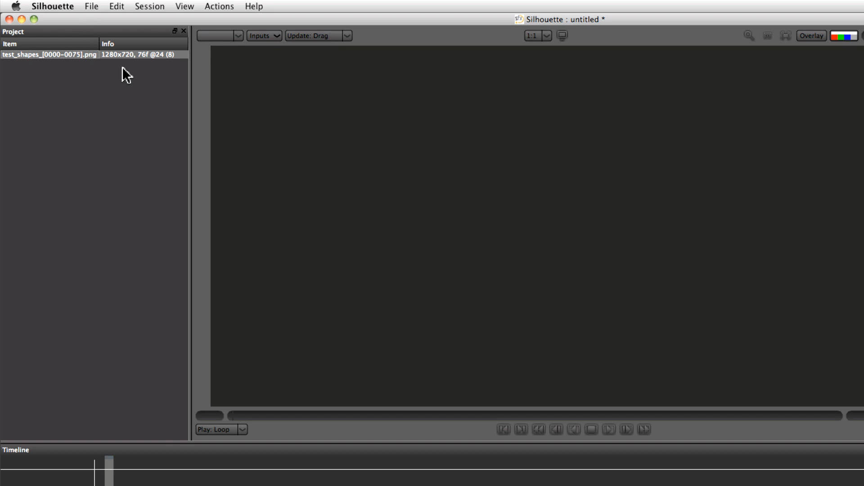
Start a new session and name it "Test shapes 001".
click(95, 5)
mouse_move(99, 21)
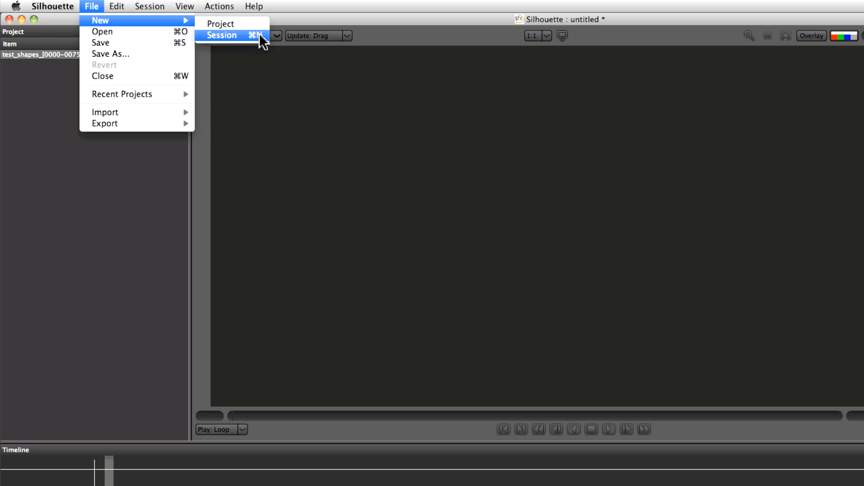
click(259, 38)
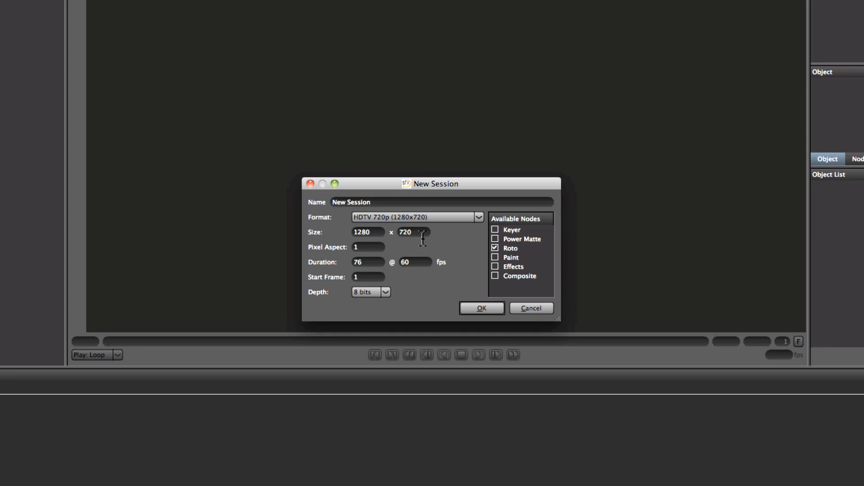
drag(373, 202, 276, 191)
text(Test shapes 001)
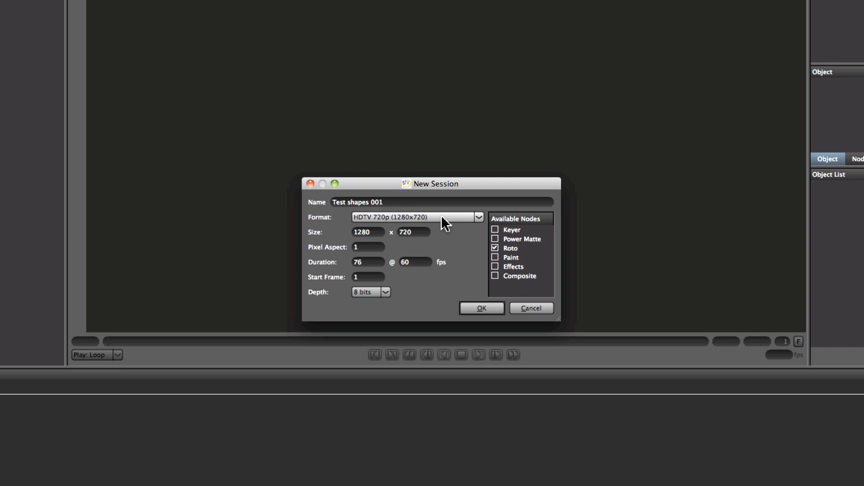
click(478, 218)
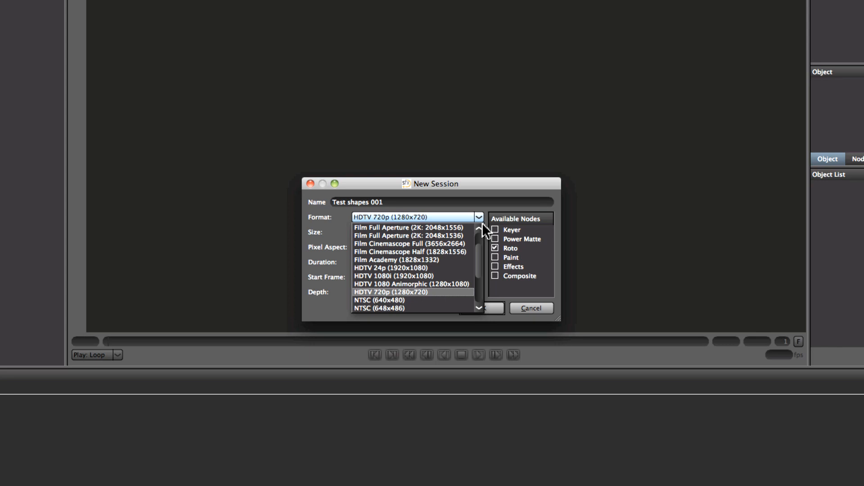
scroll(477, 251, down, 3)
scroll(477, 264, down, 4)
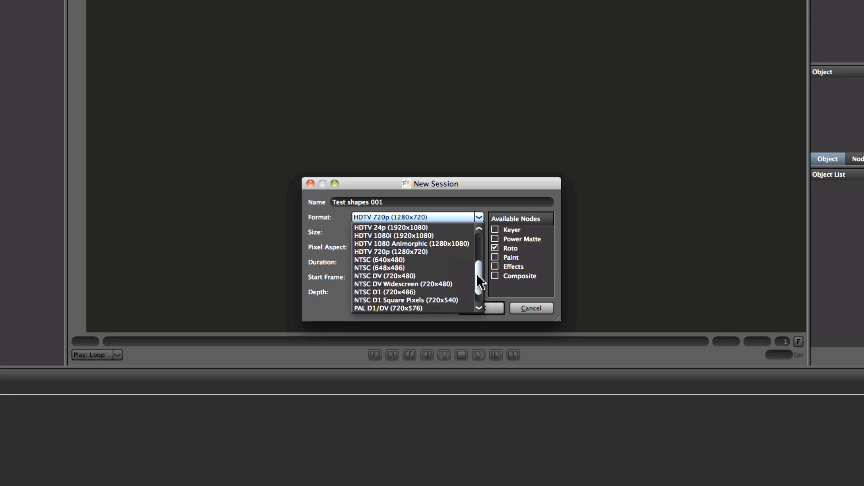
scroll(478, 292, up, 8)
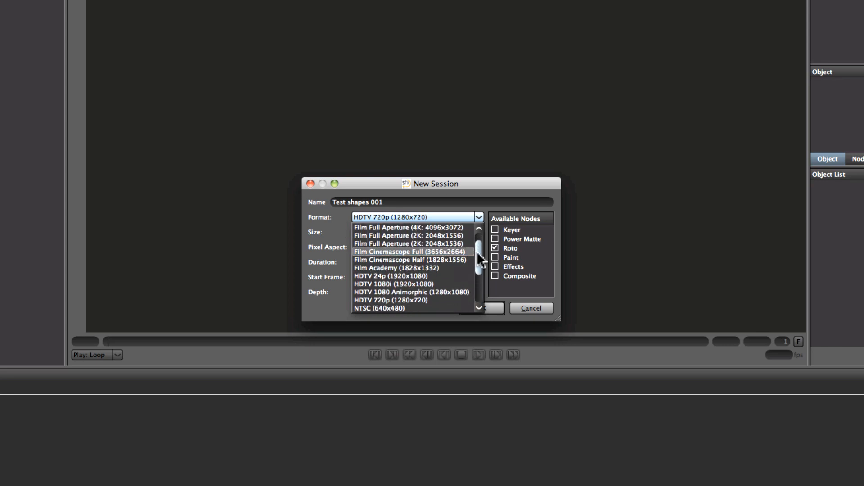
click(478, 217)
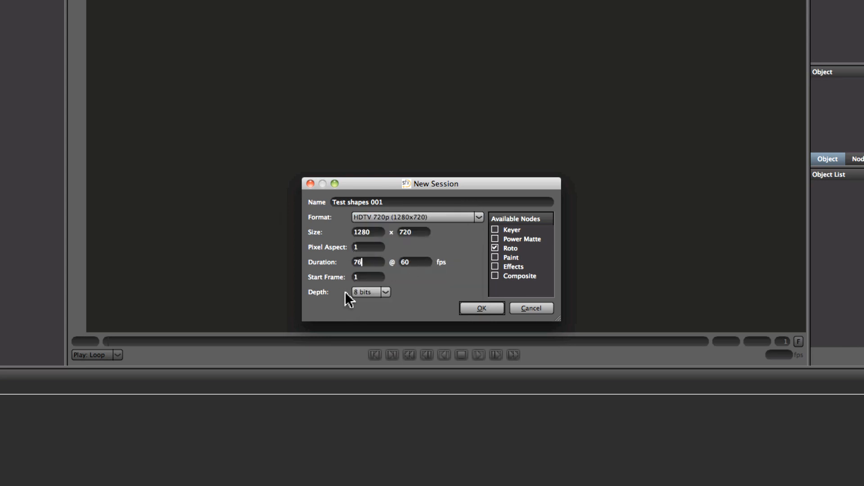
Set the session's frame rate to 25 fps, keep the 8 bits depth, and create the session.
double_click(414, 262)
text(25)
click(360, 277)
click(374, 292)
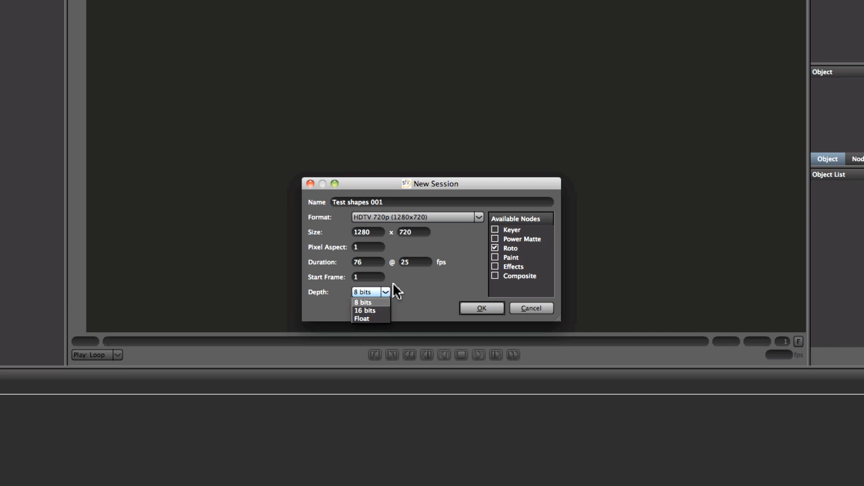
click(435, 294)
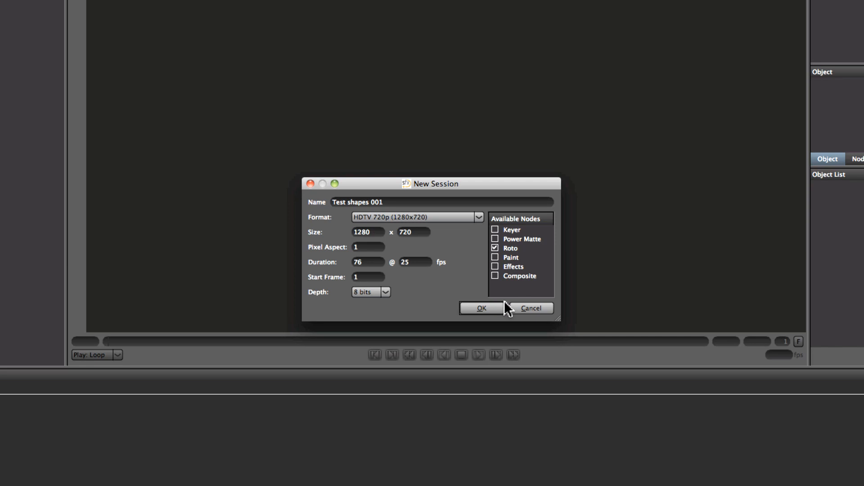
click(491, 308)
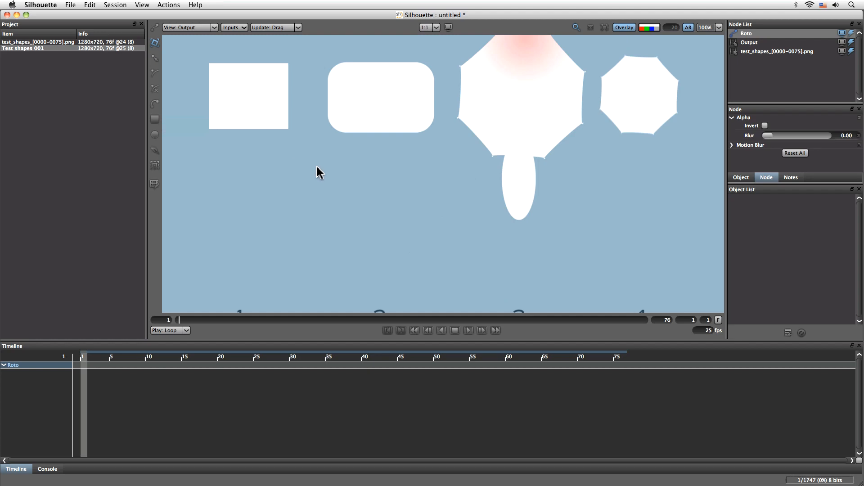
Save the project as test_shapes_001 in the Ex 02 - Getting Started folder.
click(71, 4)
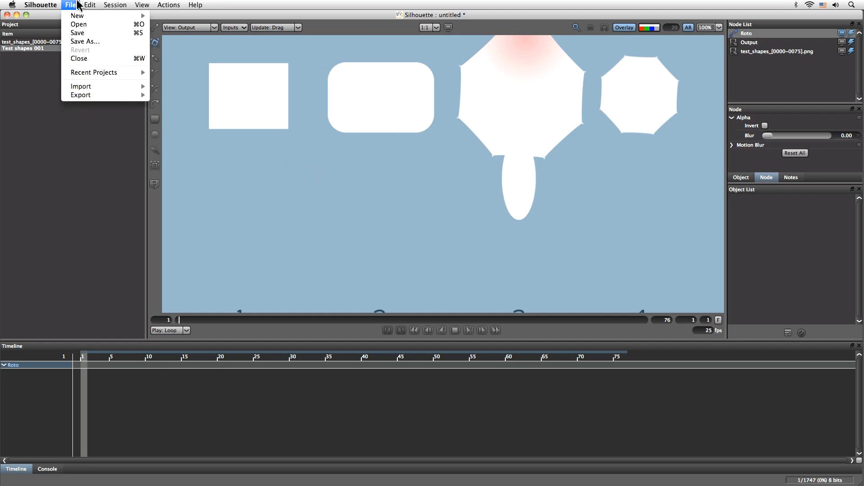
click(132, 36)
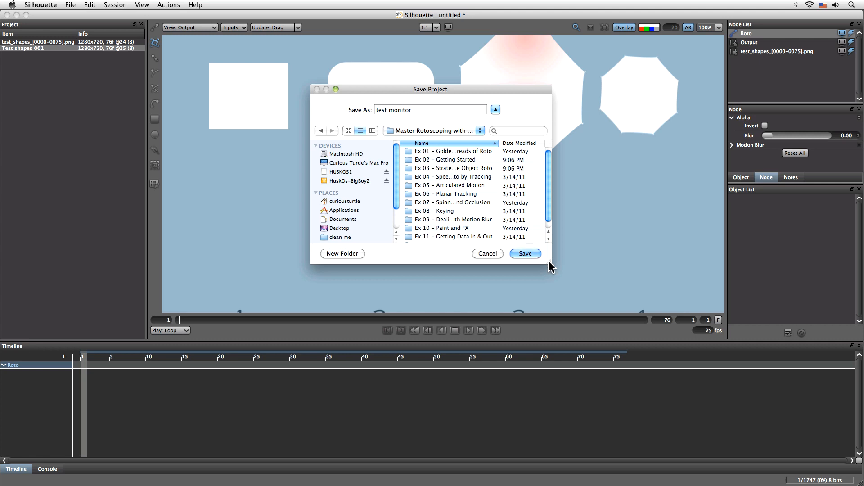
drag(550, 266, 642, 311)
double_click(450, 159)
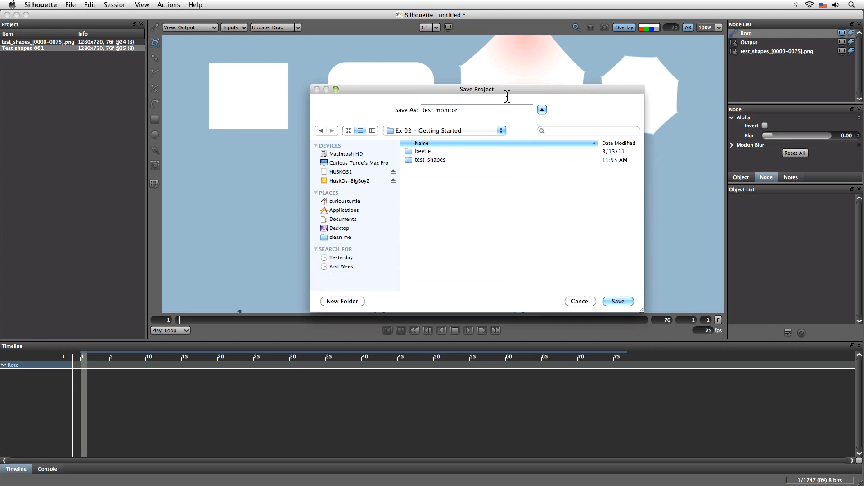
drag(467, 111, 384, 105)
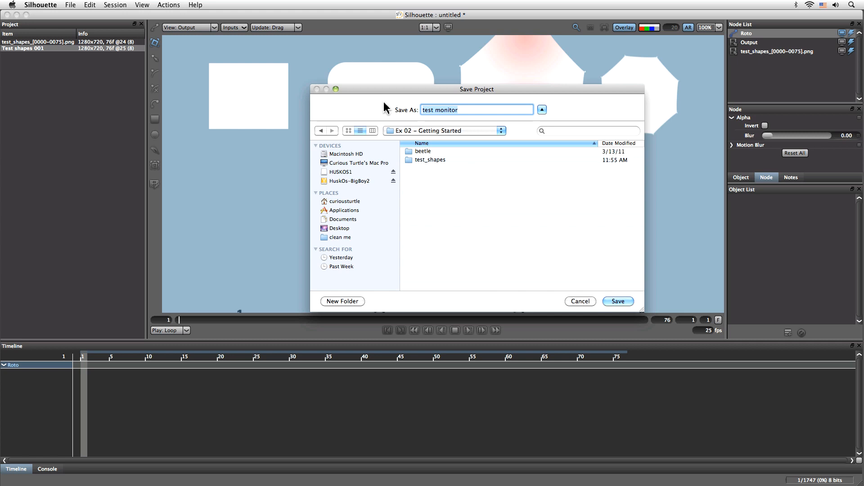
text(test_shapes_001)
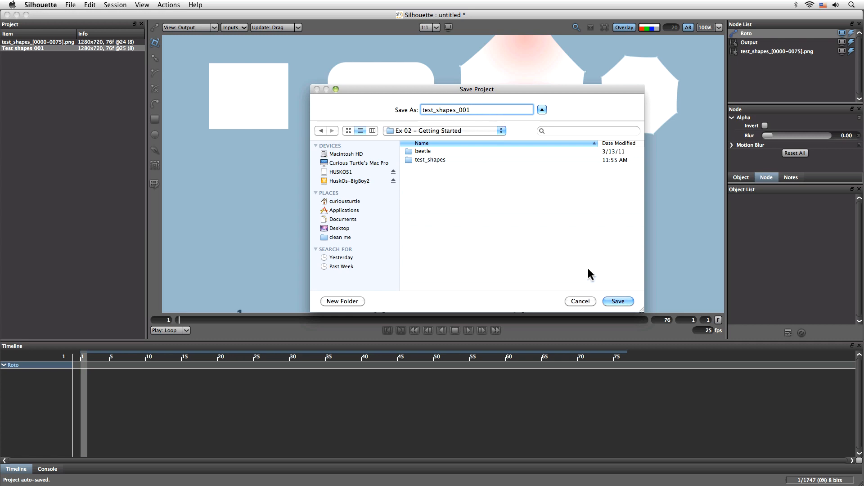
click(617, 303)
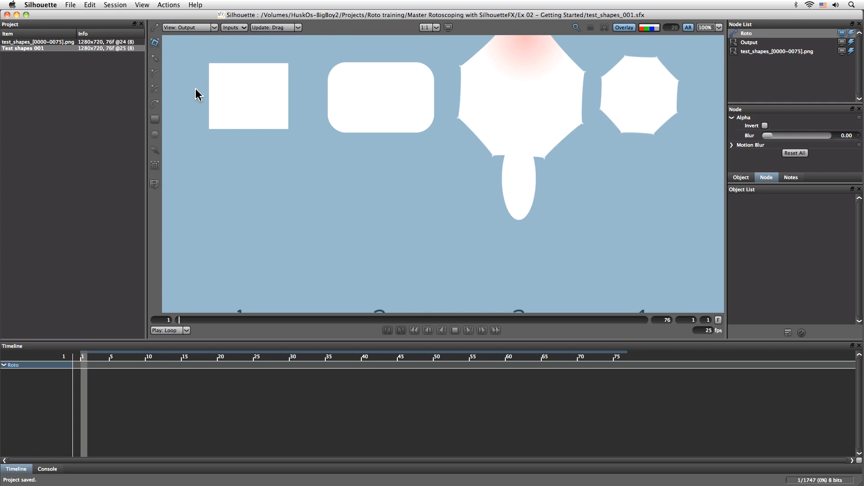
click(213, 29)
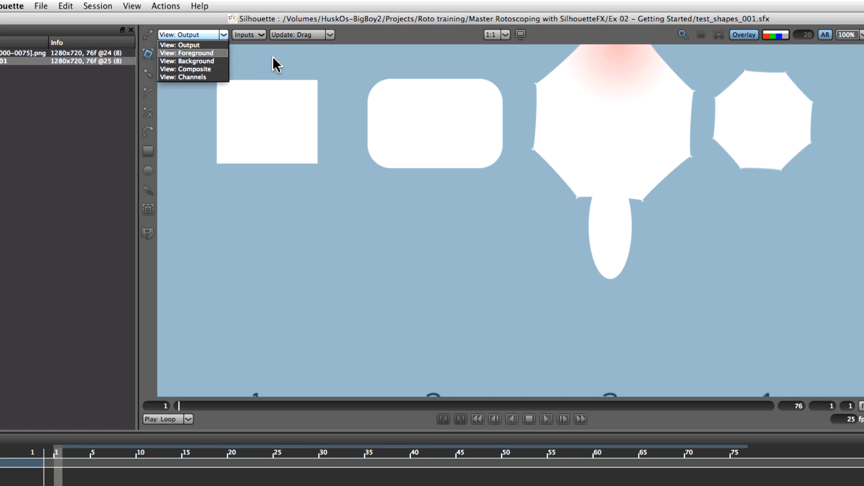
click(255, 51)
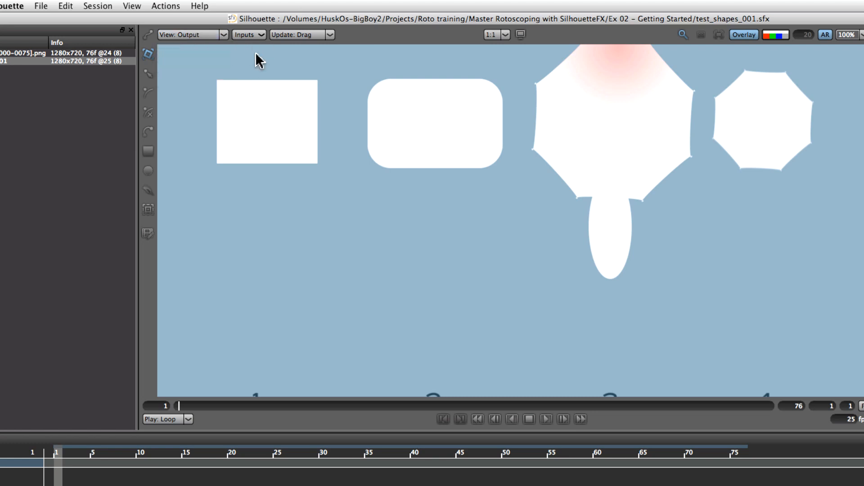
click(259, 35)
mouse_move(267, 53)
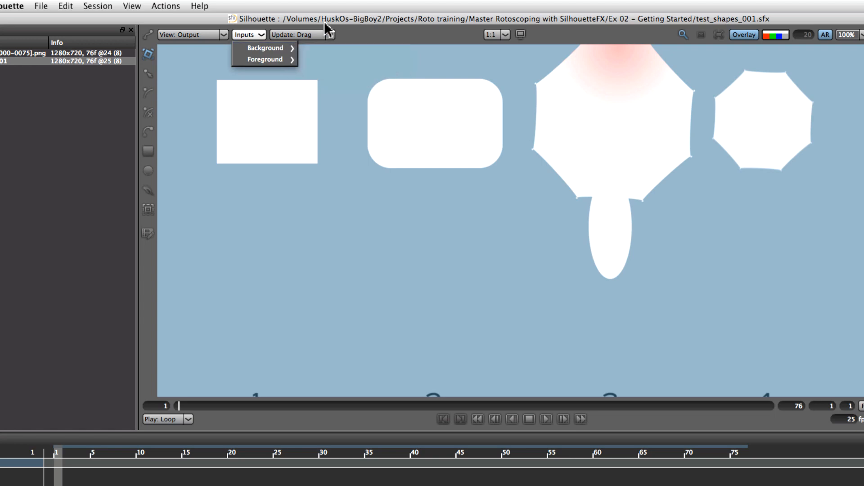
click(263, 30)
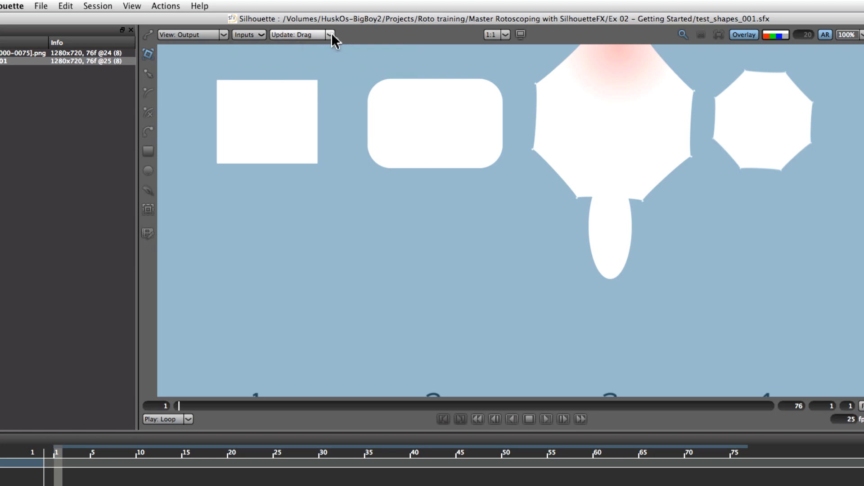
Scrub the playhead forward and back to frame 1, and set the viewer's update mode to Release.
click(330, 34)
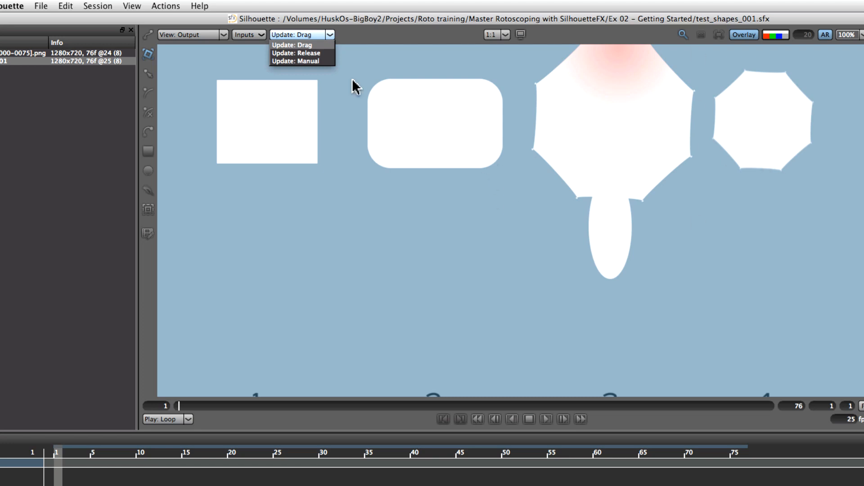
click(180, 408)
drag(193, 411, 281, 406)
drag(397, 412, 175, 391)
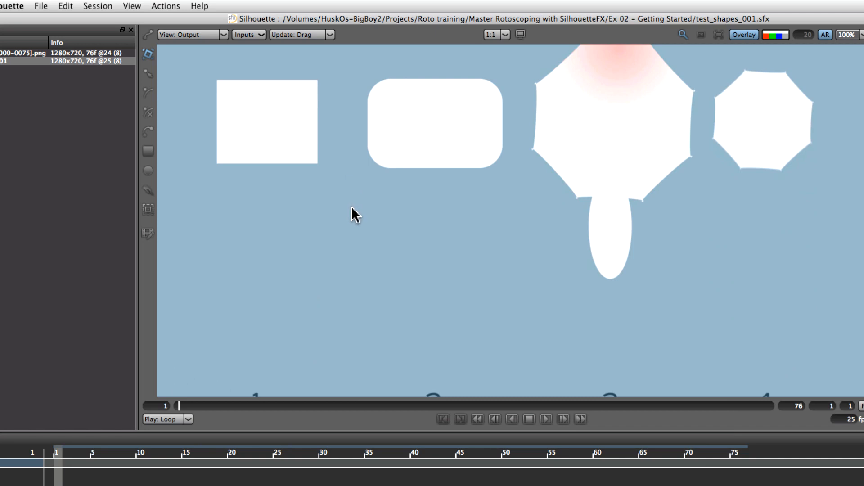
click(325, 34)
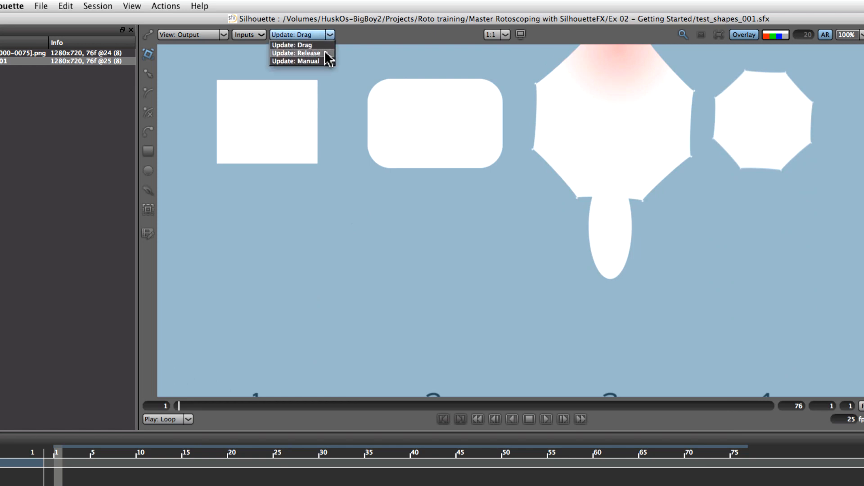
click(315, 53)
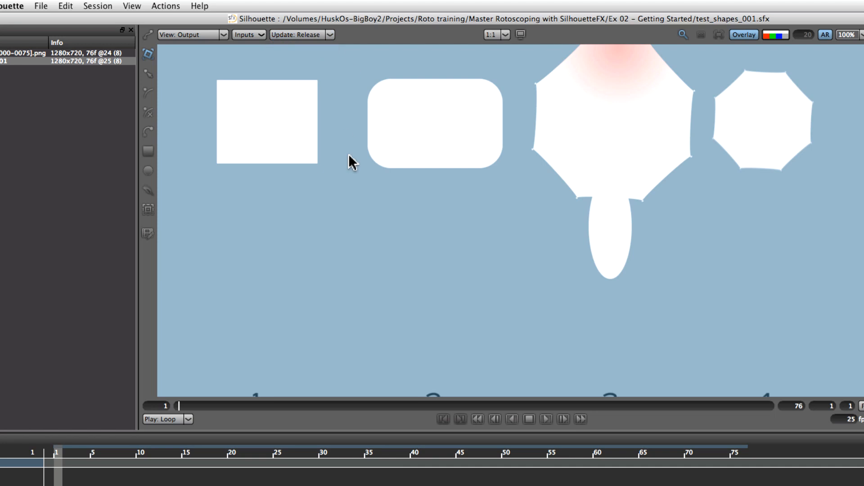
Scrub the playhead to the end of the sequence and back to frame 1 with updates on Release.
drag(179, 406, 768, 402)
drag(446, 405, 162, 382)
Try the Manual update mode while scrubbing to frame 56, and set the viewer's update mode to Drag.
click(328, 35)
click(319, 60)
drag(176, 408, 387, 408)
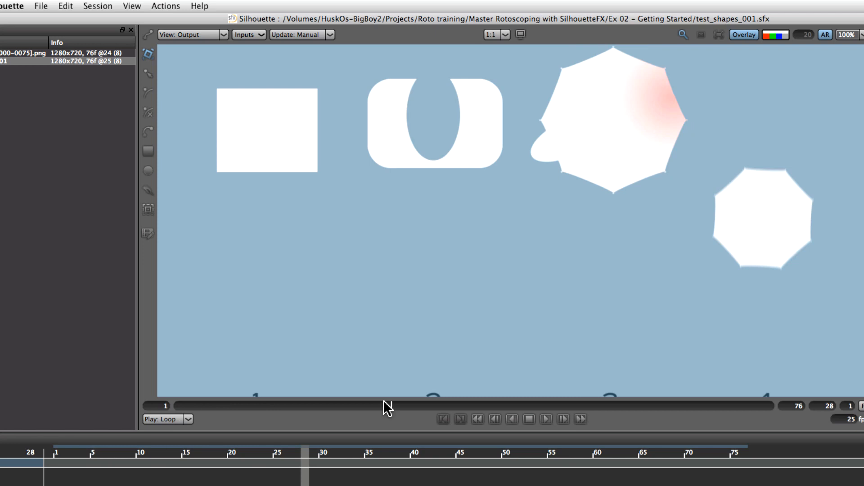
drag(385, 408, 272, 410)
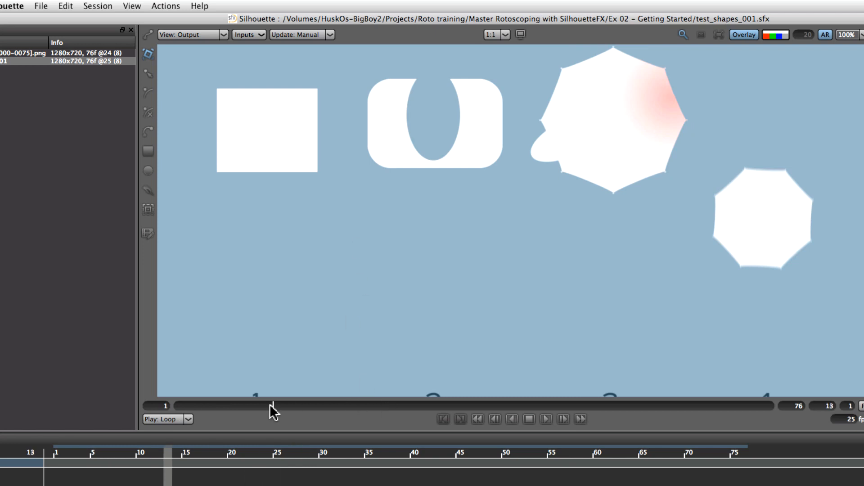
drag(468, 408, 612, 406)
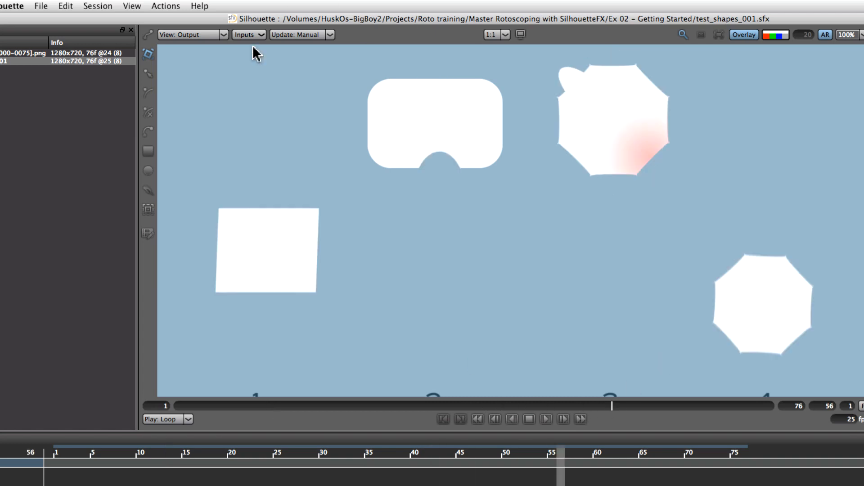
click(320, 38)
click(319, 53)
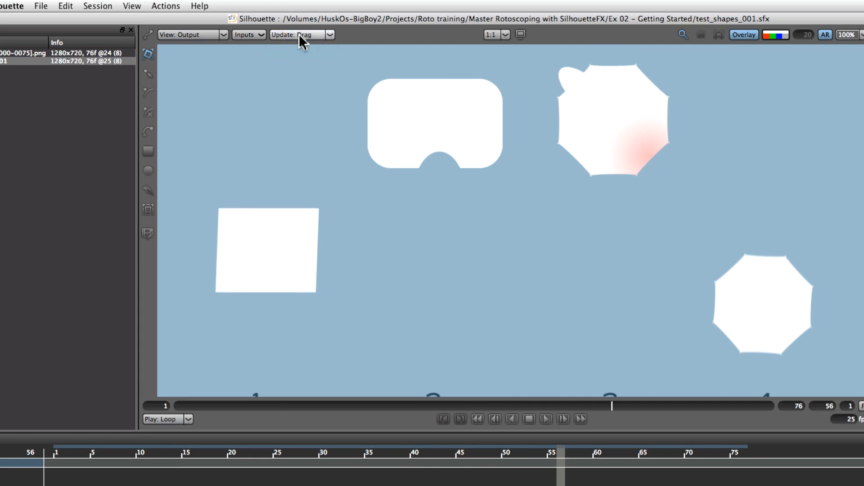
Try the 4:1 and 3:1 viewer resolutions to compare image quality, and return the viewer to 1:1.
click(505, 35)
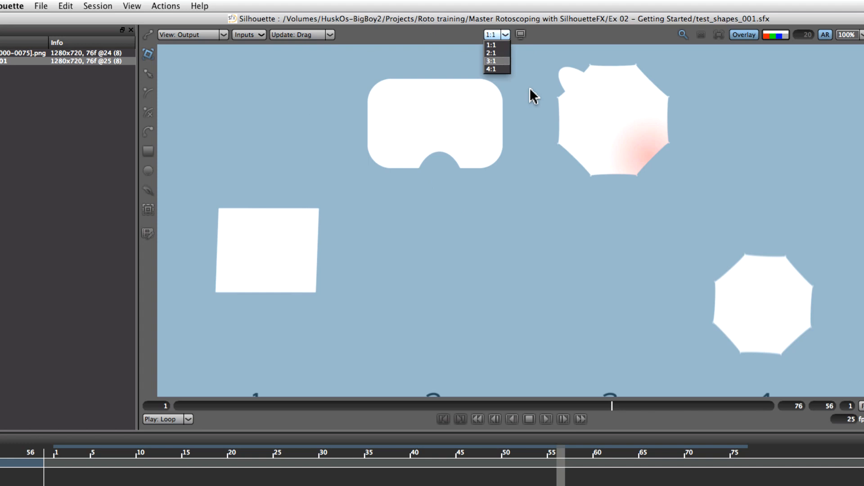
click(500, 70)
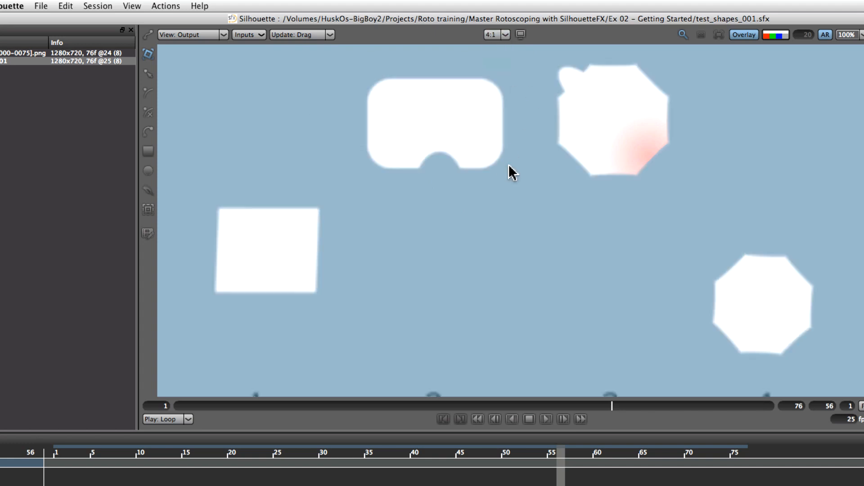
scroll(504, 34, up, 1)
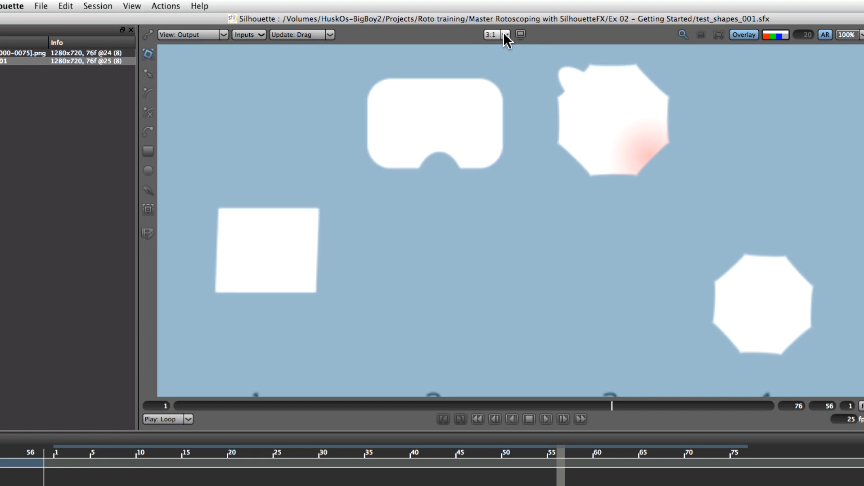
click(506, 35)
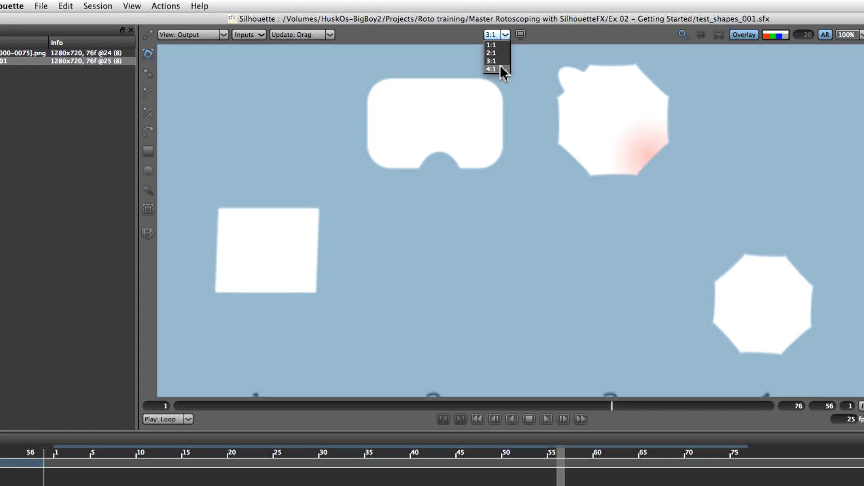
click(503, 70)
click(500, 36)
click(492, 45)
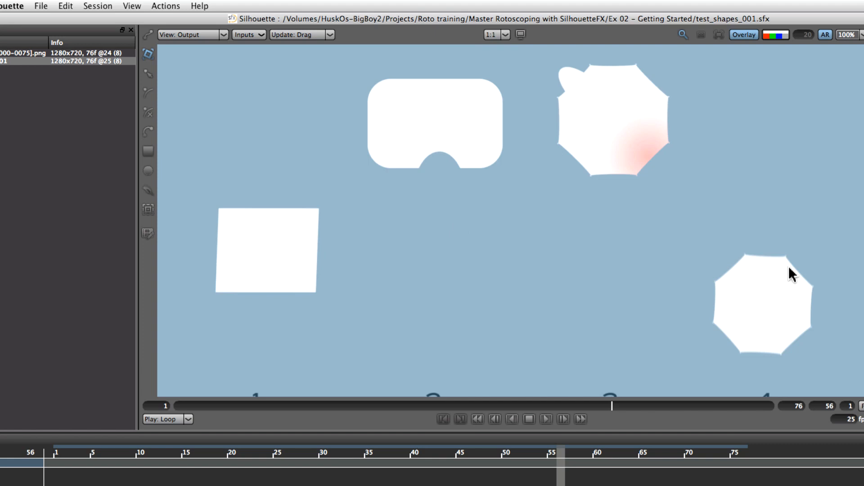
Try display gamma 0.21, black point -0.037 and white point 1.677 in the viewer, and reset all three to their defaults.
click(522, 35)
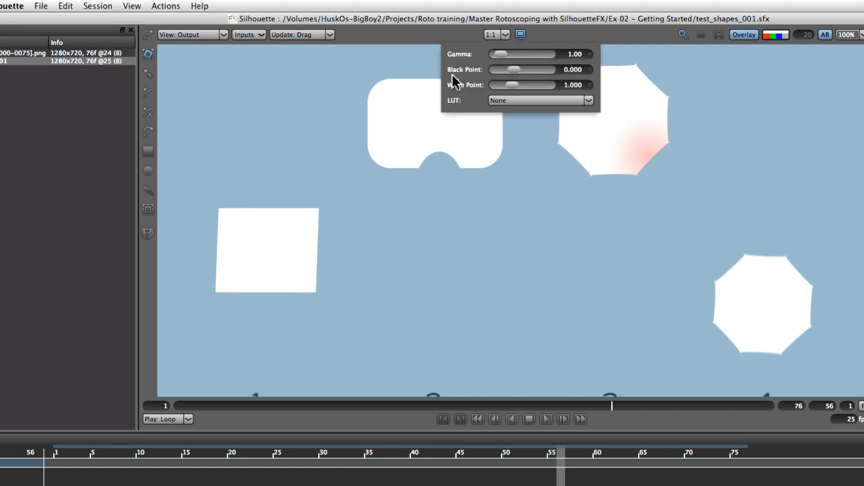
mouse_move(503, 56)
mouse_down()
mouse_move(525, 57)
mouse_move(497, 61)
mouse_up()
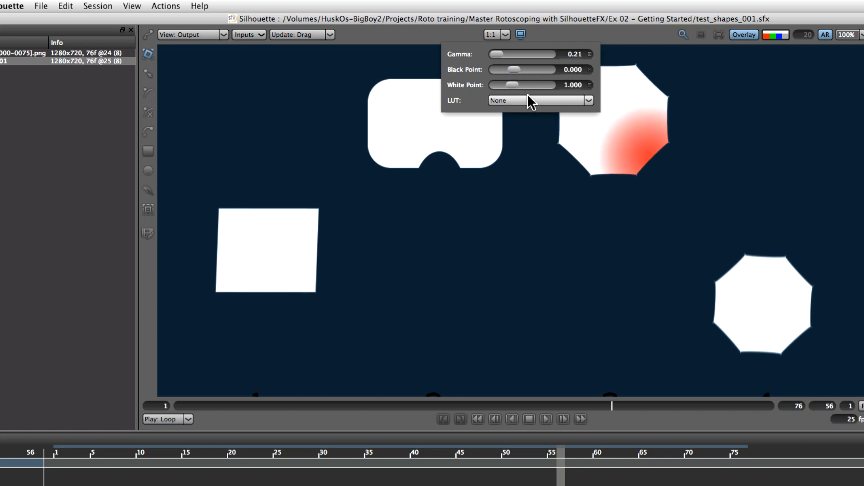
mouse_move(517, 74)
mouse_down()
mouse_move(519, 85)
mouse_move(506, 84)
mouse_move(528, 85)
mouse_up()
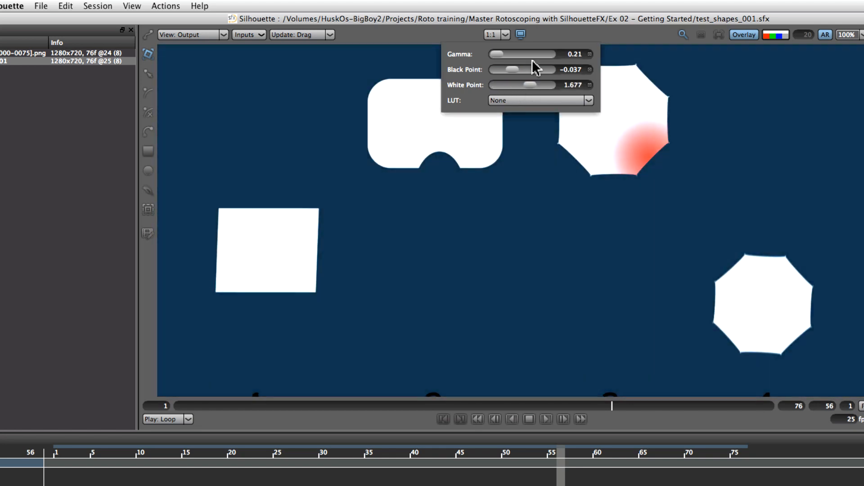
click(590, 85)
click(590, 70)
click(590, 54)
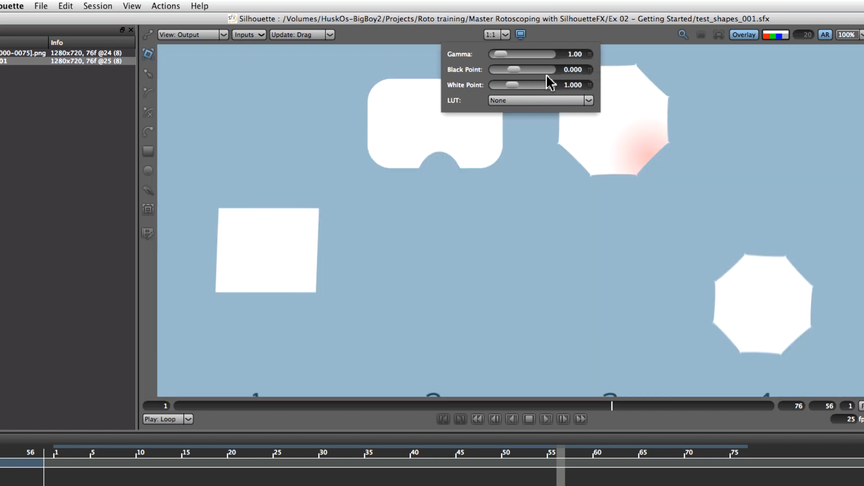
click(521, 35)
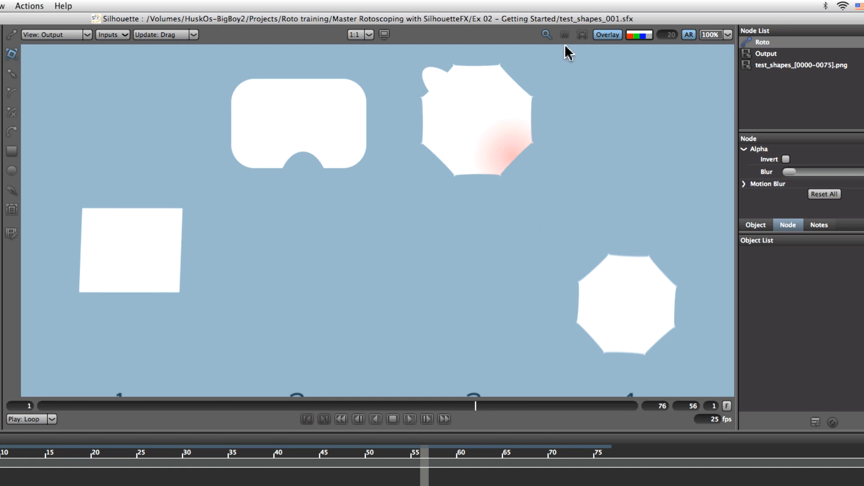
Step the playhead back three frames to frame 53.
key(z)
key(z)
key(z)
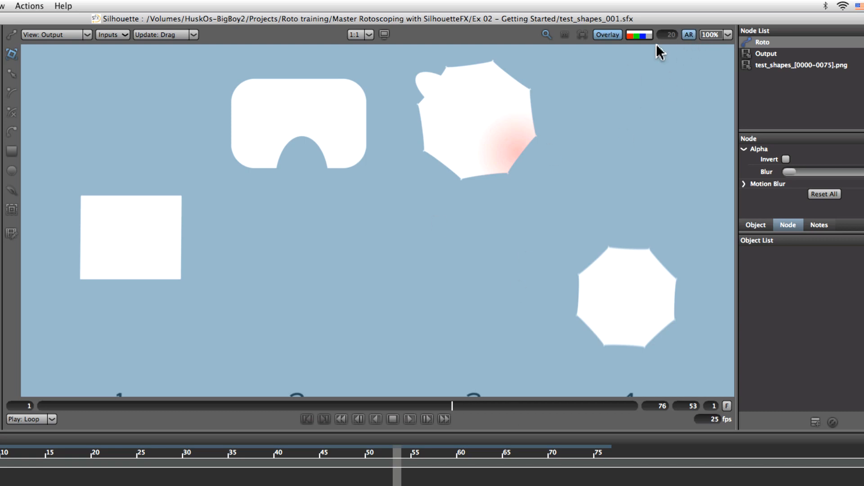
Choose 100% viewer zoom, and zoom in and out in increments, ending at 25%.
click(689, 35)
click(727, 35)
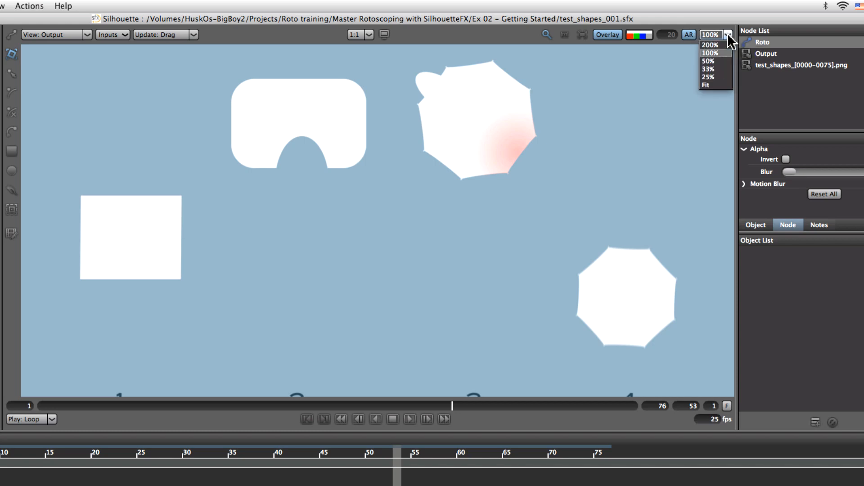
click(719, 53)
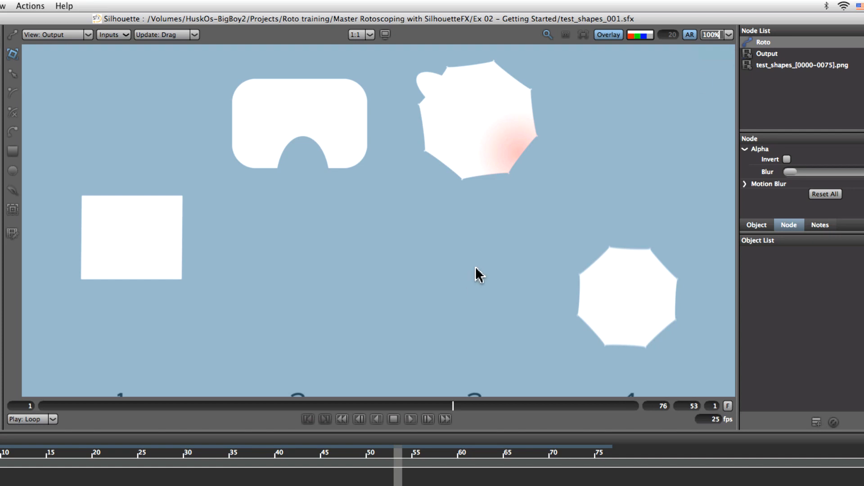
key(i)
key(o)
key(o)
key(i)
key(i)
key(o)
key(o)
key(o)
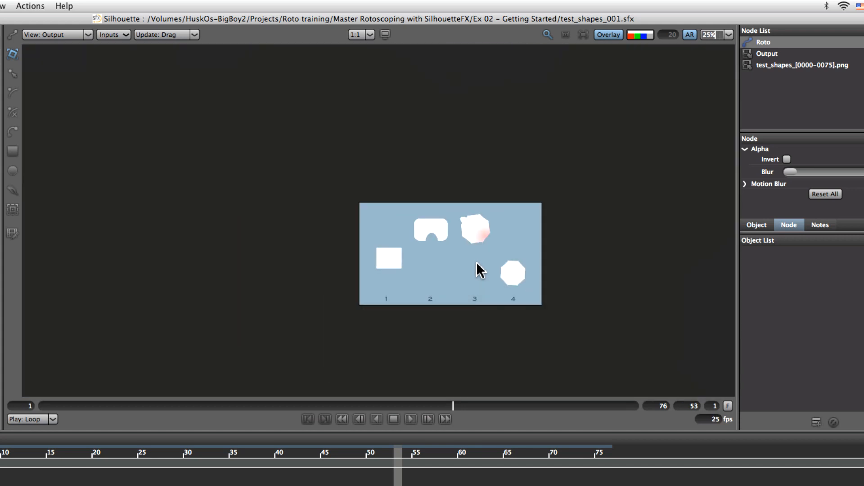
Switch the viewer between fit-to-screen and 100% zoom, pan the image, and fit the whole frame again.
key(f)
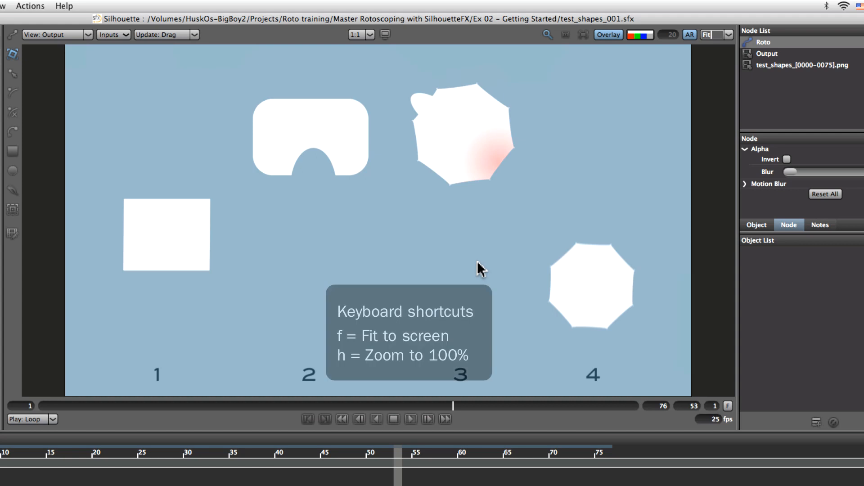
key(h)
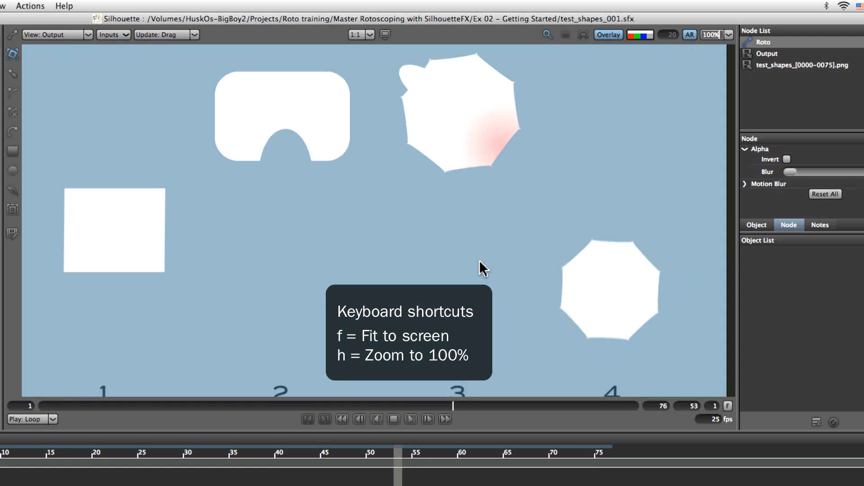
drag(418, 215, 552, 268)
key(f)
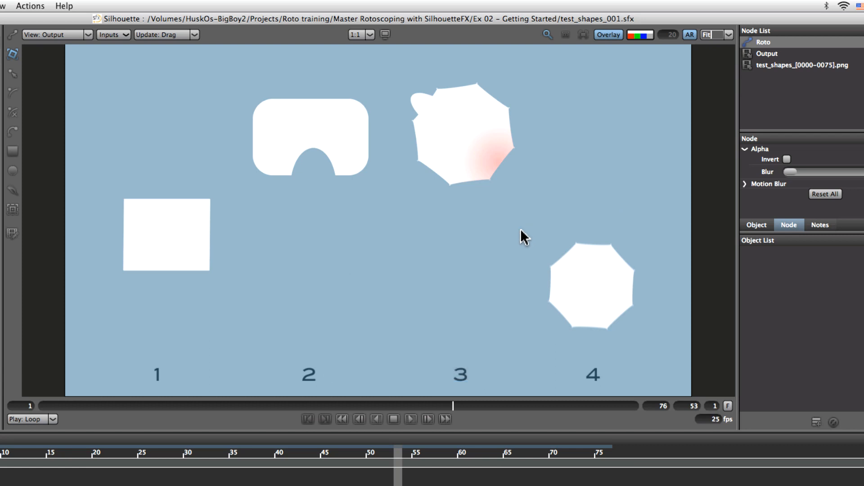
key(i)
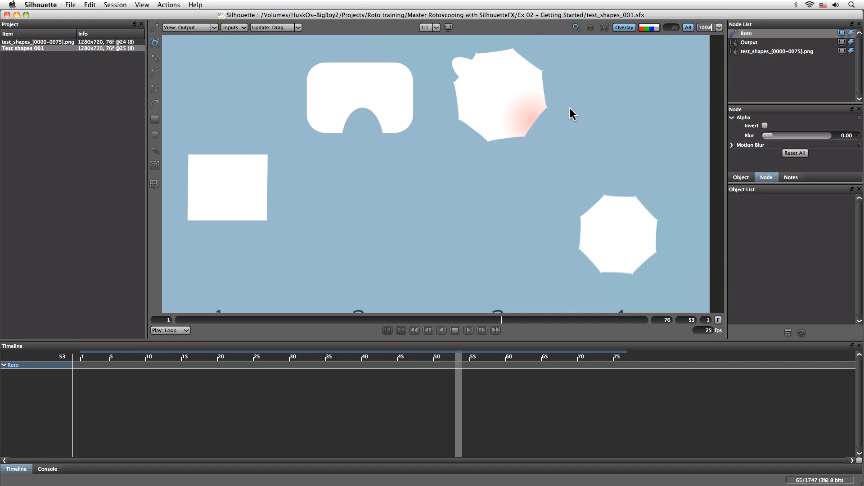
key(f)
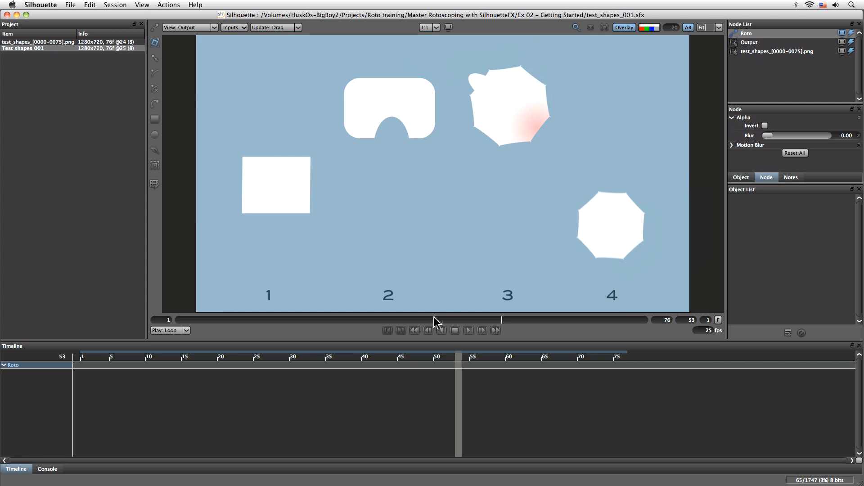
Play the sequence and stop it twice, and return the playhead to frame 1.
click(469, 329)
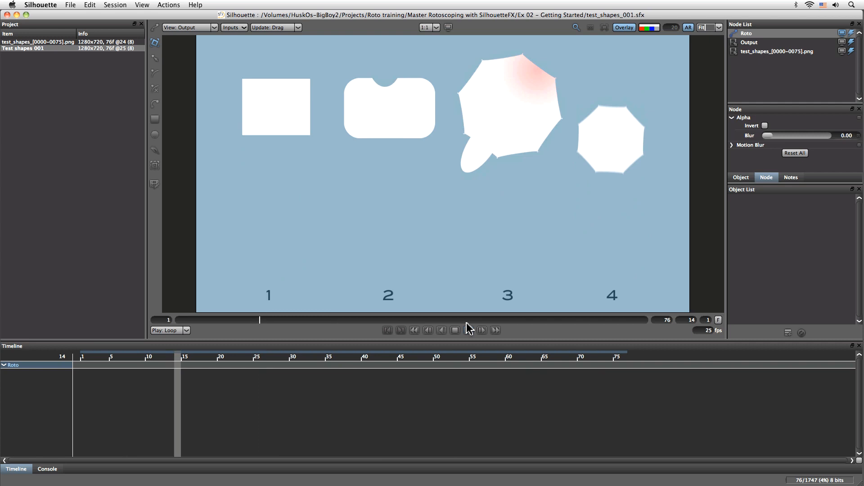
key(space)
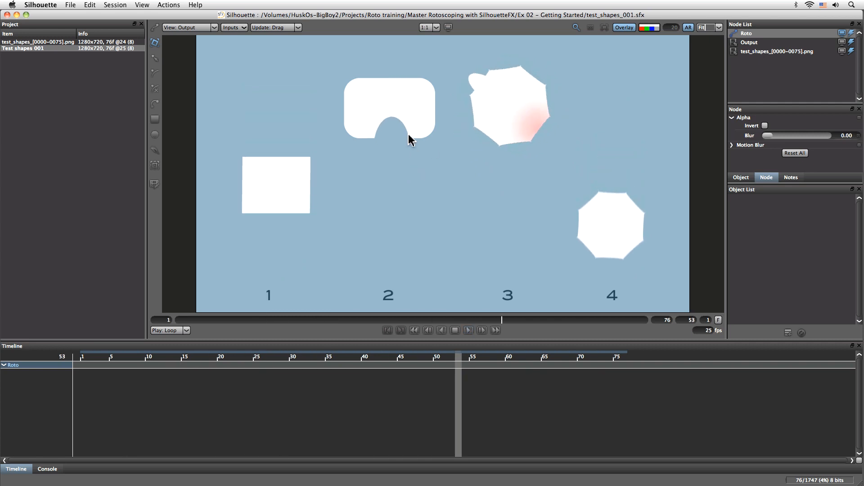
click(468, 331)
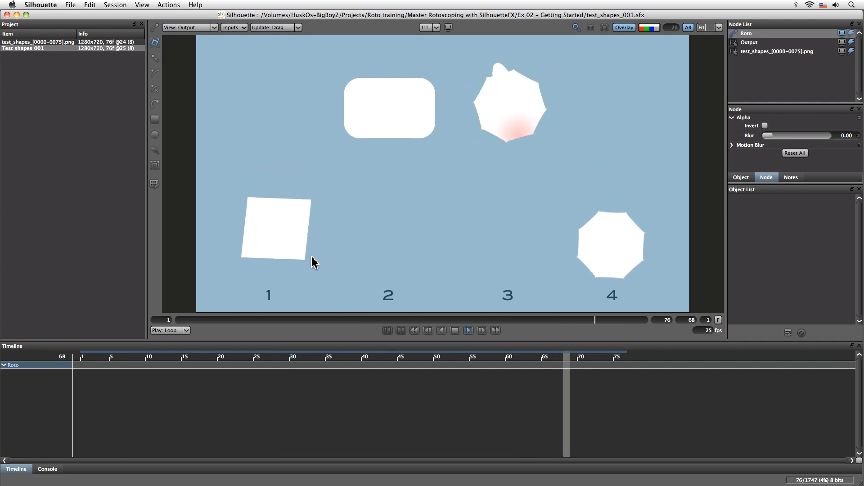
click(455, 330)
drag(362, 319, 150, 323)
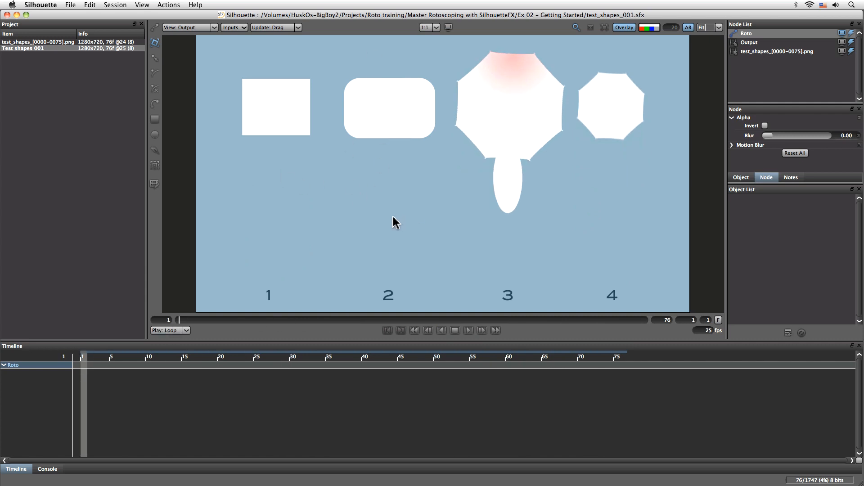
Draw a closed six-point B-Spline shape overlapping the white square above number 1.
scroll(393, 221, up, 1)
drag(299, 152, 528, 229)
drag(387, 180, 461, 239)
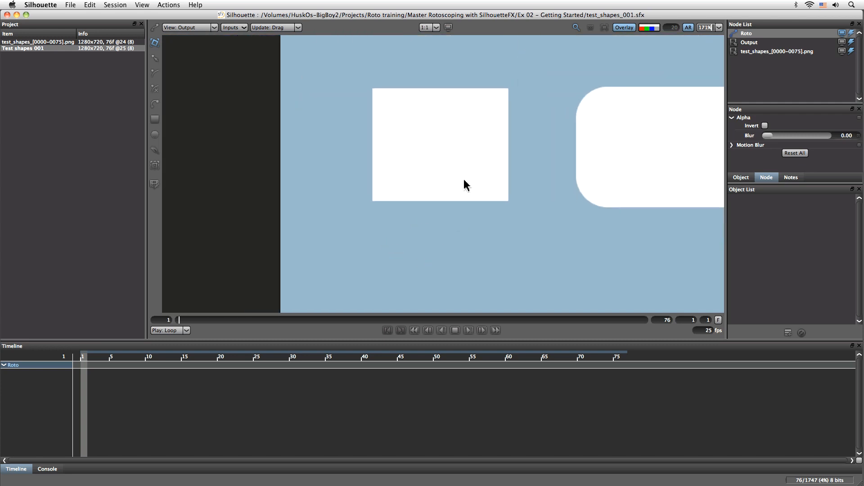
drag(494, 189, 501, 206)
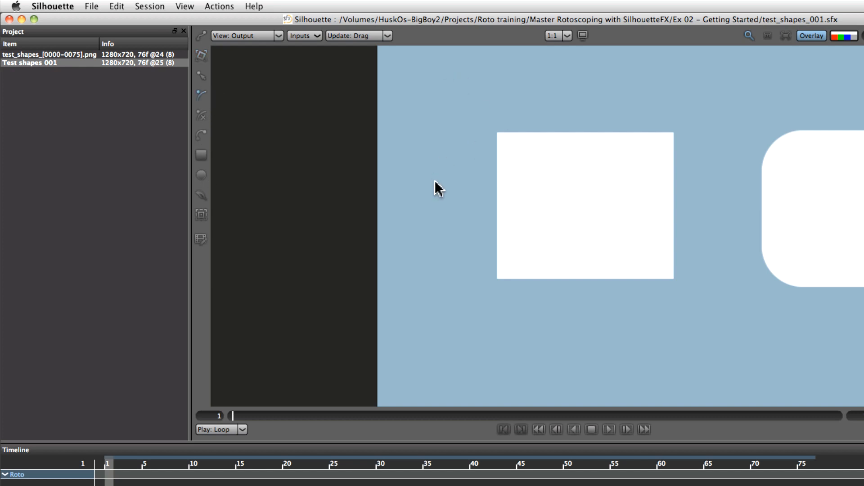
click(423, 202)
click(504, 112)
click(647, 215)
click(624, 322)
click(495, 344)
click(435, 260)
click(423, 201)
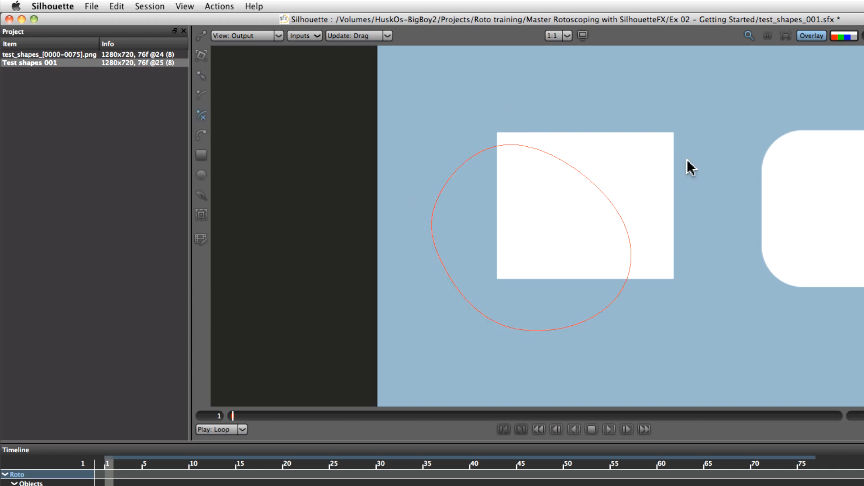
Draw a closed X-Spline shape between the white square and the rounded rectangle, overlapping both.
click(736, 141)
click(819, 232)
click(778, 342)
click(672, 352)
click(640, 250)
click(654, 174)
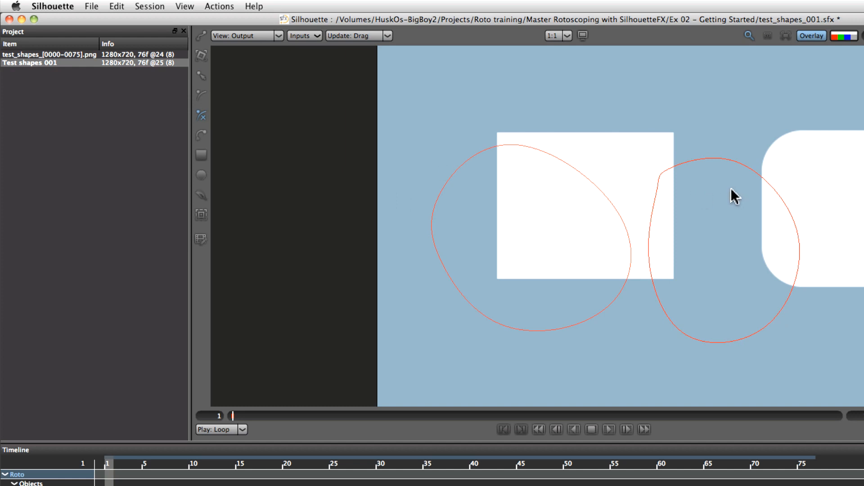
Draw a closed Bezier shape with curved points in the empty area below the other two splines.
scroll(617, 185, down, 2)
click(201, 135)
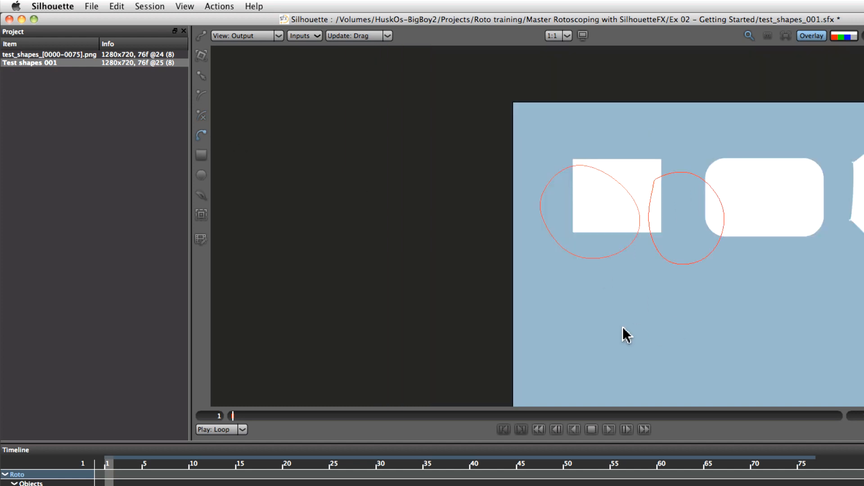
drag(712, 343, 742, 331)
drag(748, 288, 737, 285)
mouse_move(648, 276)
mouse_down()
mouse_move(606, 284)
mouse_move(583, 316)
mouse_up()
click(600, 329)
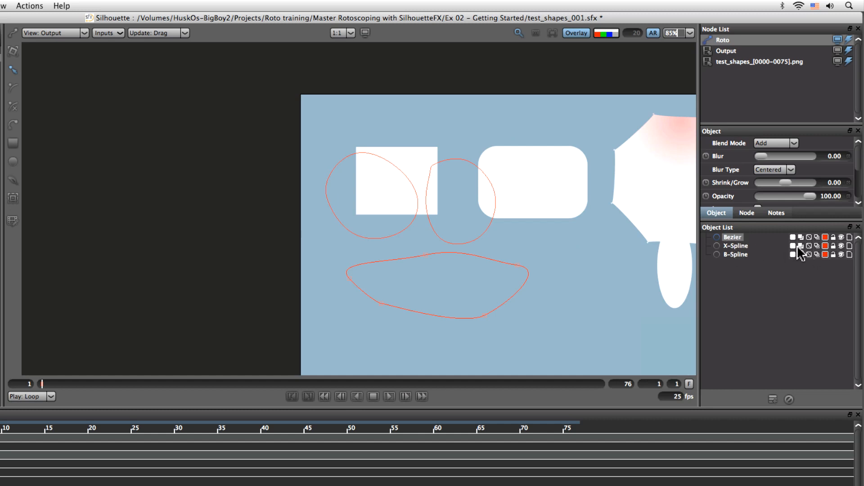
Delete the Bezier, X-Spline and B-Spline shapes from the object list together.
shift+click(738, 255)
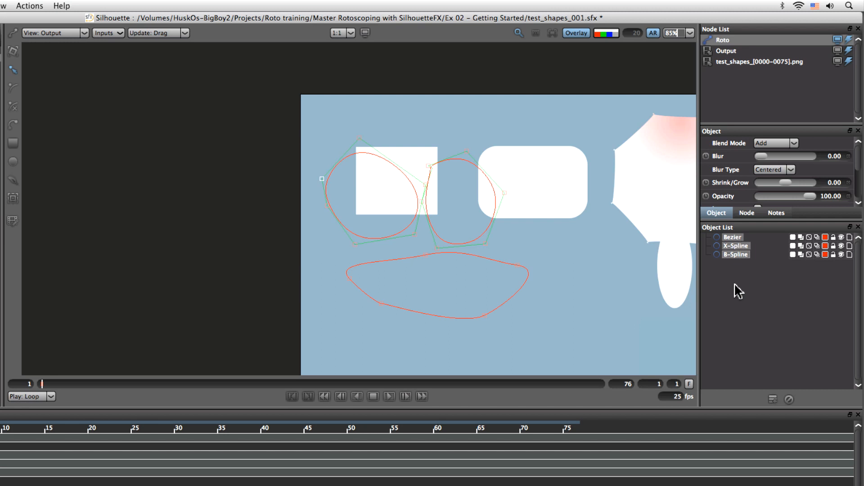
click(789, 400)
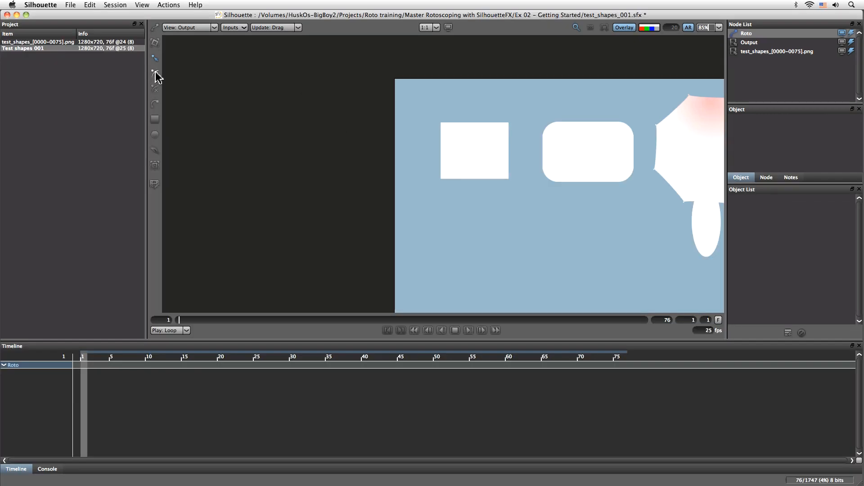
Draw a closed four-point B-Spline shape overlapping the white square's lower-right part and reaching the rounded rectangle's edge.
click(155, 75)
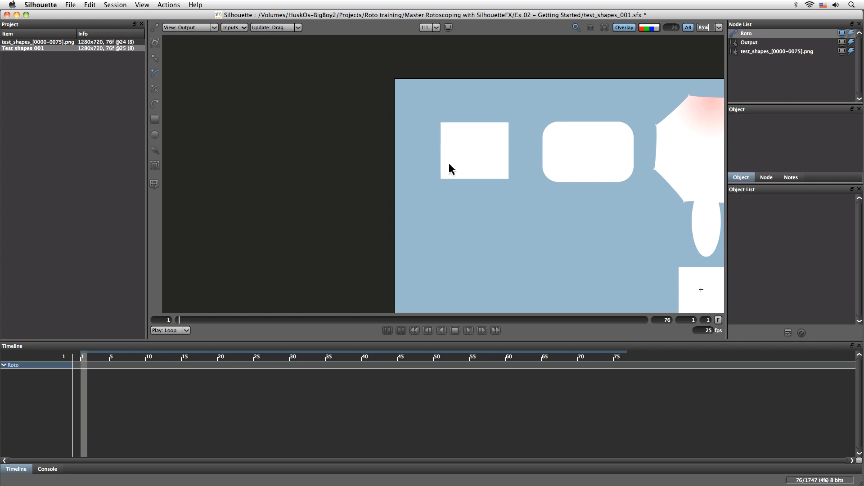
key(i)
drag(494, 165, 396, 182)
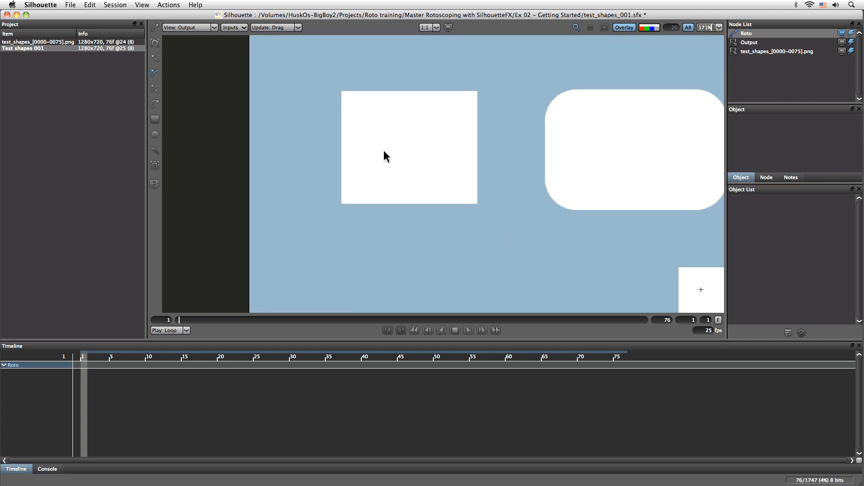
click(371, 142)
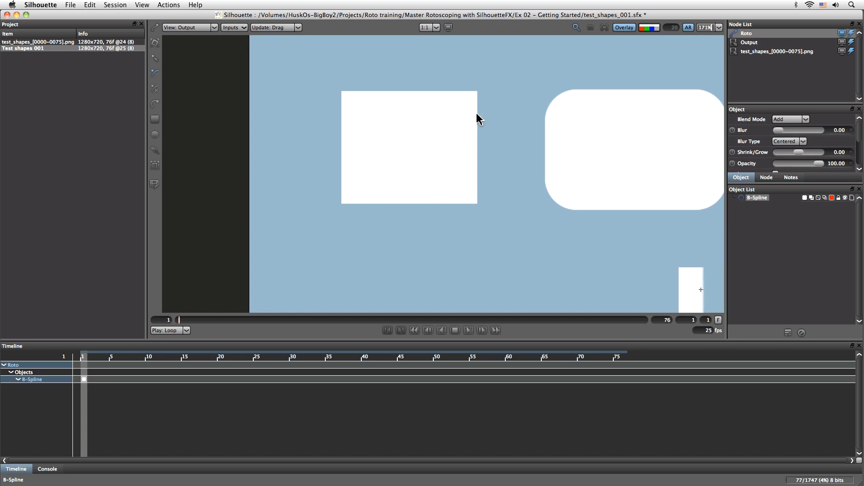
click(503, 92)
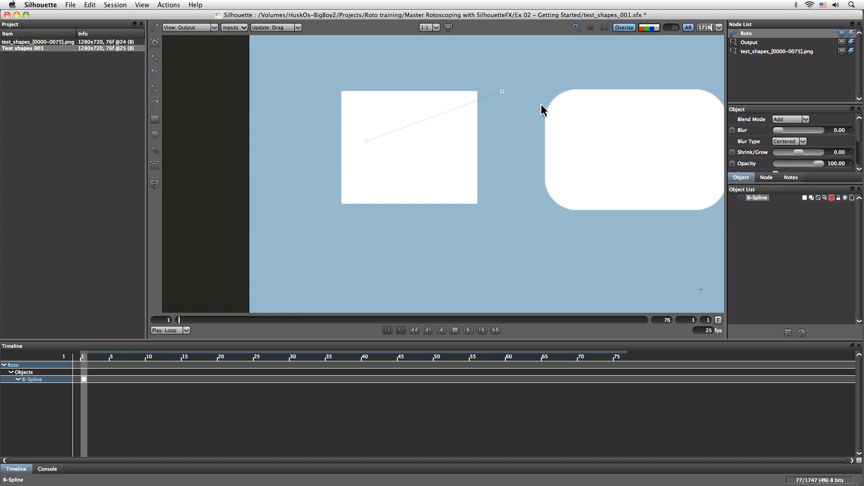
click(561, 195)
click(414, 270)
click(367, 141)
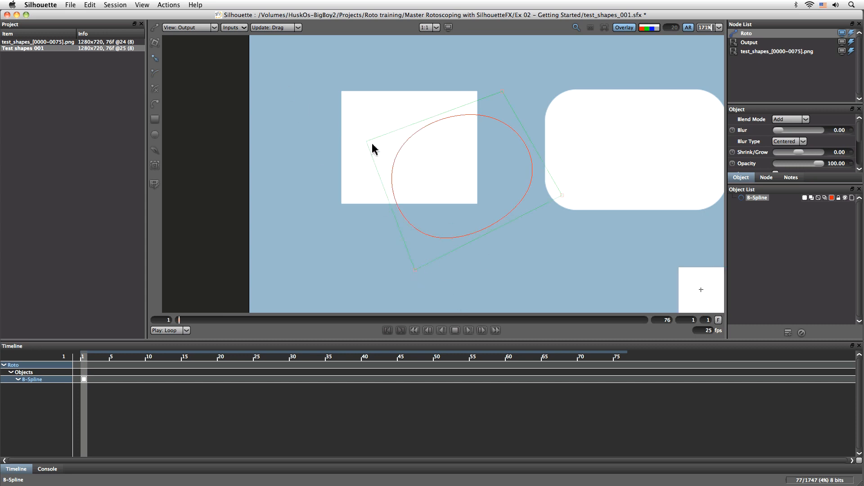
Reshape the B-Spline by moving its upper-left, upper-right and bottom control points.
drag(503, 92, 509, 63)
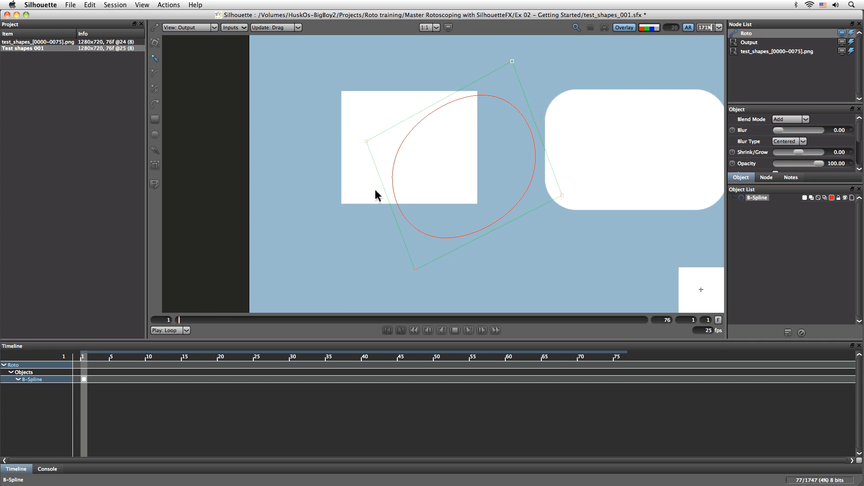
drag(366, 141, 378, 130)
drag(512, 61, 515, 85)
drag(413, 278, 415, 247)
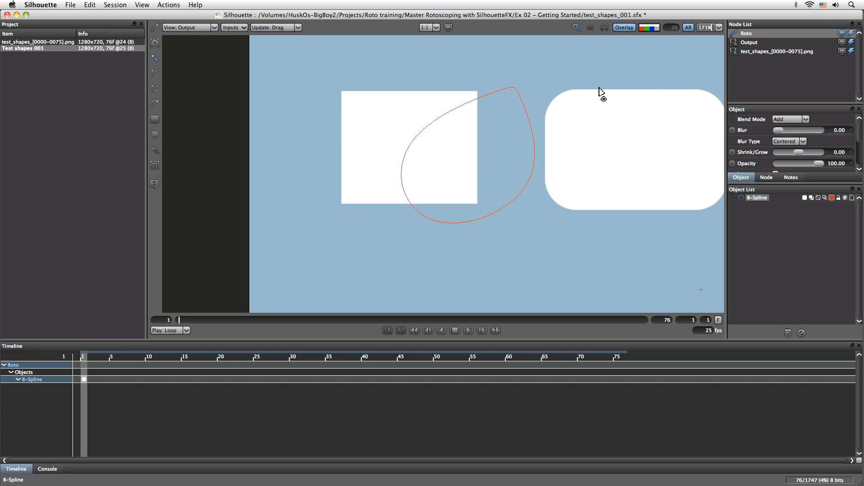
Adjust the weights of the B-Spline's control points so the curve pulls closer to them.
mouse_move(518, 90)
mouse_down()
mouse_move(394, 102)
mouse_move(469, 90)
mouse_move(551, 91)
mouse_move(370, 115)
mouse_move(529, 93)
mouse_up()
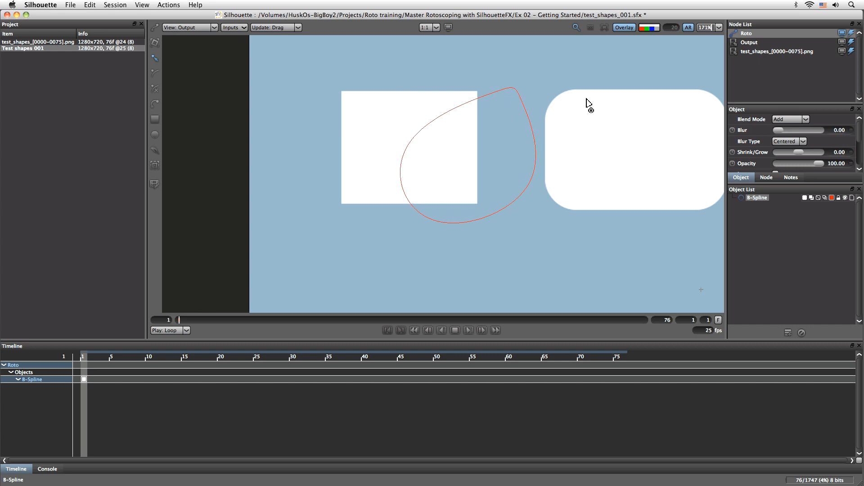
drag(345, 129, 517, 90)
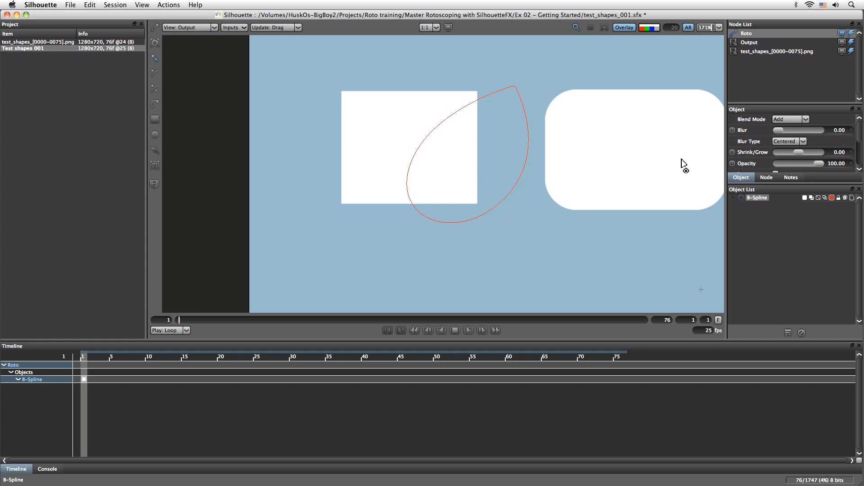
drag(606, 157, 665, 164)
drag(377, 135, 658, 133)
drag(417, 248, 658, 212)
mouse_move(562, 195)
mouse_down()
mouse_move(727, 209)
mouse_move(603, 227)
mouse_move(562, 200)
mouse_move(708, 206)
mouse_move(563, 197)
mouse_up()
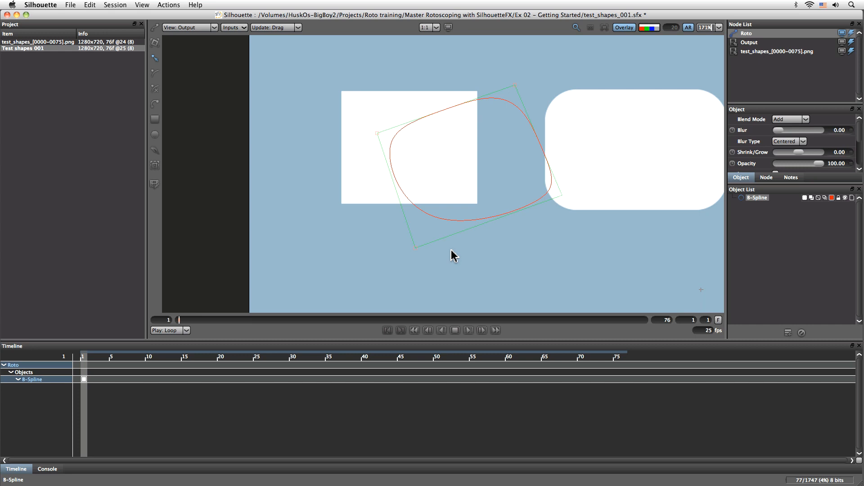
Change the B-Spline's upper-left and upper-right points to Corner points.
right_click(378, 134)
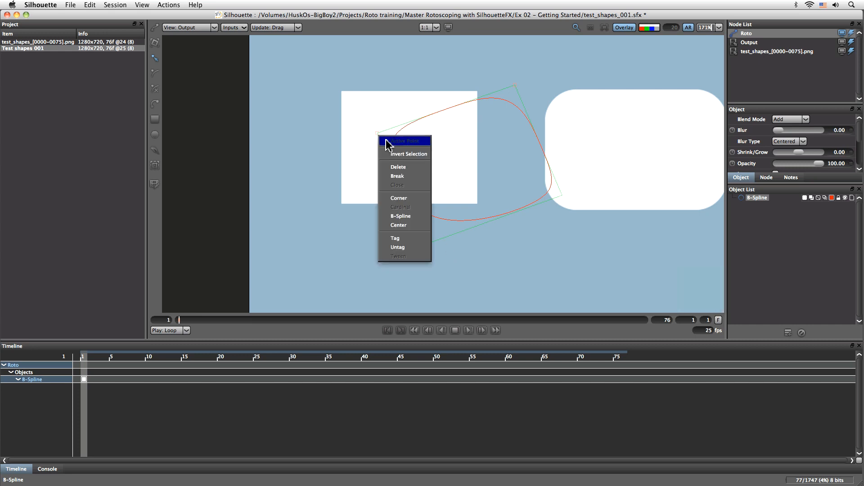
click(425, 198)
right_click(516, 86)
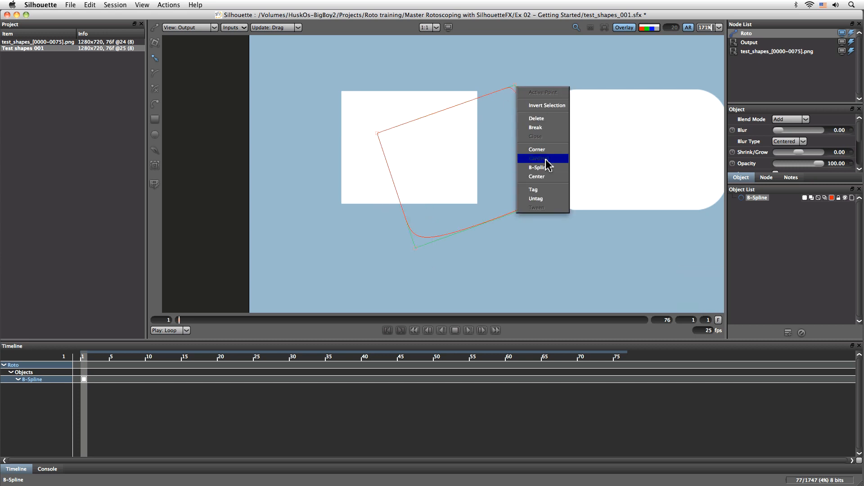
click(546, 160)
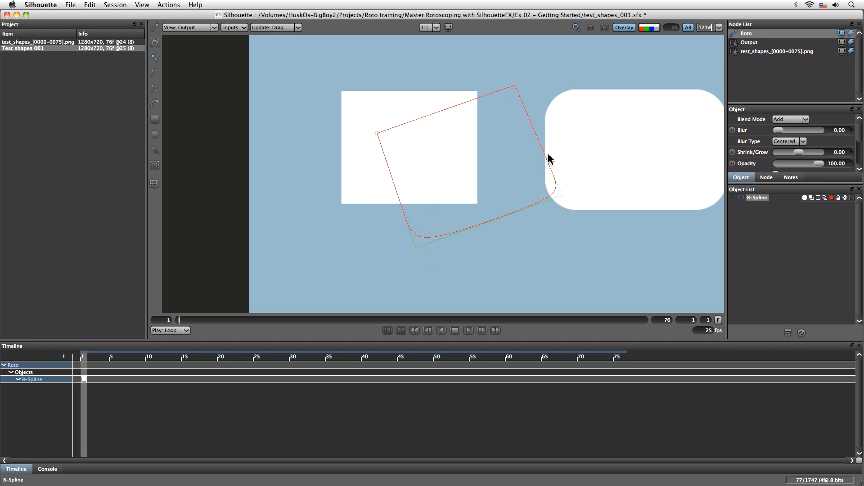
Reset the B-Spline shape's bottom point to the B-Spline type and adjust its weight in both directions.
right_click(415, 248)
click(448, 332)
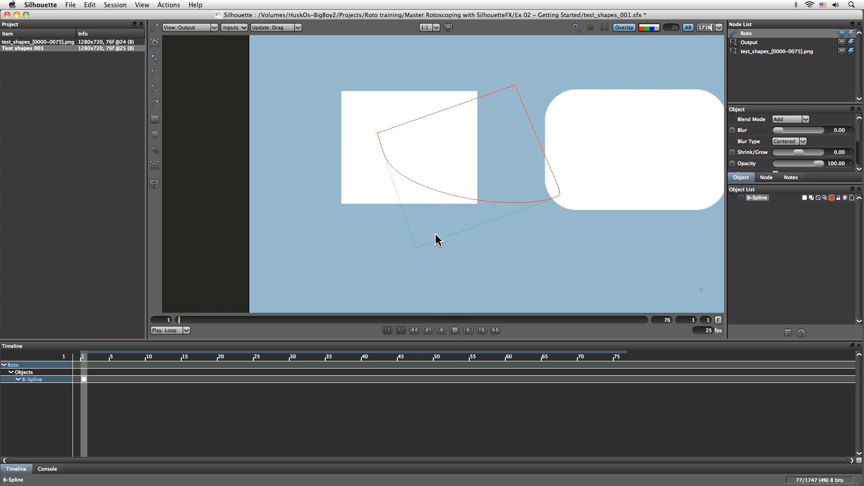
drag(417, 249, 759, 220)
drag(417, 249, 210, 237)
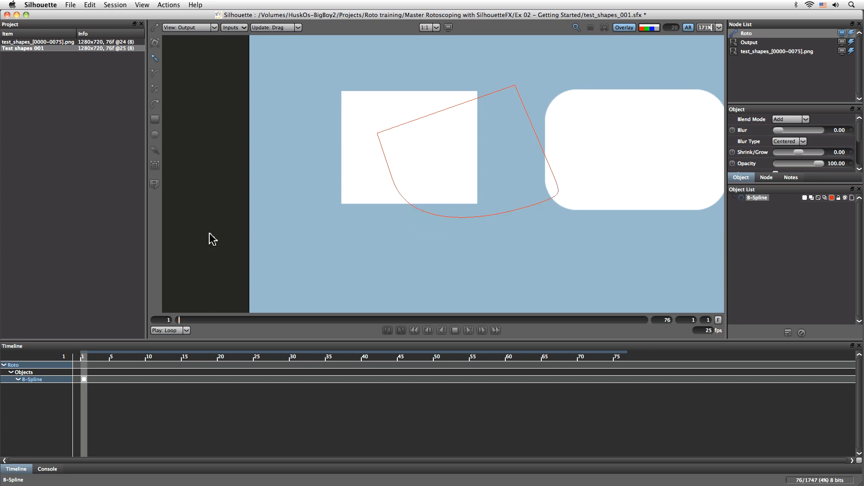
Center the B-Spline's lower-right point between its neighbours and move it back outward, twice.
right_click(563, 197)
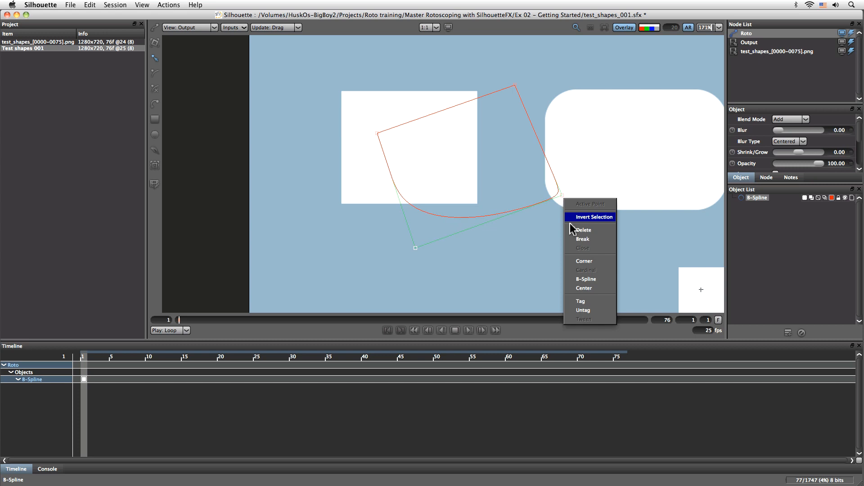
click(583, 289)
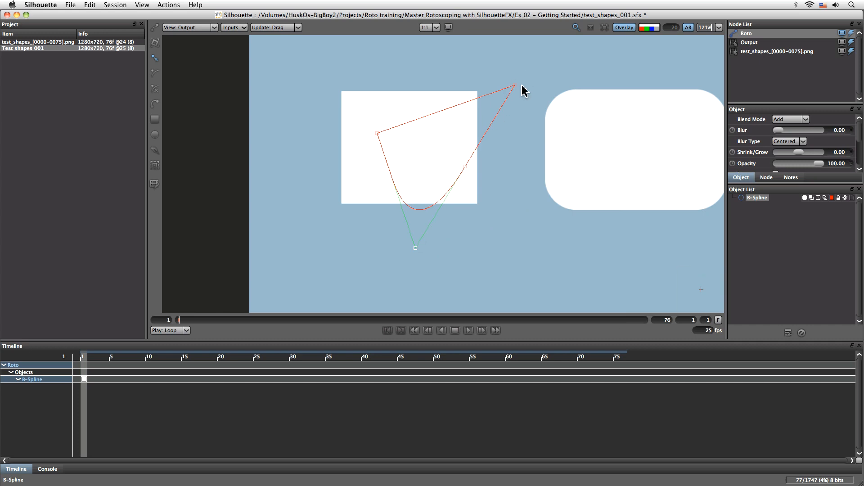
drag(466, 165, 542, 196)
right_click(542, 197)
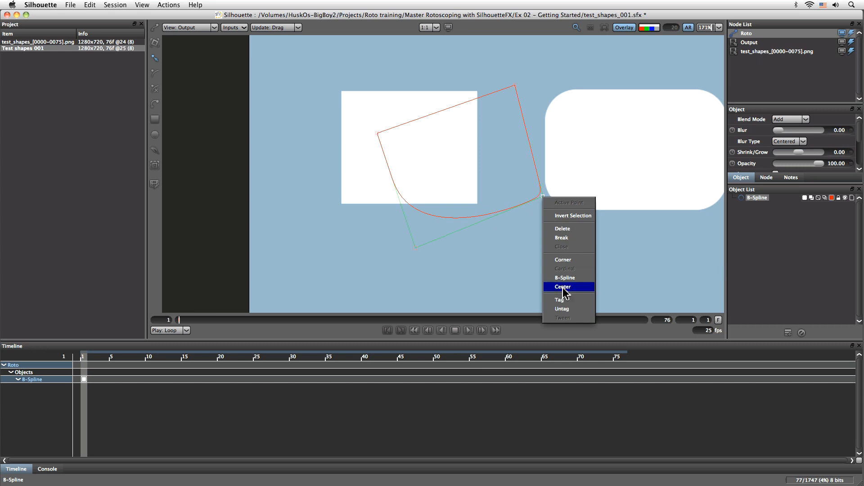
click(563, 287)
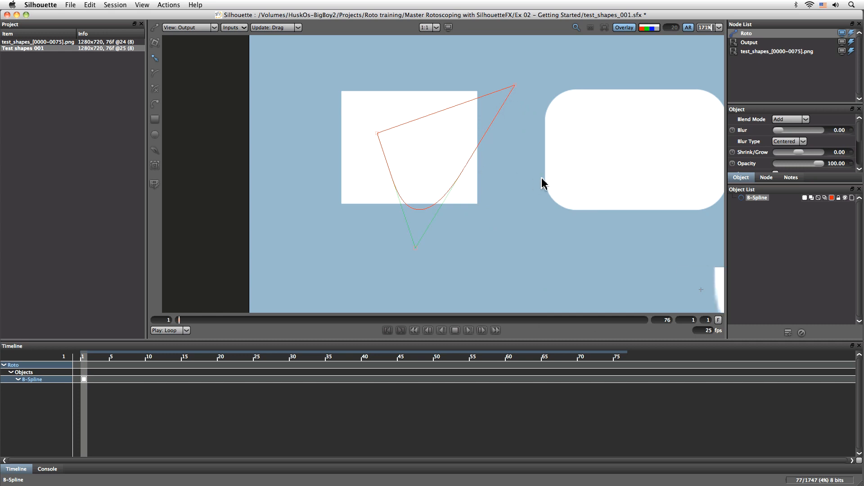
drag(469, 166, 533, 198)
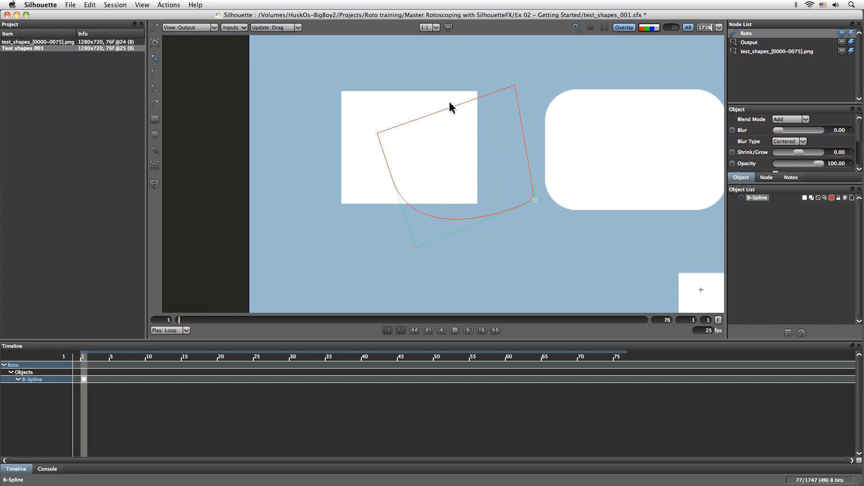
Select all points of the B-Spline and move the whole shape over the rounded rectangle.
drag(343, 102, 604, 270)
drag(315, 76, 602, 282)
drag(381, 134, 504, 158)
drag(538, 273, 594, 208)
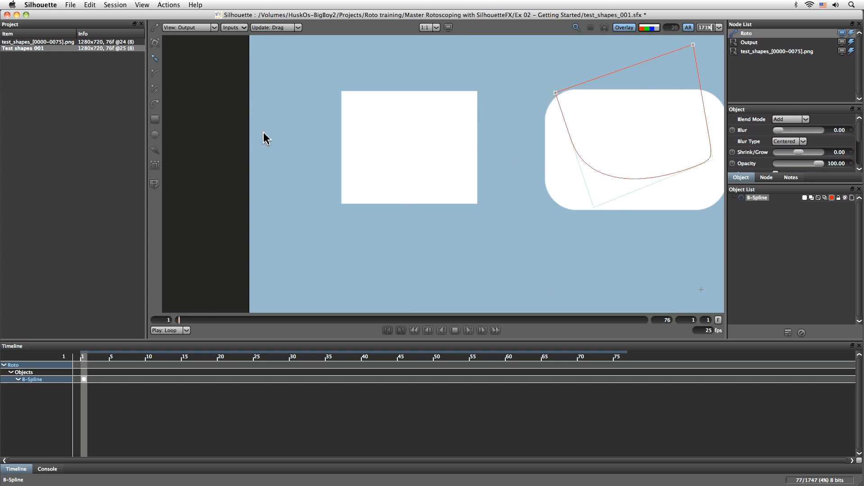
Draw a closed four-point X-Spline shape around the white square.
click(155, 90)
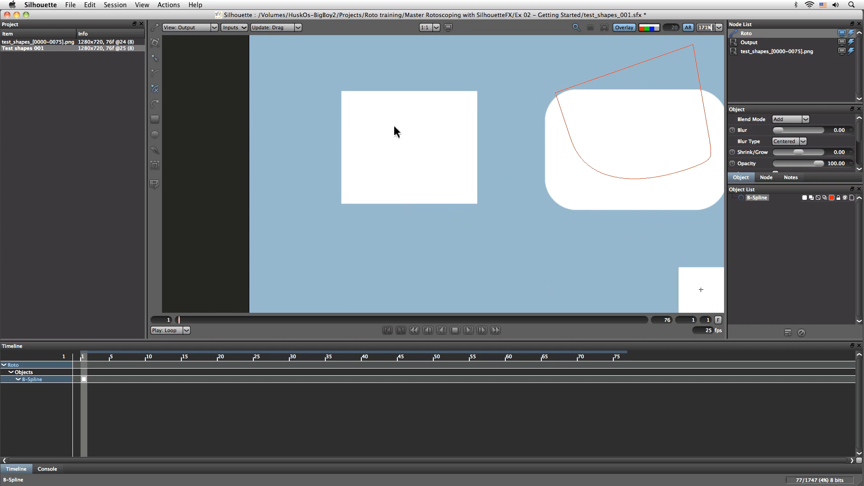
click(306, 166)
click(425, 88)
click(510, 160)
click(479, 239)
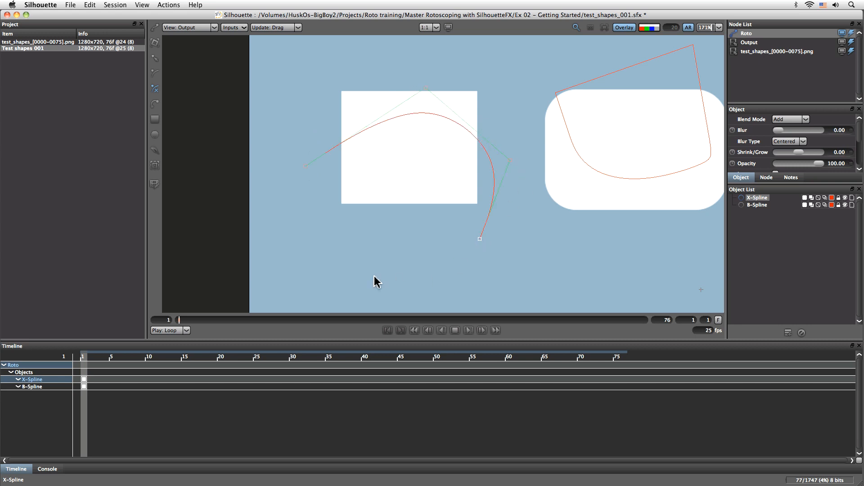
click(305, 166)
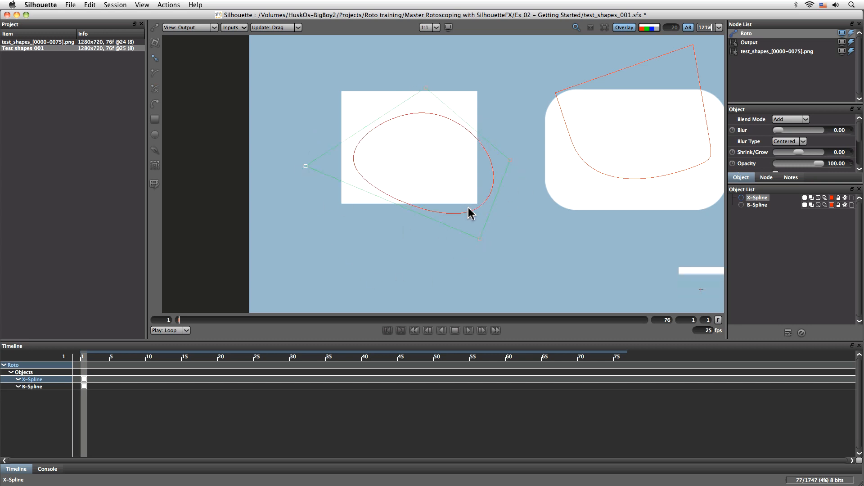
Reshape the X-Spline by moving its left, top, right and bottom control points slightly.
mouse_move(306, 166)
mouse_down()
mouse_move(298, 168)
mouse_move(308, 166)
mouse_up()
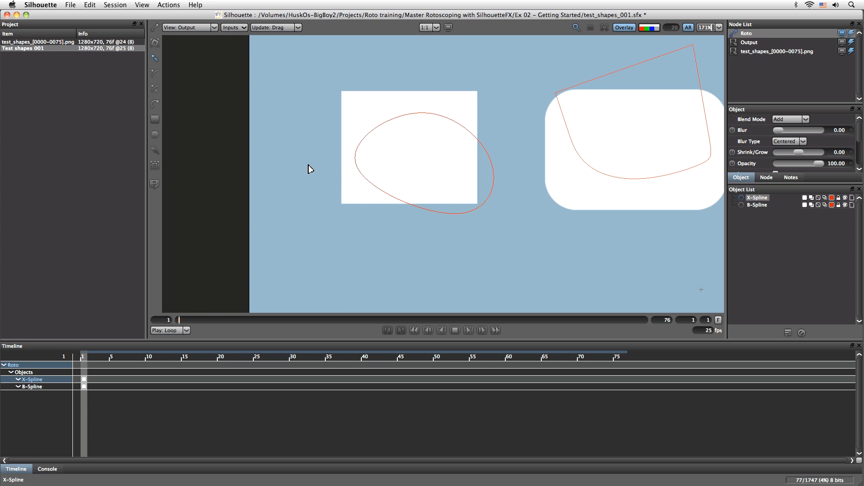
drag(425, 88, 429, 79)
drag(512, 161, 529, 158)
mouse_move(480, 239)
mouse_down()
mouse_move(476, 271)
mouse_move(480, 253)
mouse_up()
Adjust the weight of the X-Spline's left point from a sharp corner to a rounded curve through the point.
drag(308, 165, 176, 166)
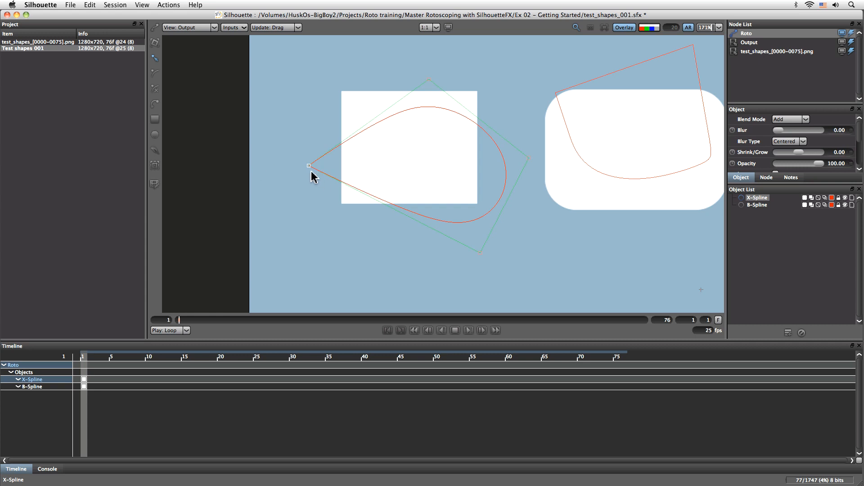
drag(309, 168, 335, 182)
drag(299, 189, 141, 184)
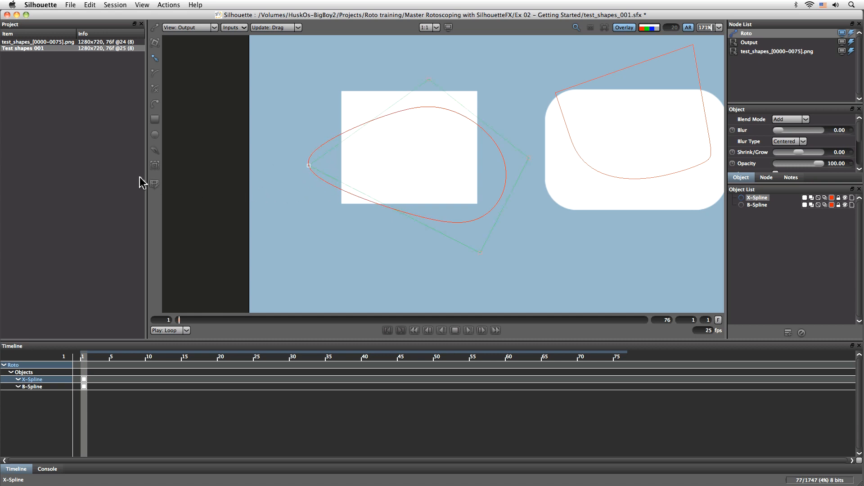
Switch the X-Spline's left point to Corner, Cardinal and finally B-Spline.
right_click(309, 170)
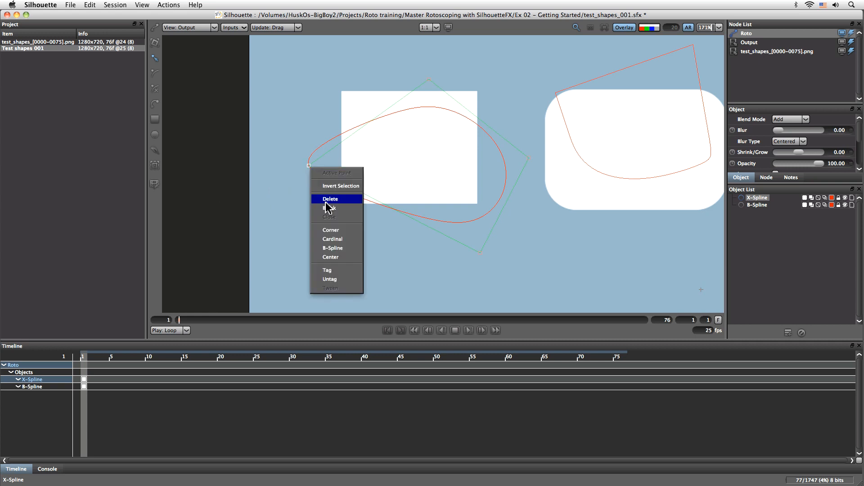
click(357, 231)
right_click(310, 170)
click(350, 240)
right_click(310, 168)
click(348, 250)
Try centering the X-Spline's left point between its neighbours and undo it.
right_click(309, 170)
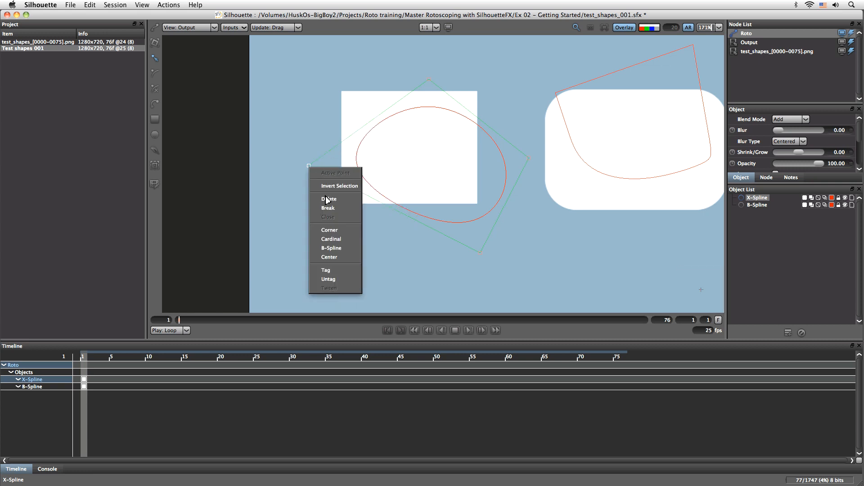
click(349, 260)
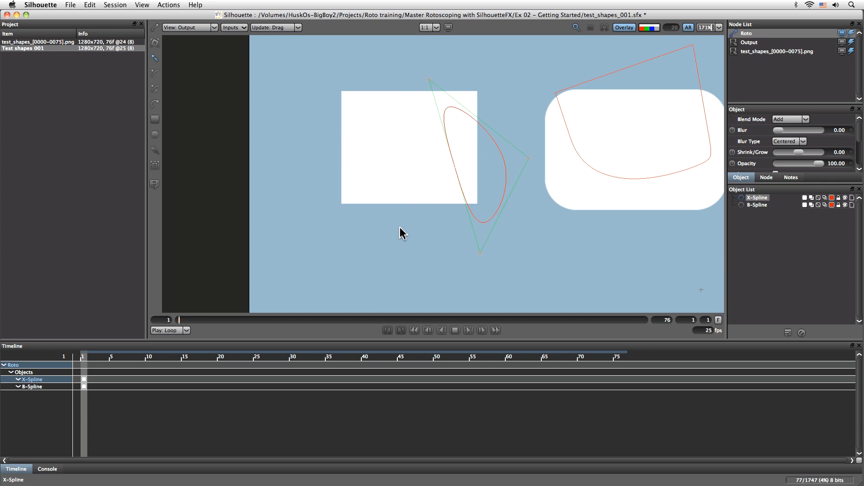
key(super+z)
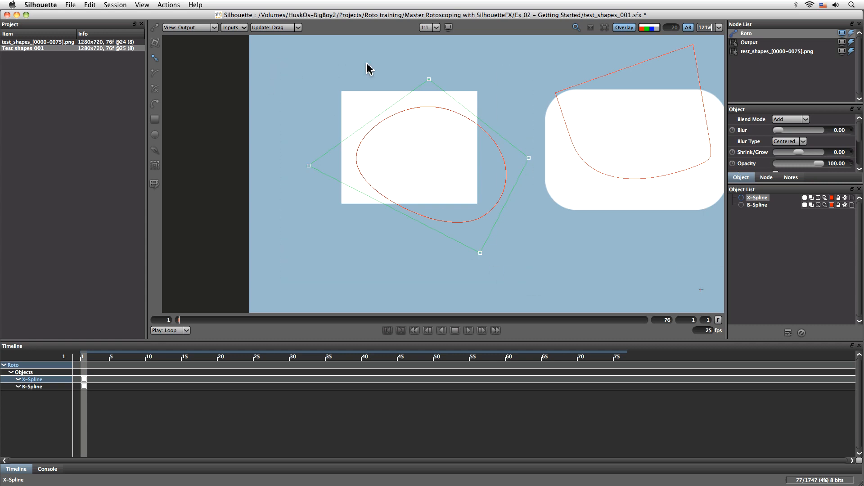
Move the whole X-Spline shape to the area below the rounded rectangle, overlapping its lower edge.
drag(482, 259, 652, 315)
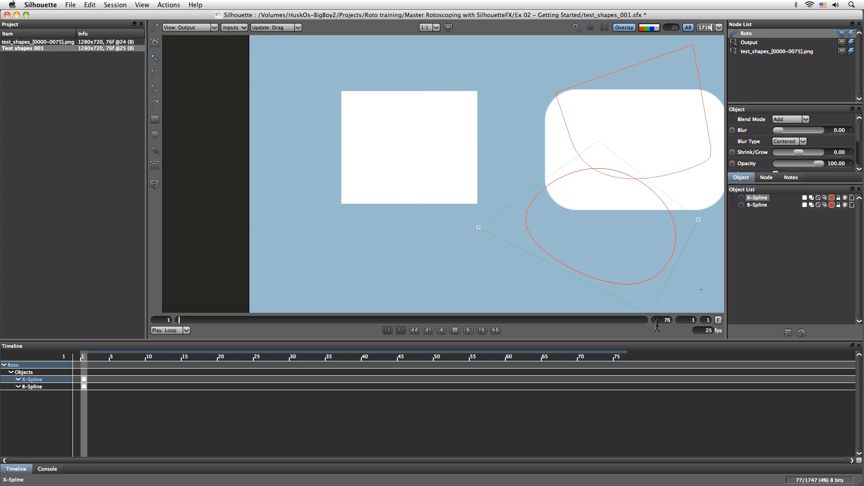
drag(600, 143, 573, 169)
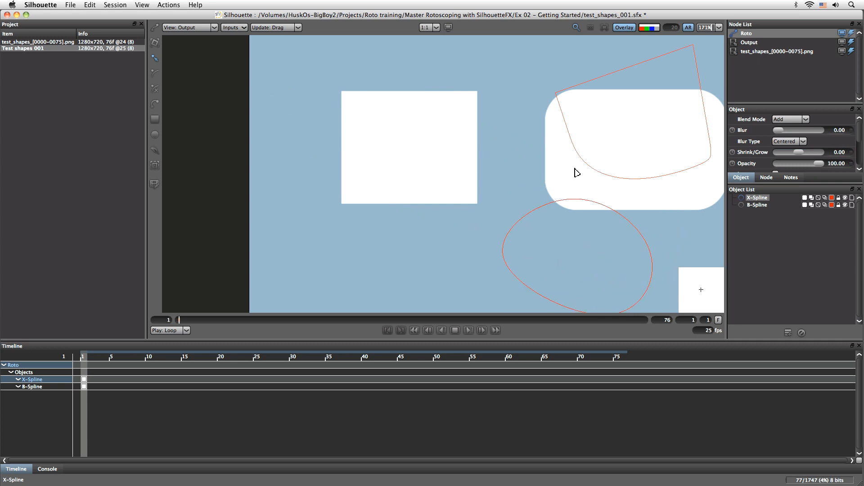
Draw a closed Bezier shape around the white rectangle, with curved upper points and straight lower corners.
click(155, 106)
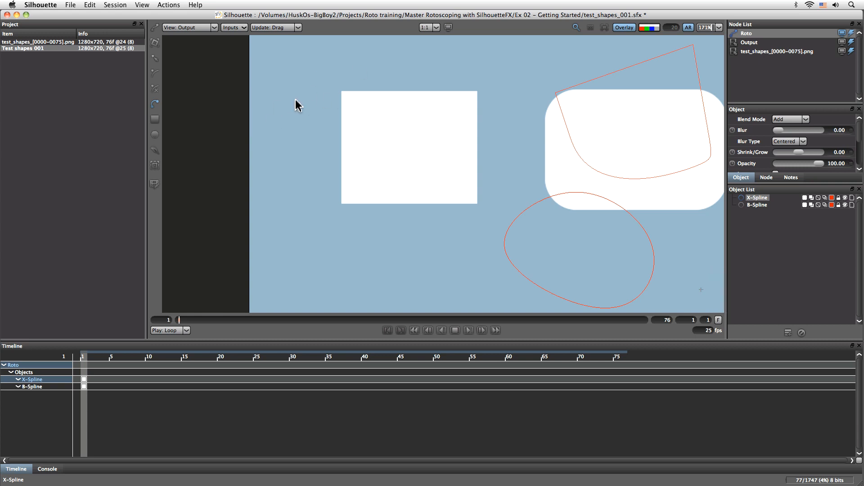
drag(291, 134, 308, 122)
drag(402, 76, 438, 87)
drag(483, 199, 426, 221)
click(404, 270)
click(303, 179)
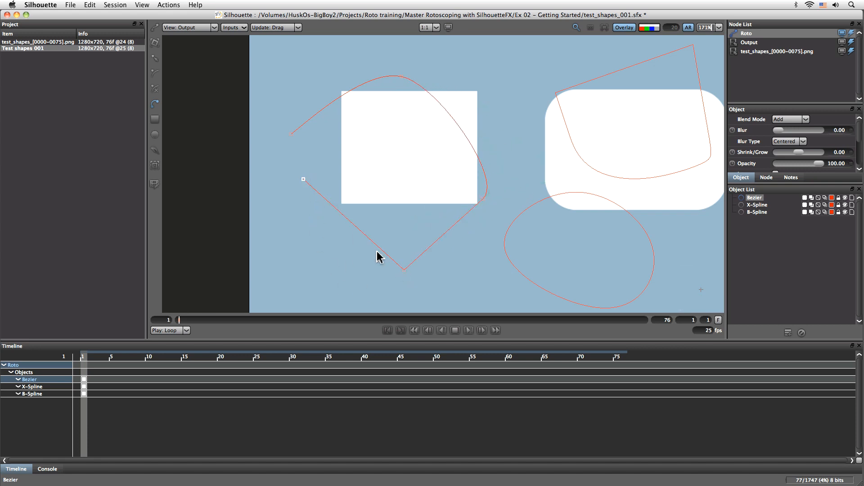
drag(275, 139, 293, 121)
click(291, 134)
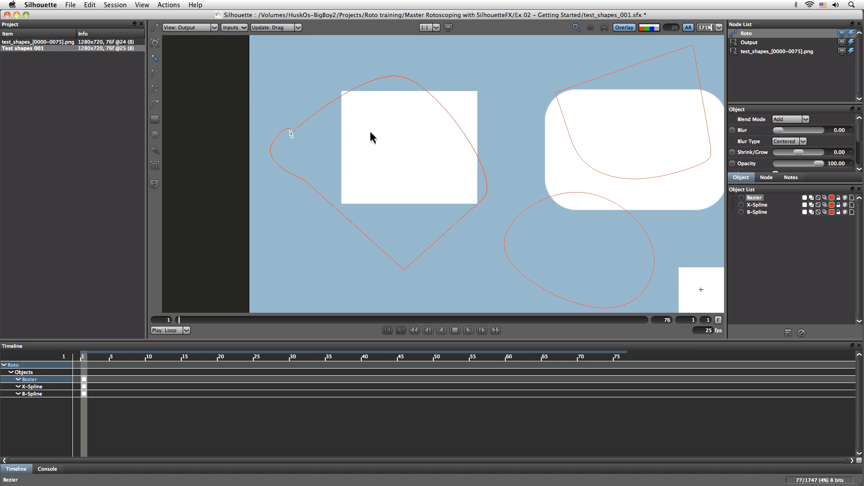
Undo the Bezier drawing until the whole shape is removed.
key(super+z)
key(super+z)
key(super+z)
key(super+z)
key(super+z)
key(Delete)
Draw a closed Bezier shape across the white rectangle, with a sharp top corner and pulled-out tangents on the other points.
click(155, 105)
click(283, 152)
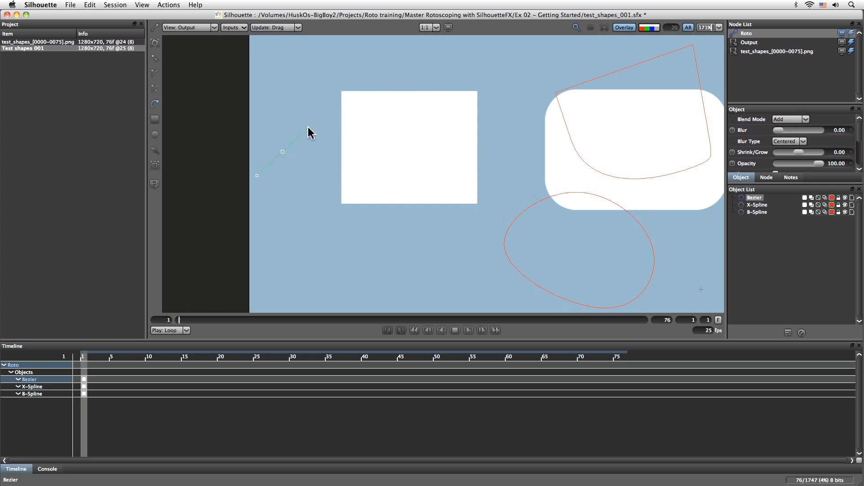
click(387, 77)
drag(390, 80, 405, 63)
drag(468, 176, 440, 214)
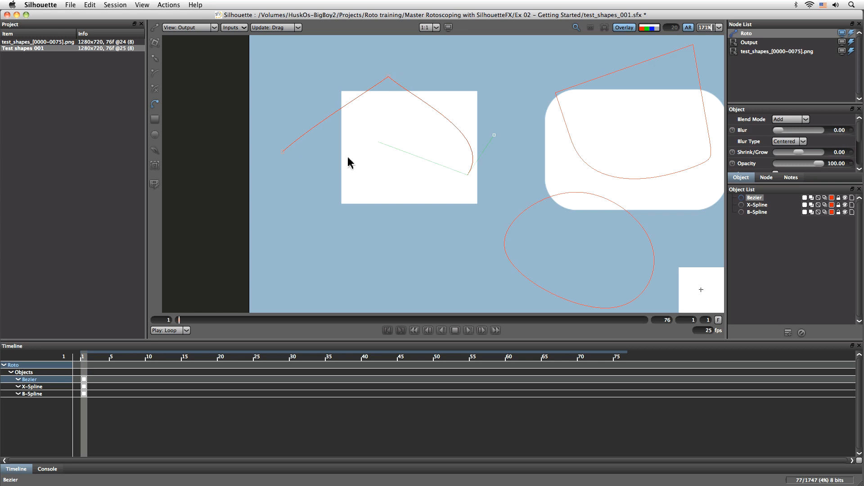
drag(335, 181, 363, 248)
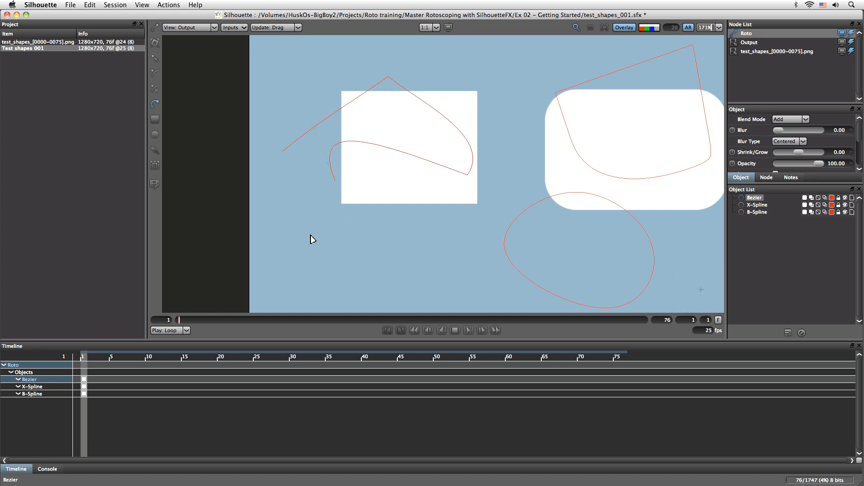
click(269, 212)
click(283, 152)
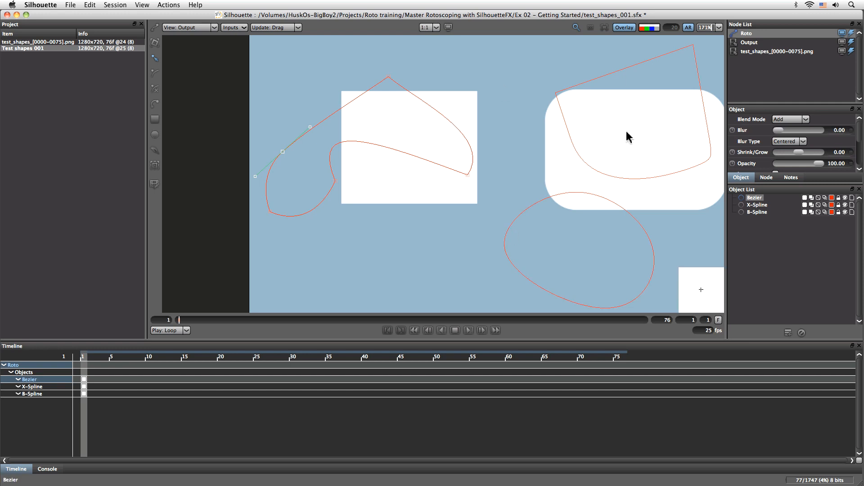
Delete the Bezier, X-Spline and B-Spline shapes together.
shift+click(760, 211)
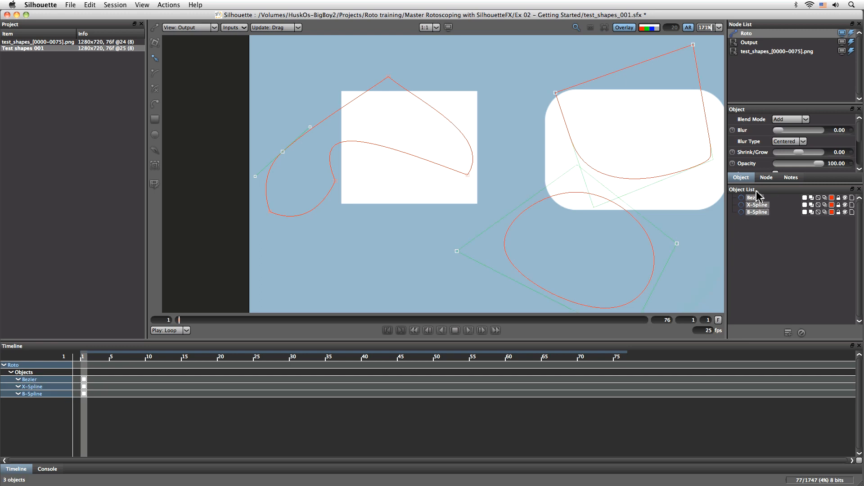
click(803, 333)
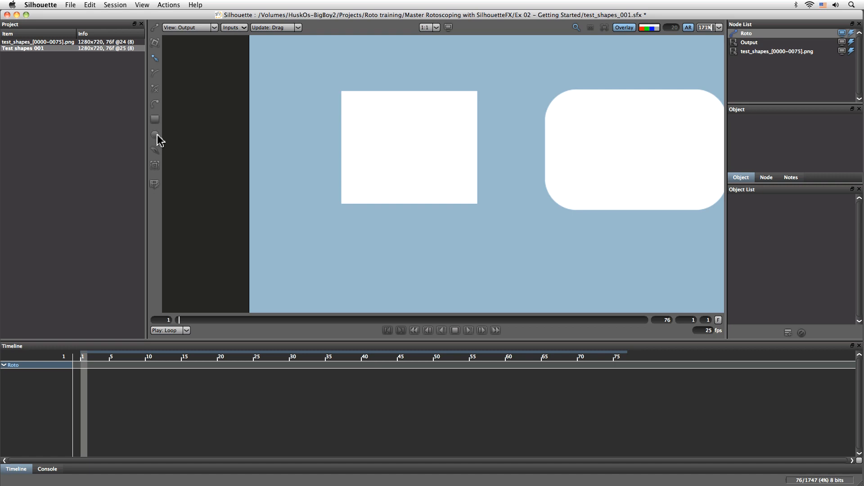
Draw a rectangle shape around the white rectangle and a wide ellipse overlapping its lower-right part.
click(154, 119)
click(155, 135)
click(155, 119)
drag(329, 113, 521, 224)
click(154, 135)
drag(359, 270, 578, 130)
drag(644, 96, 573, 164)
Draw a perfect circle over the rounded rectangle and a perfect square over the white rectangle's lower-left corner.
click(154, 134)
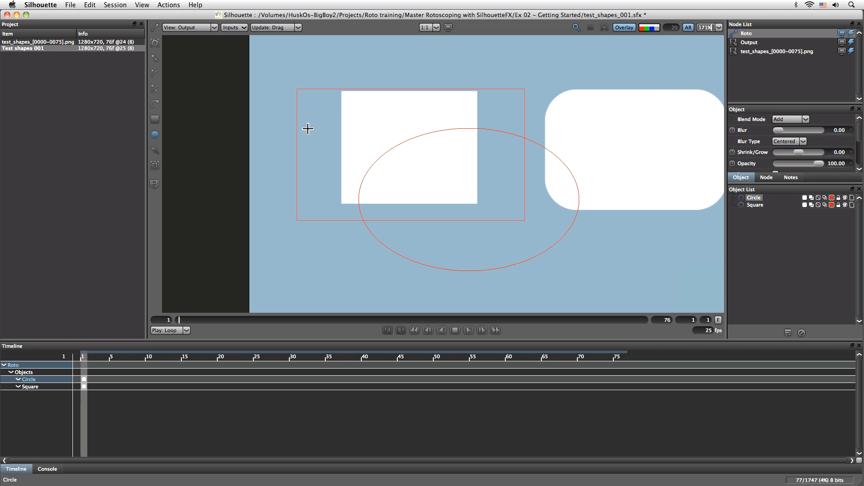
drag(692, 86, 575, 167)
click(155, 120)
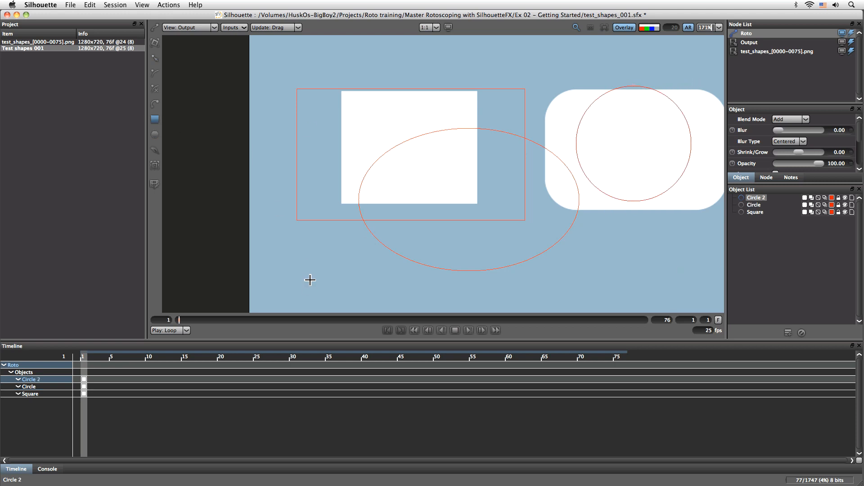
drag(291, 277, 350, 210)
drag(418, 139, 387, 229)
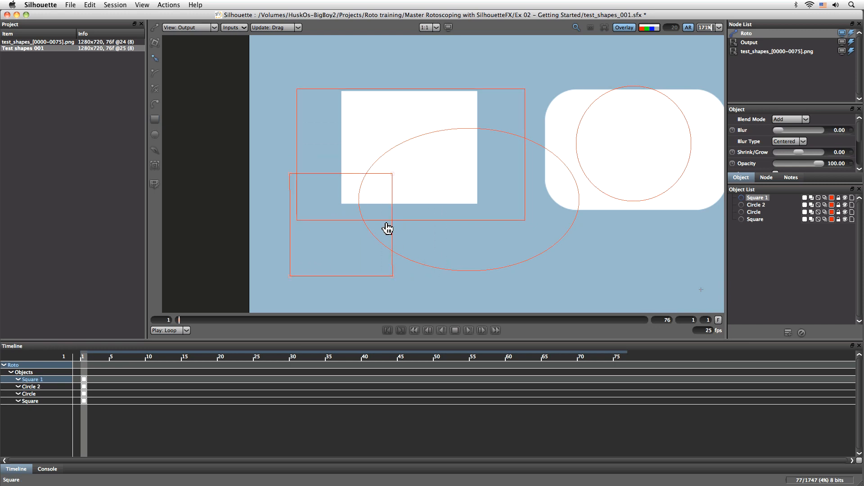
Undo all the drawn square and circle shapes.
key(super+z)
key(super+z)
key(super+z)
key(super+z)
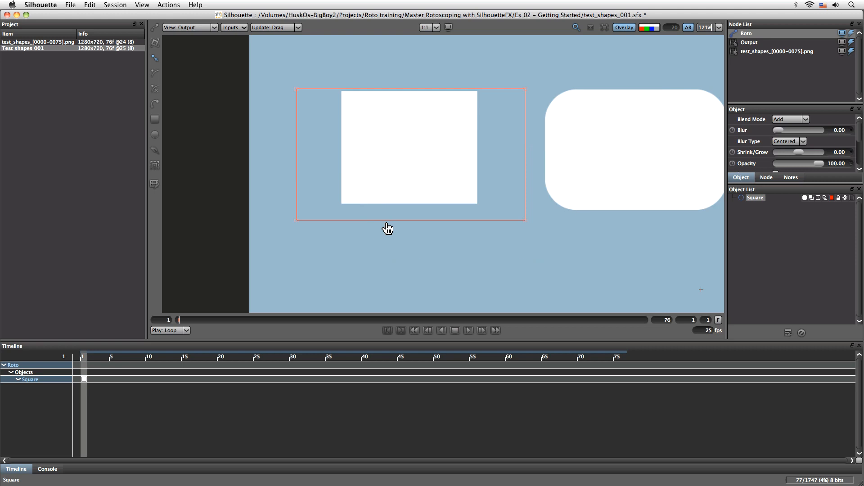
Draw a rectangle shape matching the white rectangle's outline and rename it Square shape.
click(155, 120)
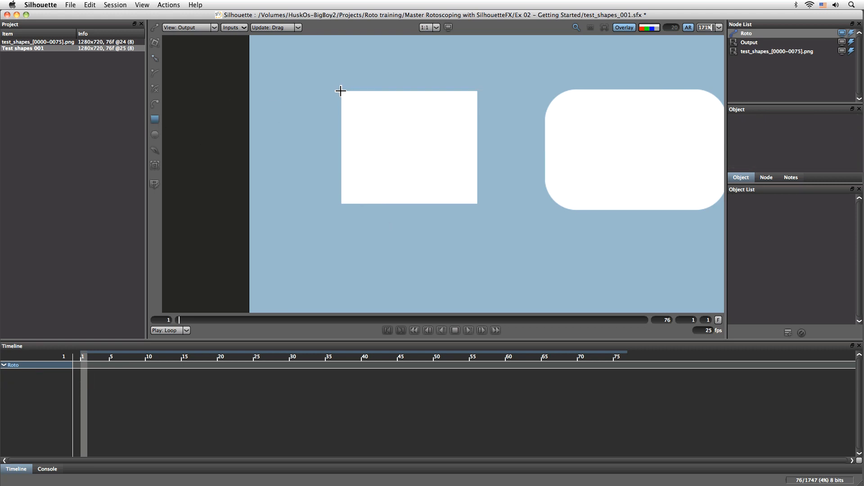
drag(481, 180, 478, 205)
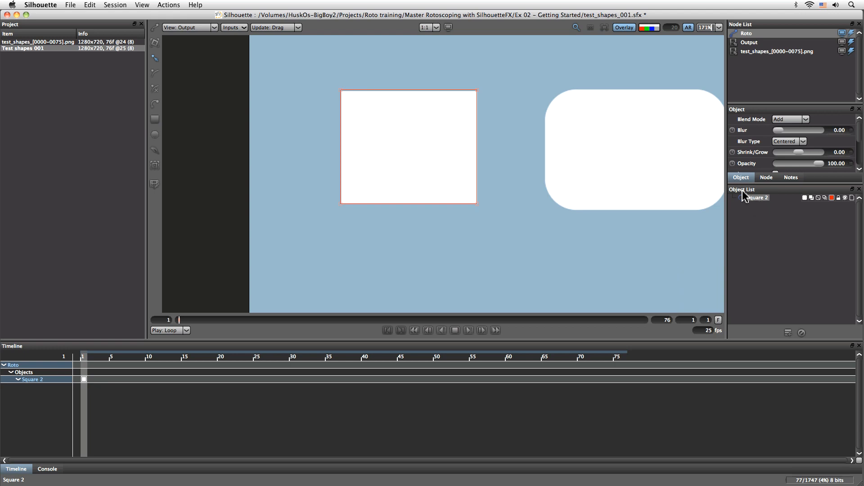
double_click(758, 199)
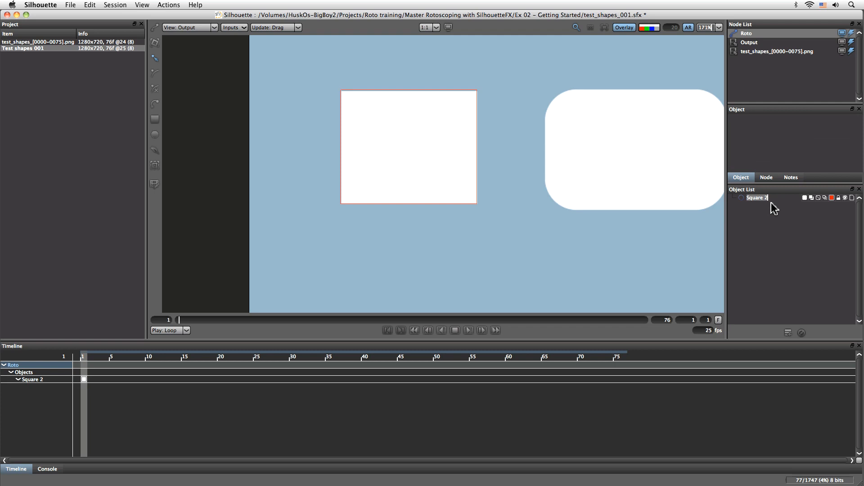
text(S)
text(hape)
key(Return)
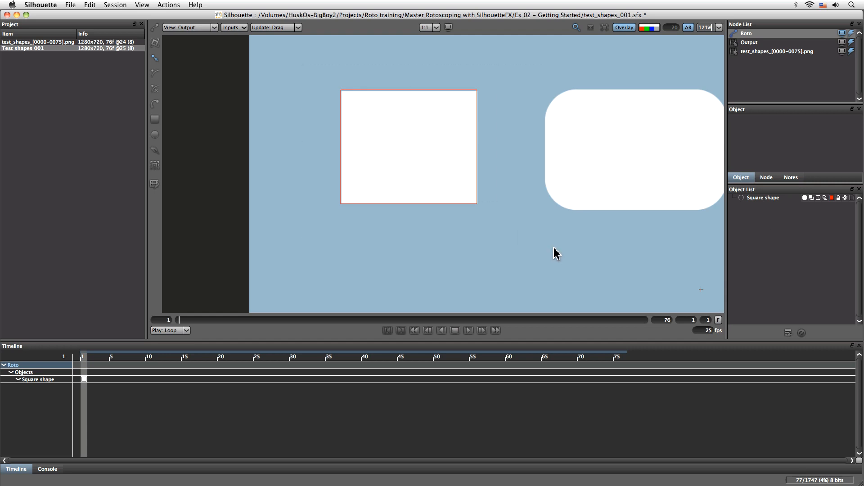
Move the Square shape's upper-right point outward and its upper-left point inside the white rectangle near the lower-right corner.
click(475, 97)
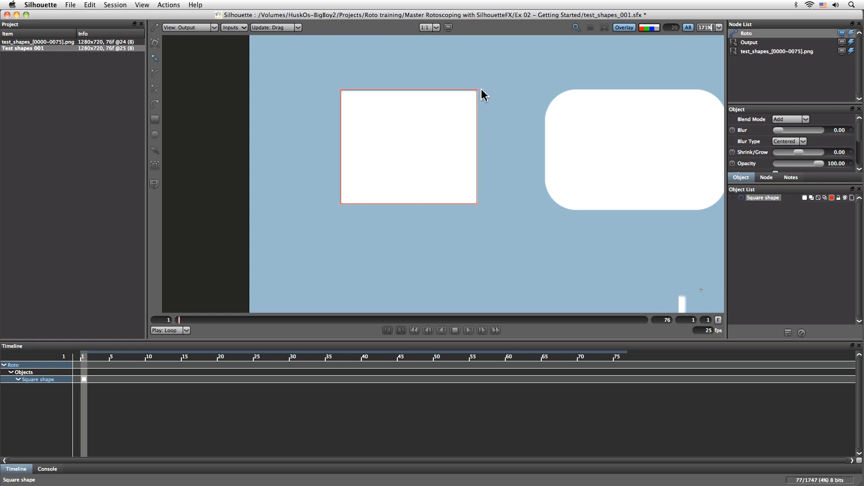
drag(477, 91, 509, 70)
drag(341, 91, 458, 186)
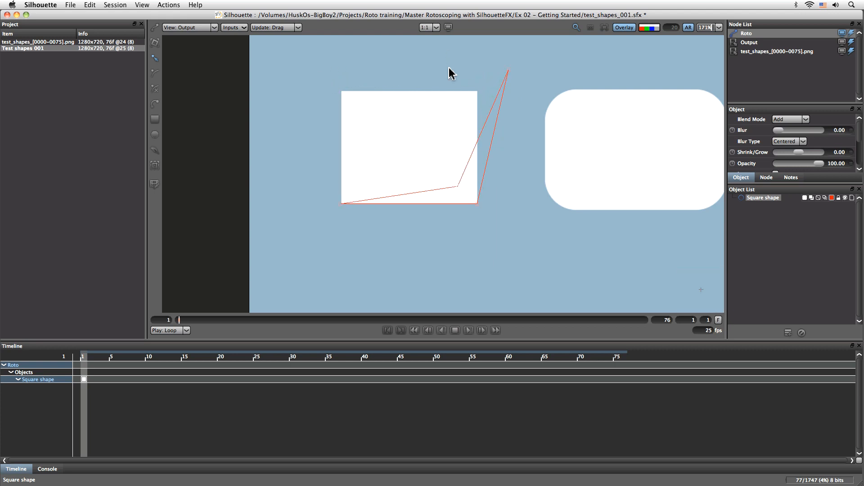
Pull tangent handles out of the Square shape's upper-right point to round it into a wide curve.
drag(509, 70, 663, 106)
drag(509, 70, 410, 68)
drag(415, 105, 409, 62)
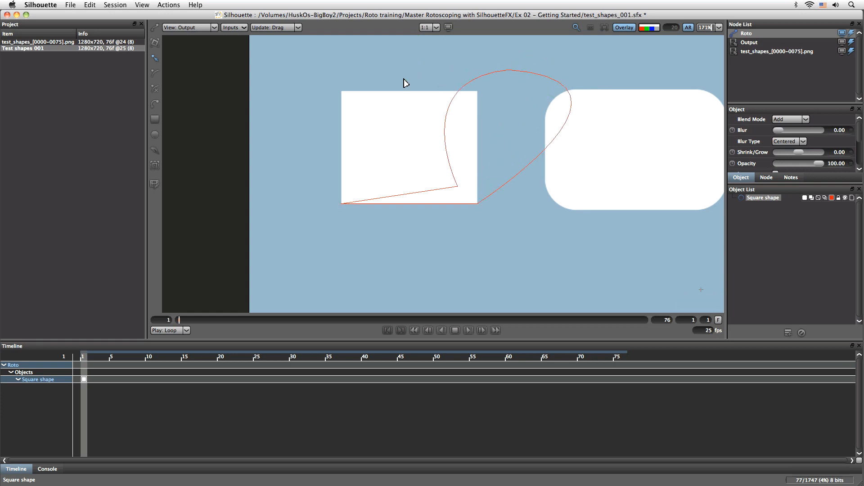
Pull separate tangents out of the displaced upper-left point and readjust the tangent of the rounded upper-right point.
drag(458, 188, 341, 150)
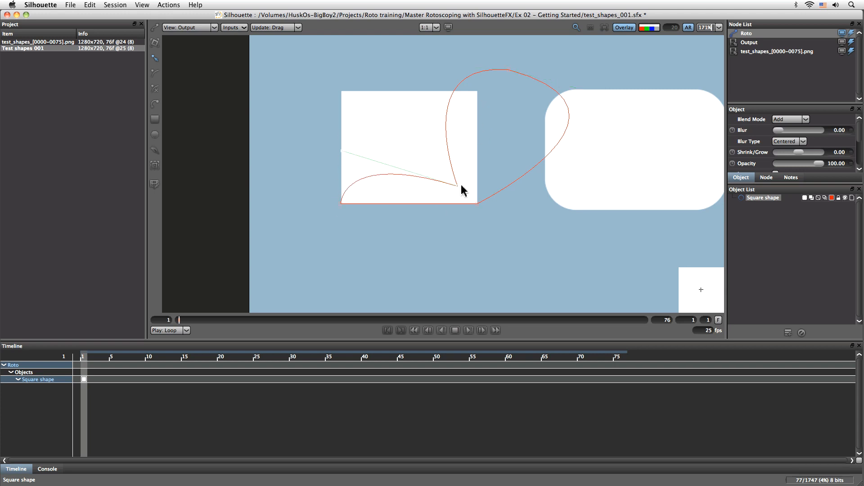
drag(457, 185, 511, 130)
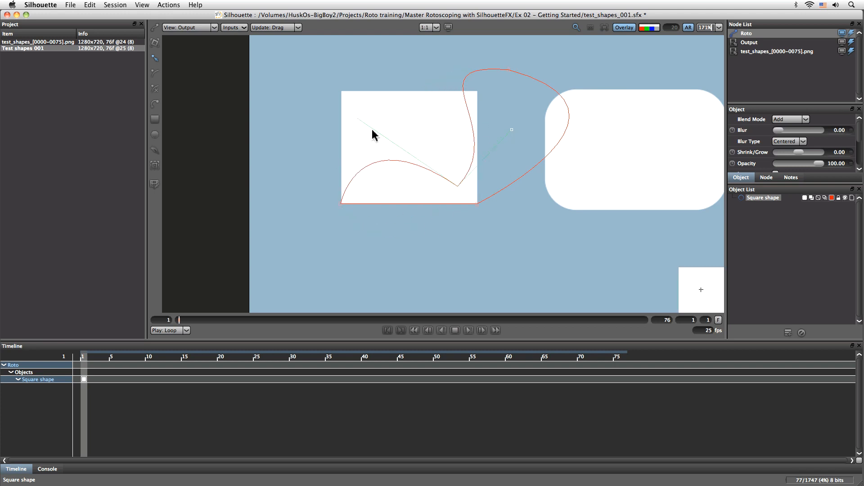
mouse_move(358, 121)
mouse_down()
mouse_move(344, 187)
mouse_move(354, 133)
mouse_up()
click(508, 69)
drag(413, 59, 439, 53)
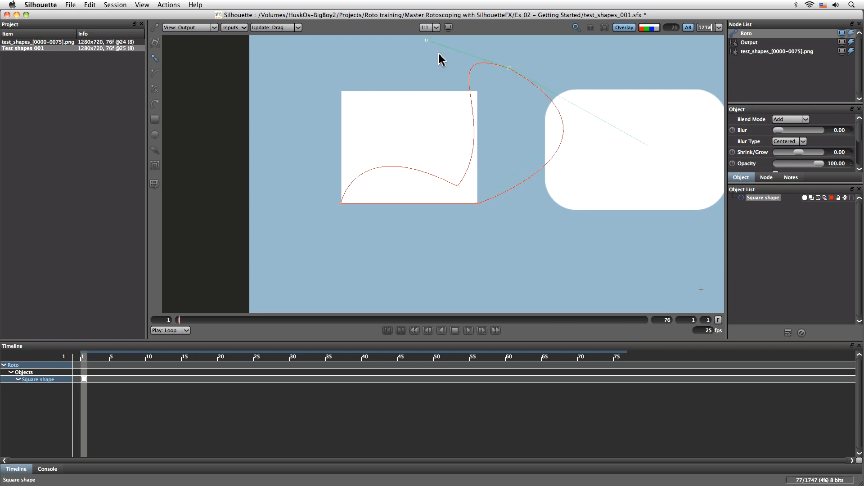
Undo all point and tangent edits to restore the Square shape's rectangular outline.
key(super+z)
key(super+z)
key(super+z)
key(super+z)
key(super+z)
key(super+z)
key(super+z)
key(super+z)
key(super+z)
key(super+z)
key(super+z)
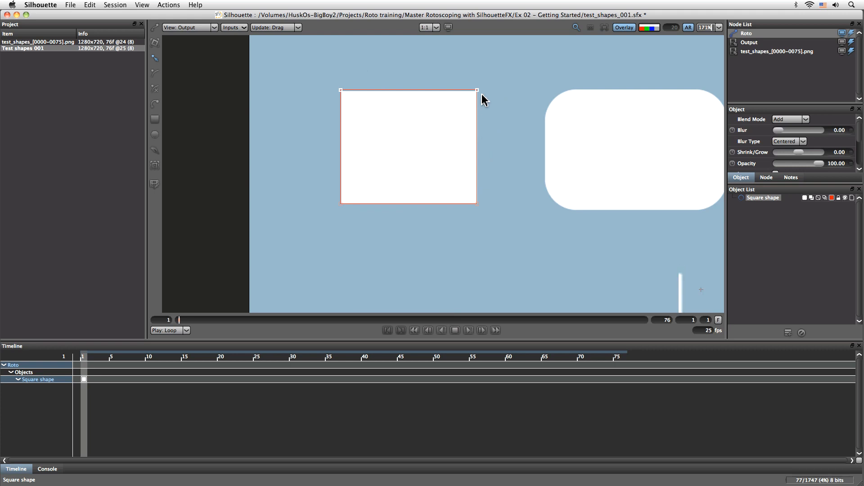
Select the Square shape's two top points and nudge them onto the white rectangle's top edge.
drag(306, 51, 514, 120)
drag(478, 90, 477, 90)
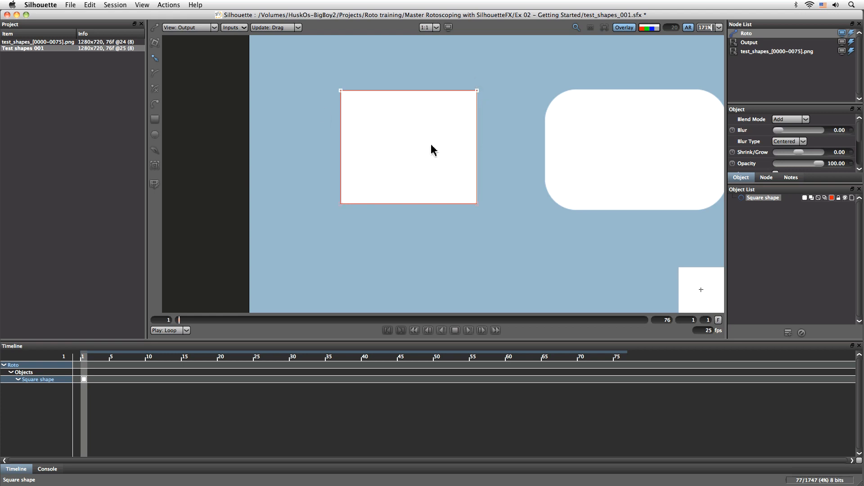
Try nudging the Square shape's right and left point pairs onto the white rectangle's edges and undo the adjustments.
drag(506, 64, 477, 204)
drag(319, 74, 372, 245)
click(372, 245)
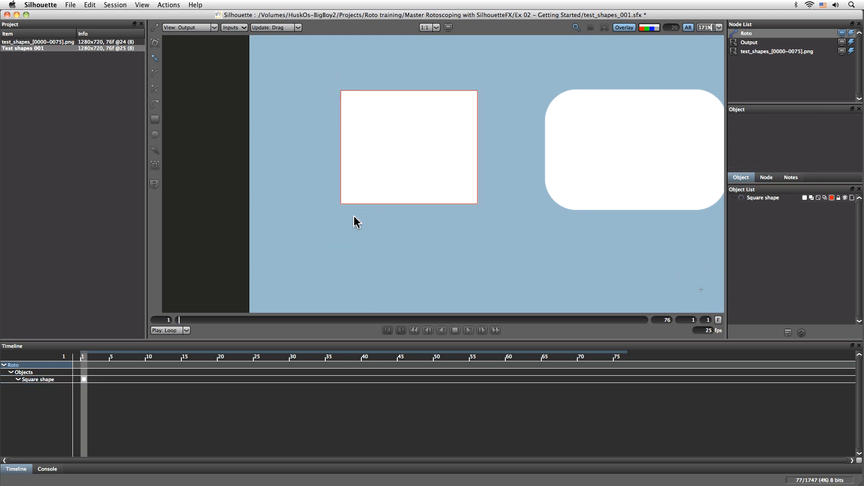
click(342, 207)
mouse_move(341, 207)
mouse_down()
mouse_move(361, 174)
mouse_move(341, 205)
mouse_up()
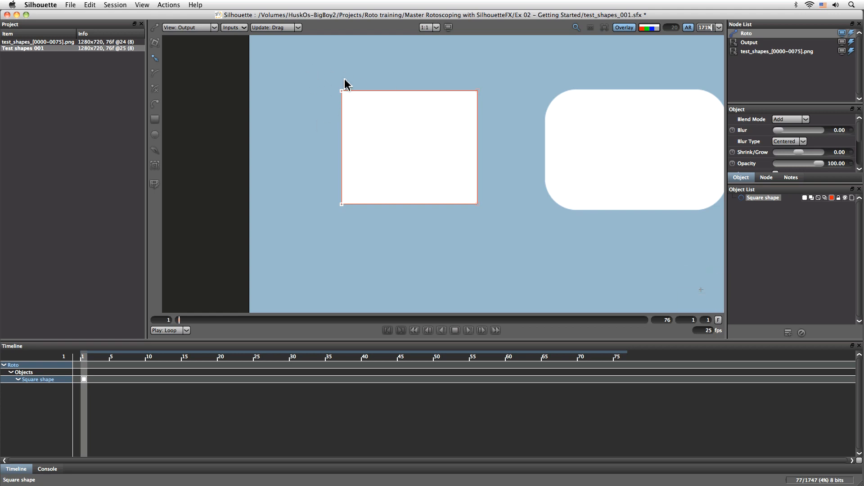
drag(342, 178, 341, 177)
key(super+z)
key(super+z)
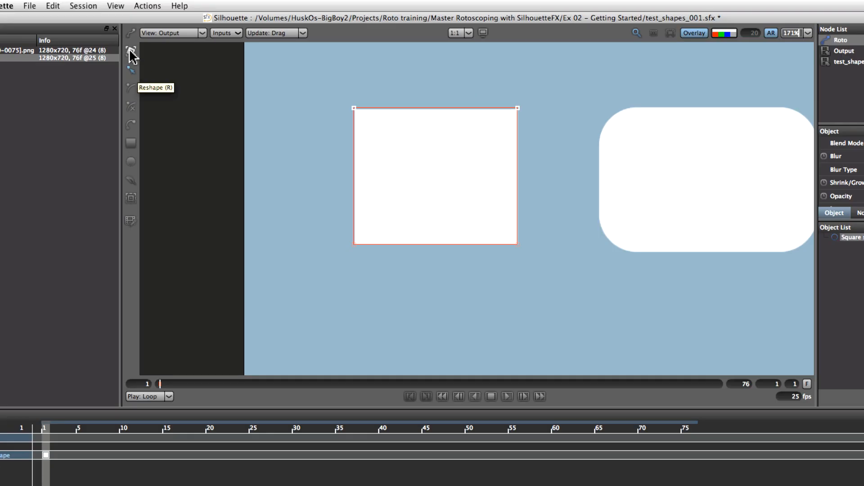
Fit the Square shape's top and side edges to the white rectangle with the Reshape tool.
click(131, 51)
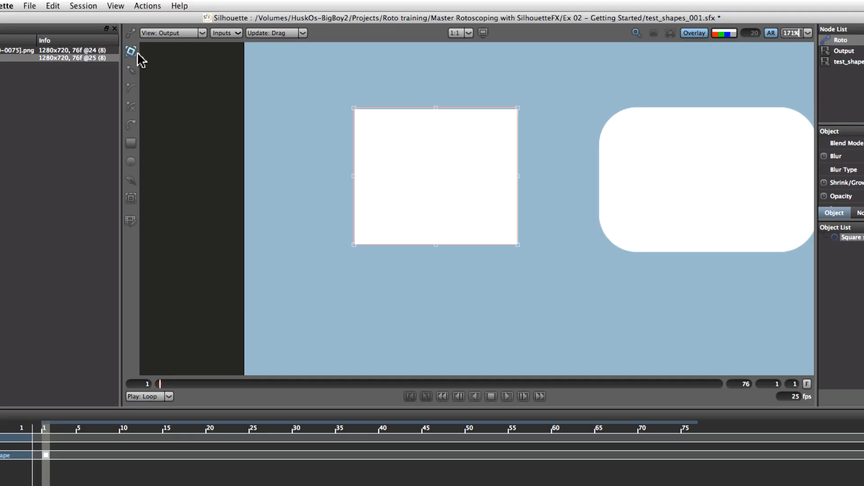
drag(436, 106, 436, 111)
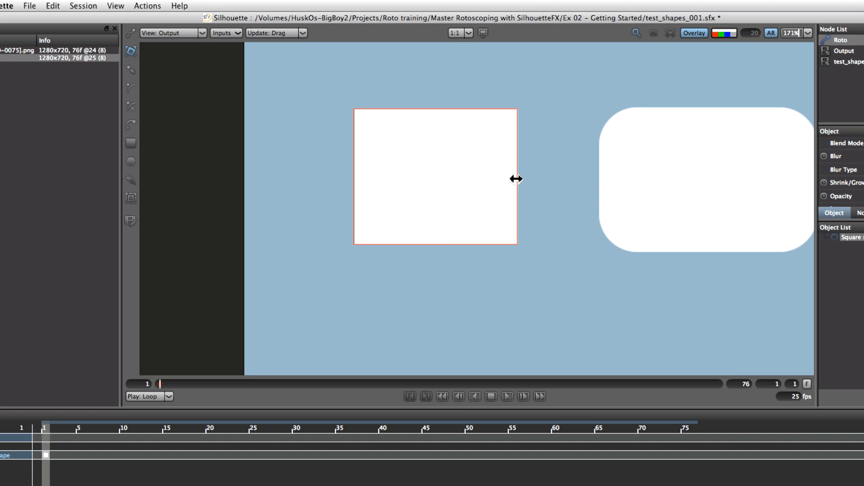
drag(353, 176, 355, 175)
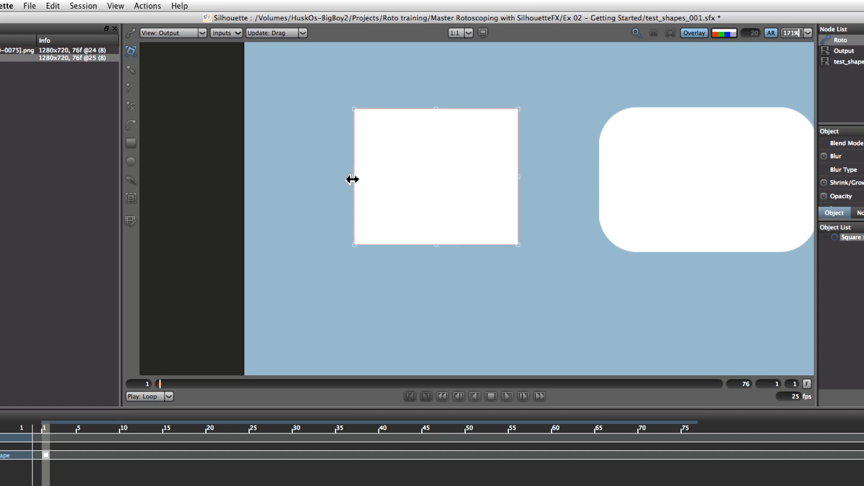
mouse_move(353, 177)
mouse_down()
mouse_move(329, 183)
mouse_move(353, 178)
mouse_up()
mouse_move(433, 107)
mouse_down()
mouse_move(436, 46)
mouse_move(438, 108)
mouse_up()
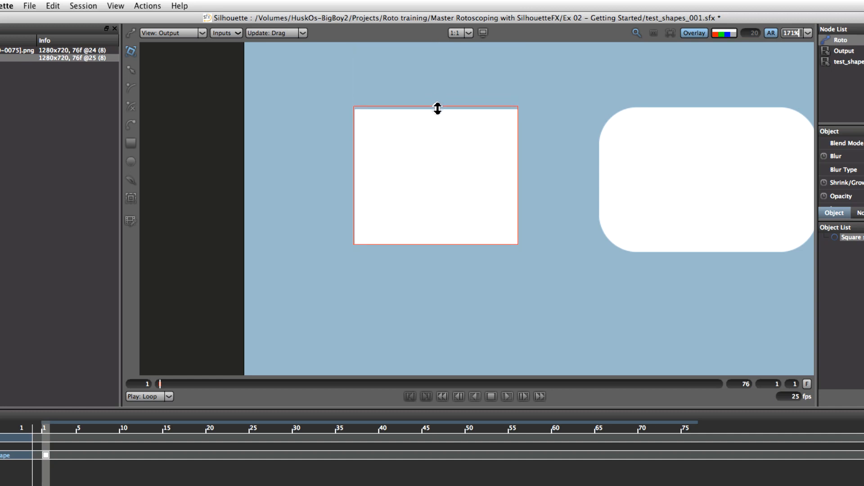
drag(518, 108, 568, 112)
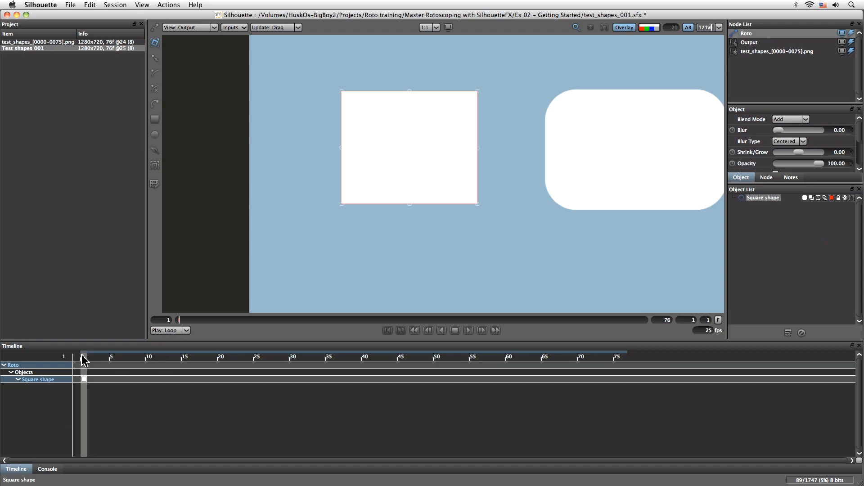
Go to frame 46 and move the whole Square shape down onto the white rectangle.
drag(82, 360, 54, 346)
mouse_move(82, 360)
mouse_down()
mouse_move(116, 360)
mouse_move(83, 360)
mouse_up()
drag(83, 364, 262, 363)
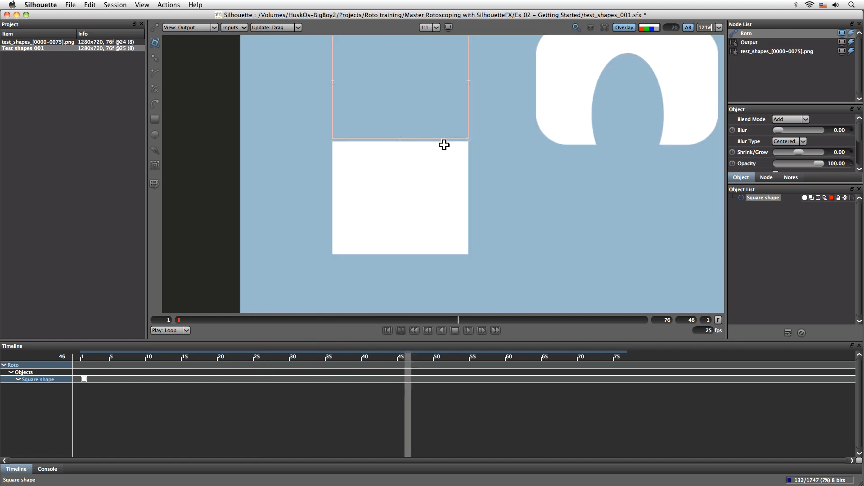
drag(445, 142, 446, 259)
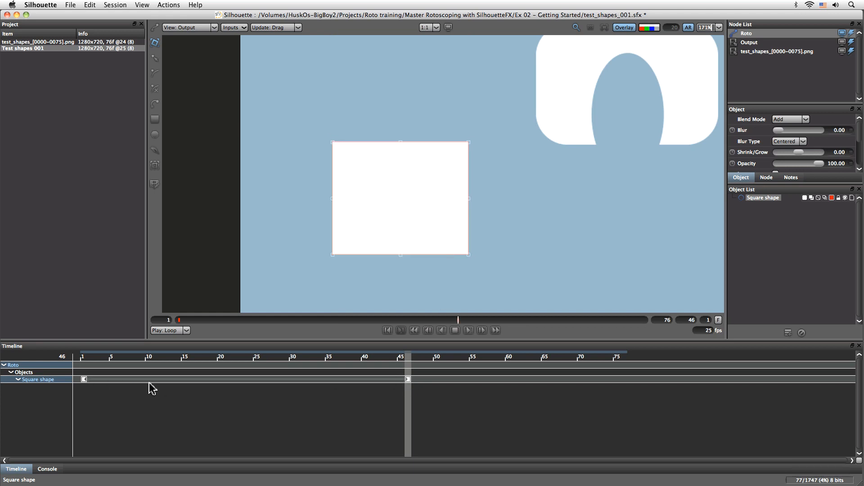
Scrub the timeline to review the Square shape's motion and undo its move at frame 46.
drag(405, 358, 103, 373)
drag(359, 367, 410, 377)
key(super+z)
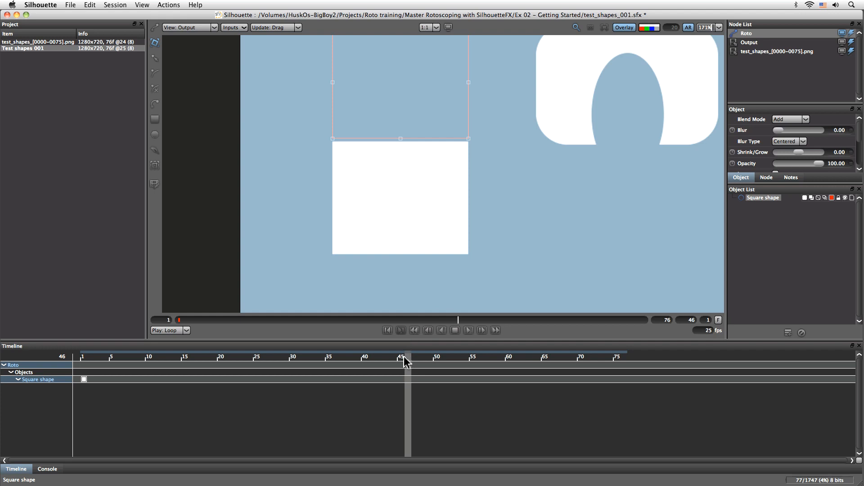
Go to frame 25 on the timeline.
drag(406, 358, 256, 358)
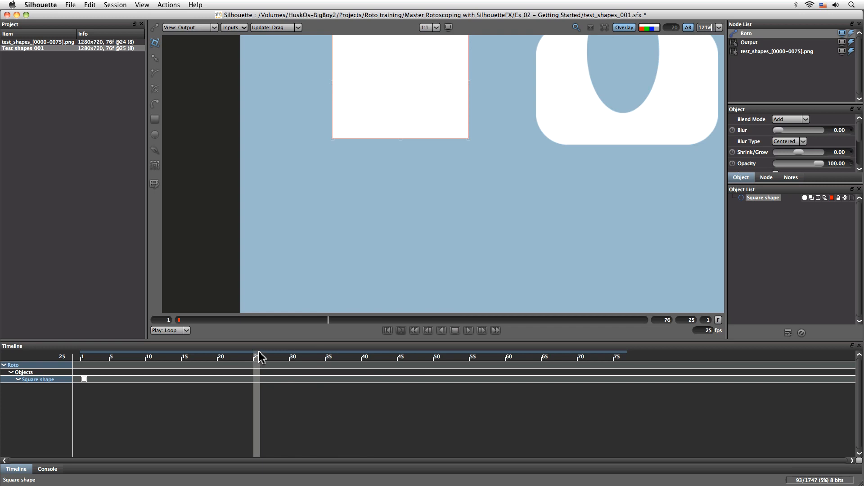
mouse_move(259, 357)
mouse_down()
mouse_move(271, 358)
mouse_move(257, 357)
mouse_up()
drag(447, 232, 447, 262)
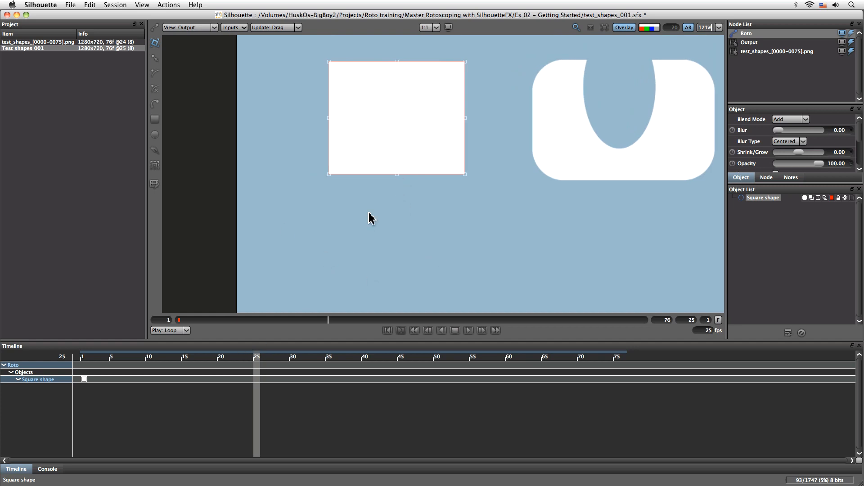
Try adding a key for the Square shape at frame 25 and delete that key.
right_click(258, 382)
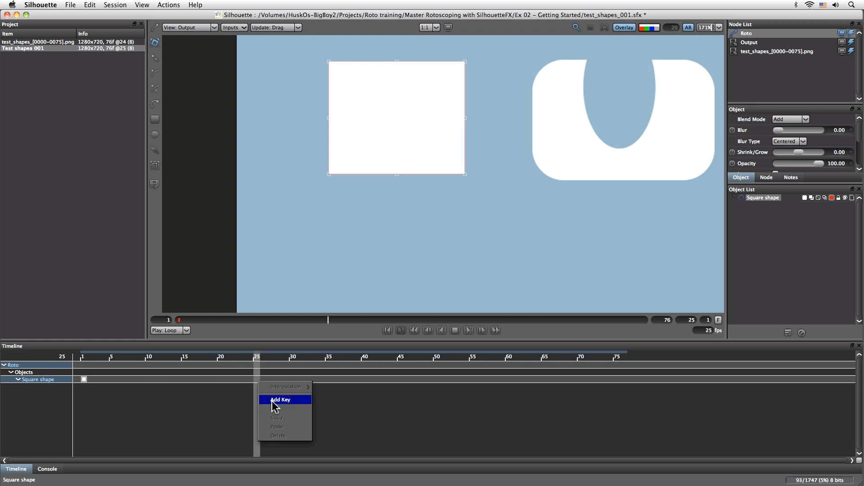
click(308, 406)
mouse_move(256, 362)
mouse_down()
mouse_move(77, 351)
mouse_move(256, 374)
mouse_up()
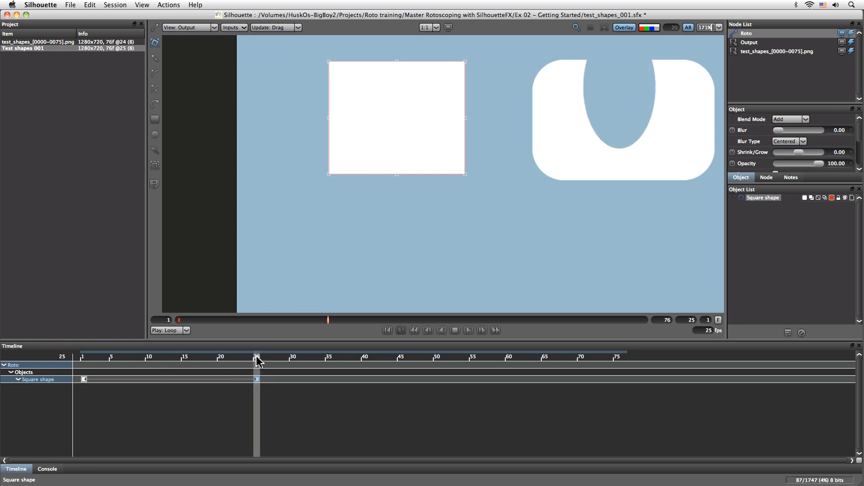
key(Delete)
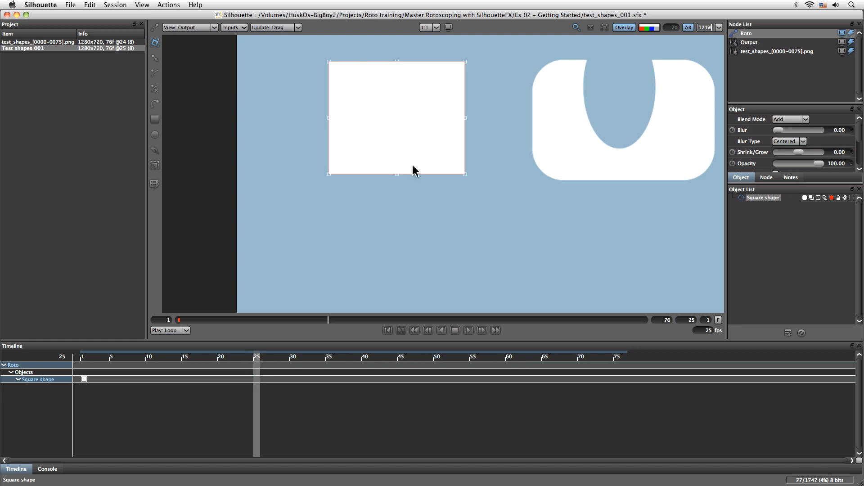
Key the Square shape at frame 25 by nudging it down and back up, and move that key to frame 26.
key(Down)
key(Up)
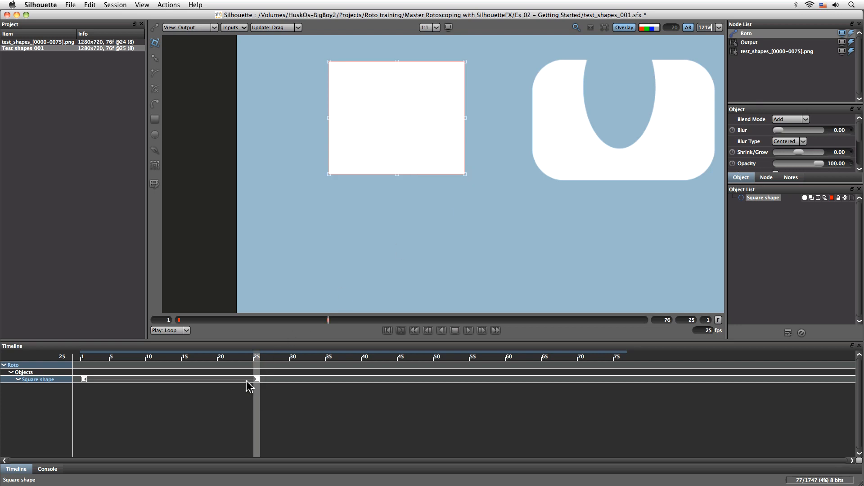
click(264, 359)
drag(261, 358, 262, 360)
click(264, 363)
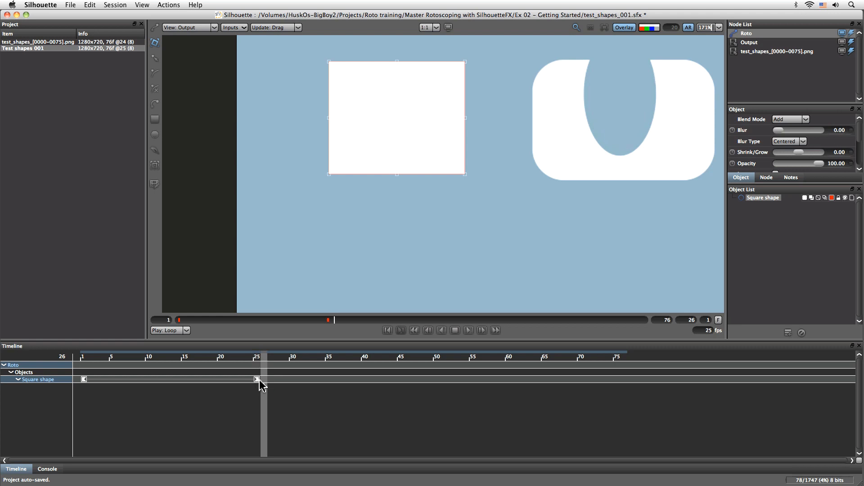
click(257, 379)
mouse_move(260, 380)
mouse_down()
mouse_move(286, 366)
mouse_move(351, 363)
mouse_move(265, 364)
mouse_move(271, 361)
mouse_move(486, 362)
mouse_up()
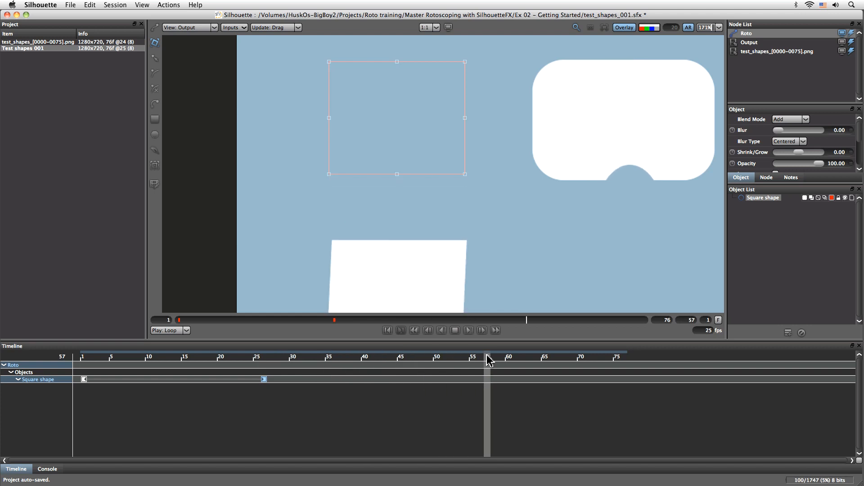
Go to frame 52 and move the whole Square shape down onto the white rectangle.
drag(498, 257, 478, 231)
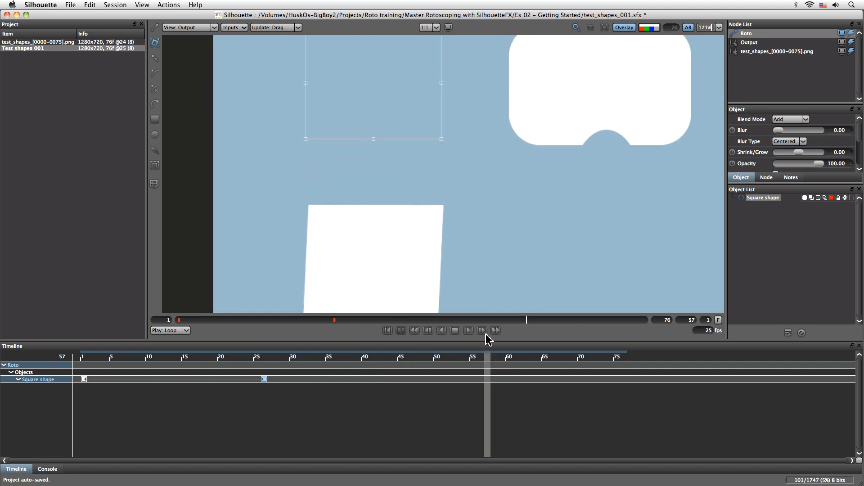
drag(488, 358, 451, 370)
key(minus)
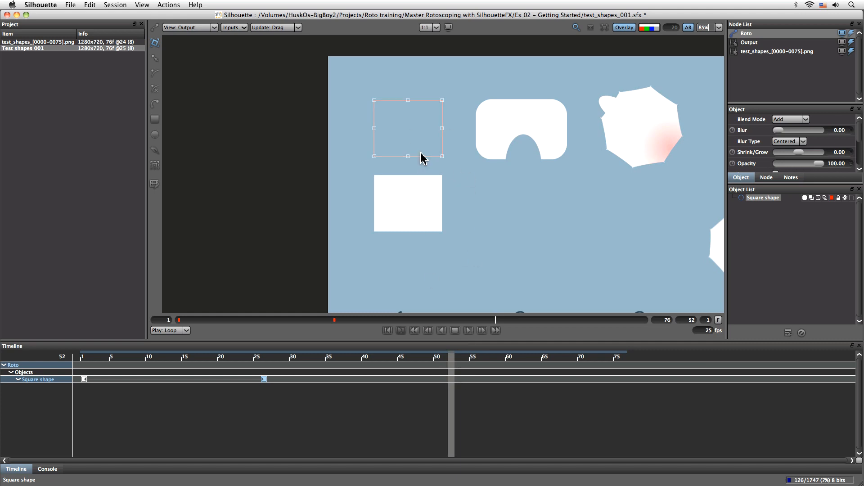
drag(428, 162, 429, 237)
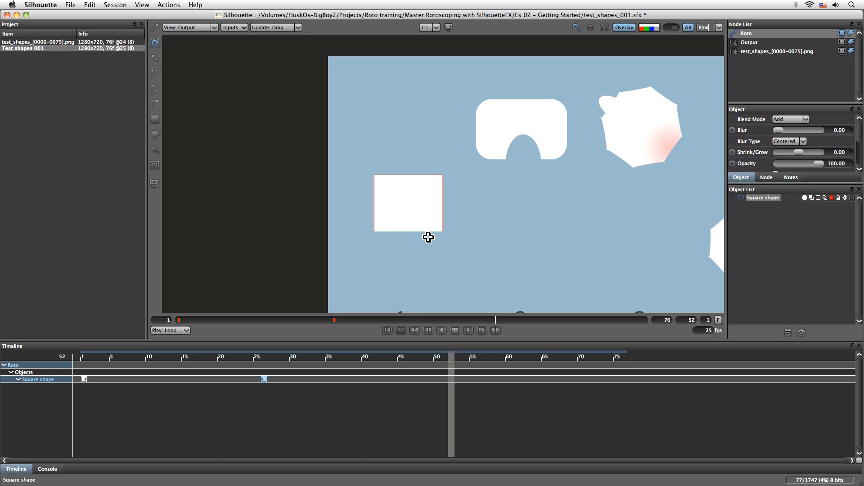
Go to frame 76 and move the whole Square shape down over the rotated white rectangle.
drag(450, 359, 634, 378)
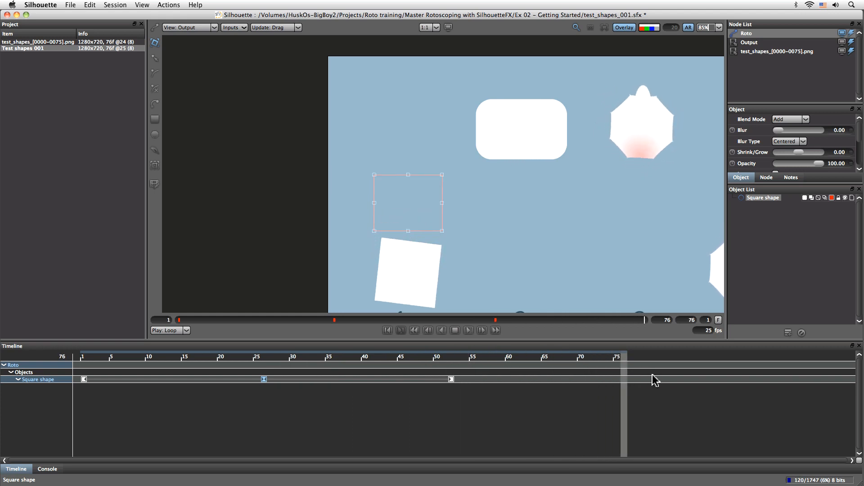
drag(484, 270, 476, 214)
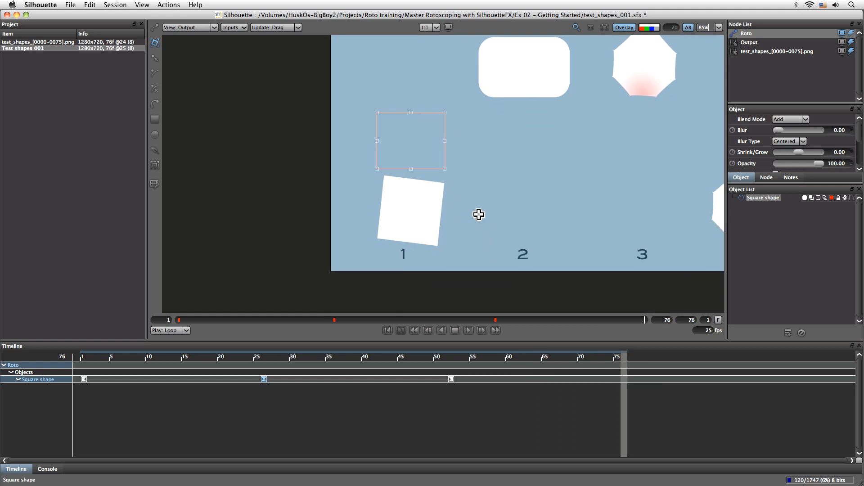
drag(425, 174, 426, 246)
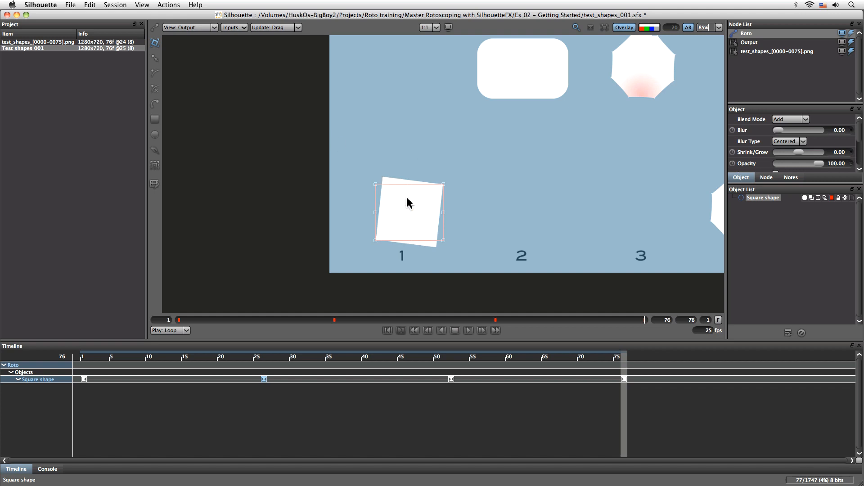
Corner-pin the Square shape's four corners onto the rotated white rectangle's corners at frame 76 with the Transform tool.
click(154, 59)
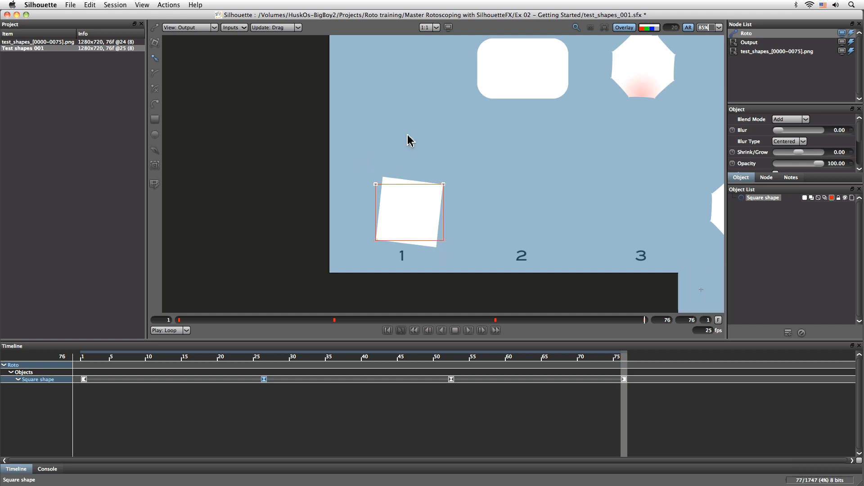
click(154, 43)
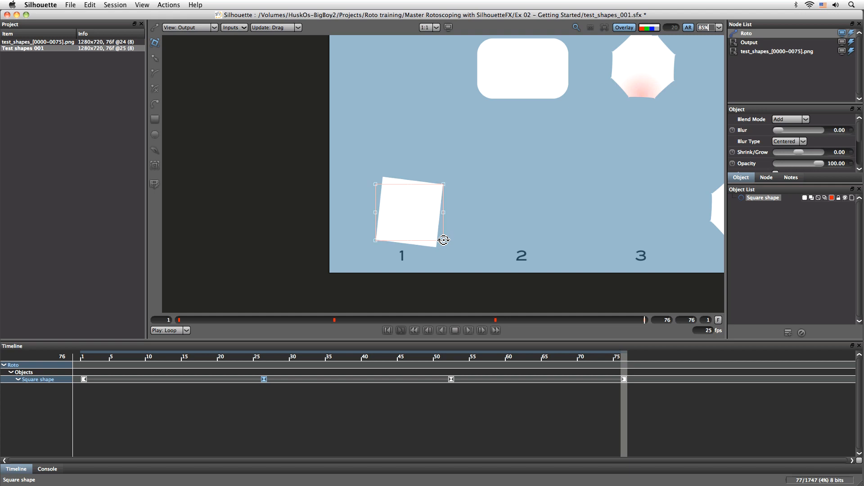
mouse_move(443, 240)
mouse_down()
mouse_move(440, 249)
mouse_move(399, 251)
mouse_move(439, 239)
mouse_move(428, 246)
mouse_move(435, 246)
mouse_up()
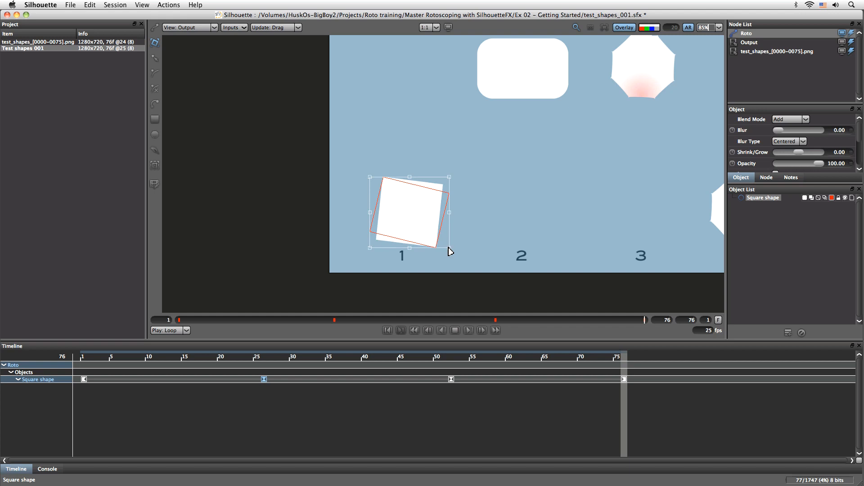
drag(449, 178, 440, 164)
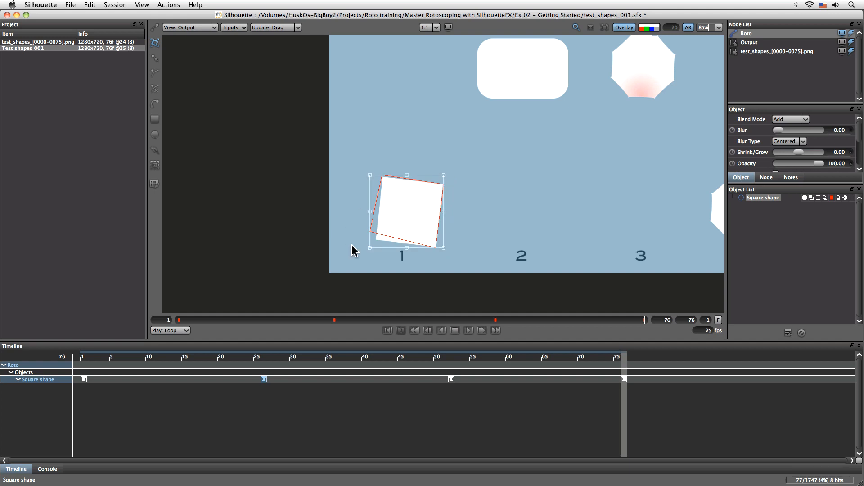
mouse_move(369, 248)
mouse_down()
mouse_move(383, 254)
mouse_move(378, 259)
mouse_up()
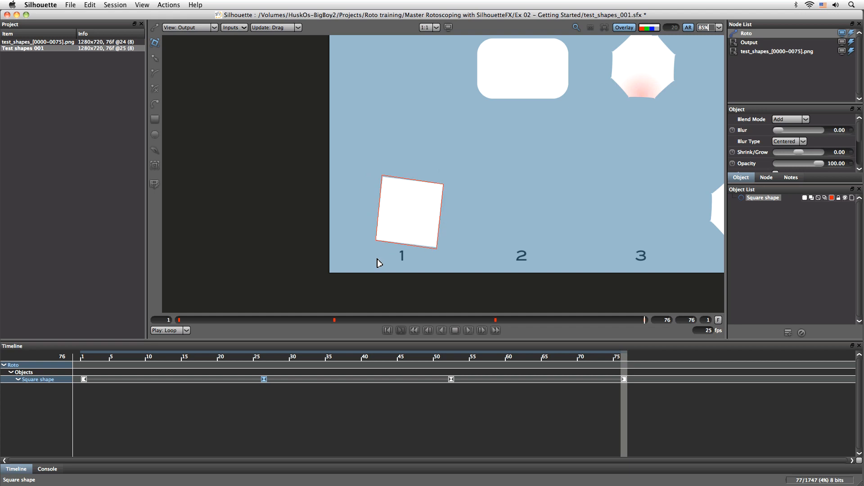
drag(442, 248, 444, 247)
drag(377, 180, 377, 182)
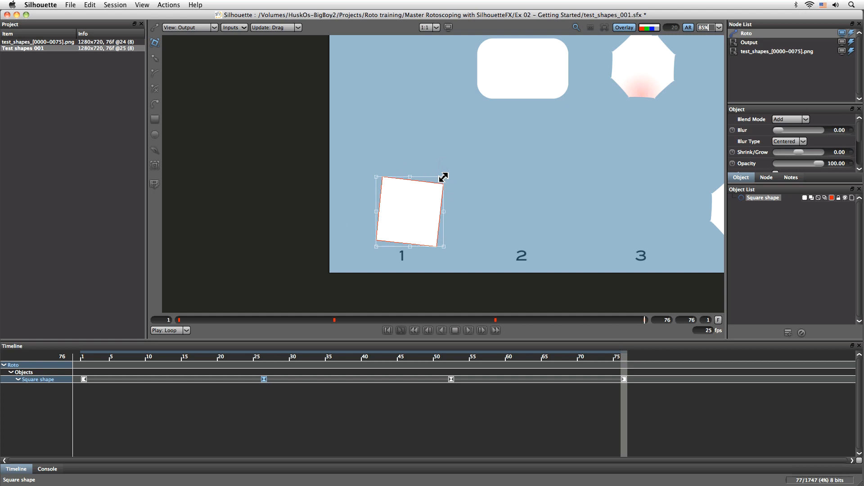
Return to frame 52, view the image's individual color channels there, and restore the full-color view.
drag(620, 357, 451, 362)
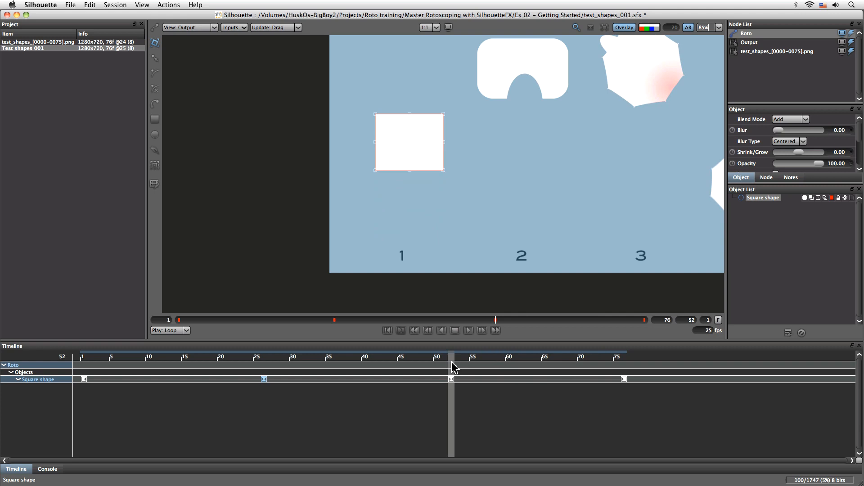
scroll(465, 256, up, 1)
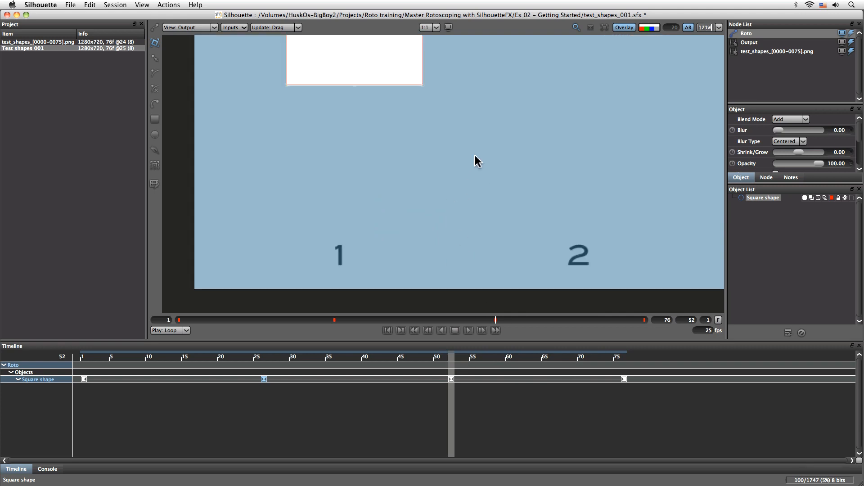
drag(495, 156, 511, 245)
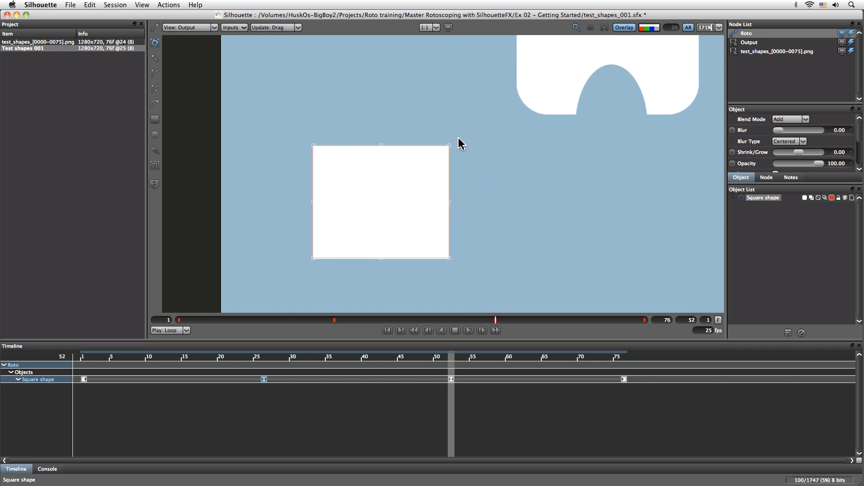
click(644, 29)
click(649, 33)
click(650, 31)
click(644, 38)
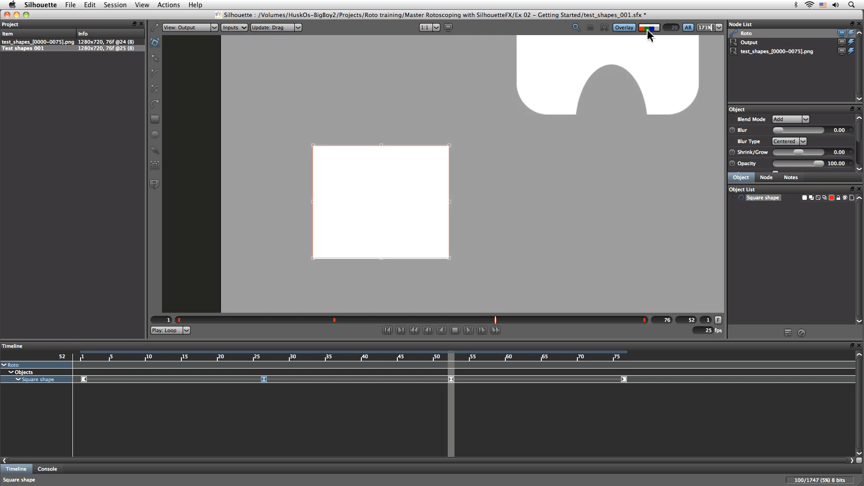
click(650, 36)
click(655, 38)
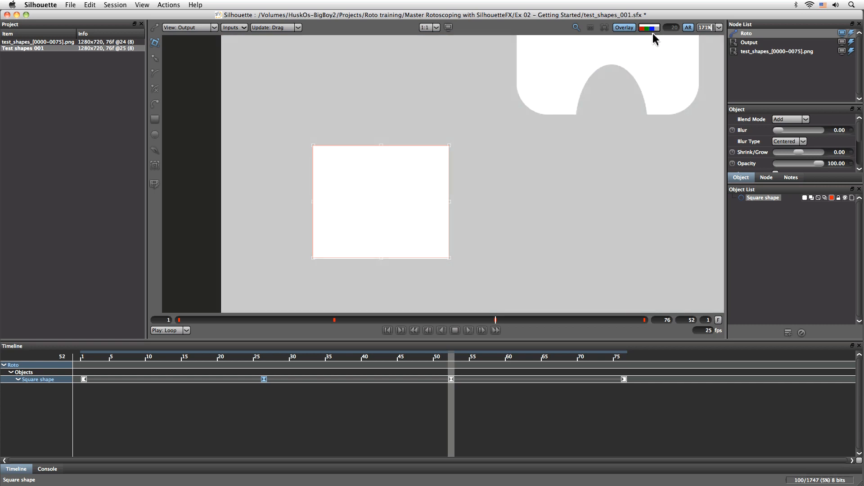
click(648, 29)
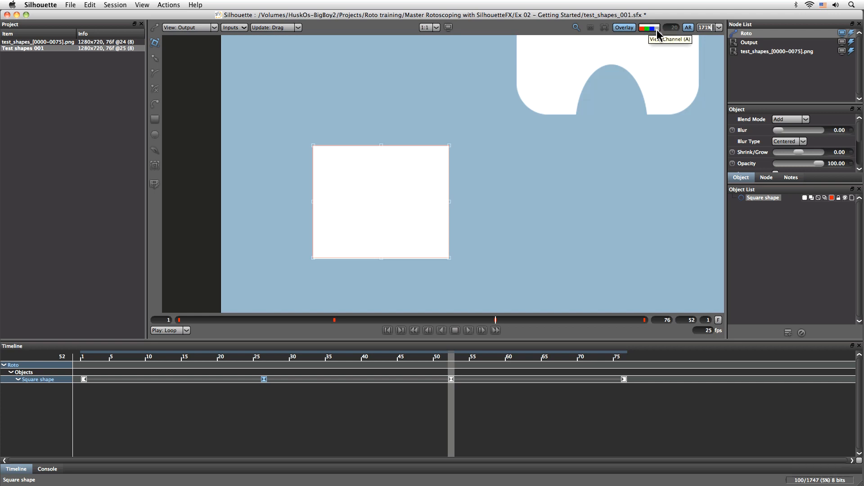
Cycle the viewer through the alpha overlay and the black-and-white alpha matte, and return to the normal image.
click(657, 30)
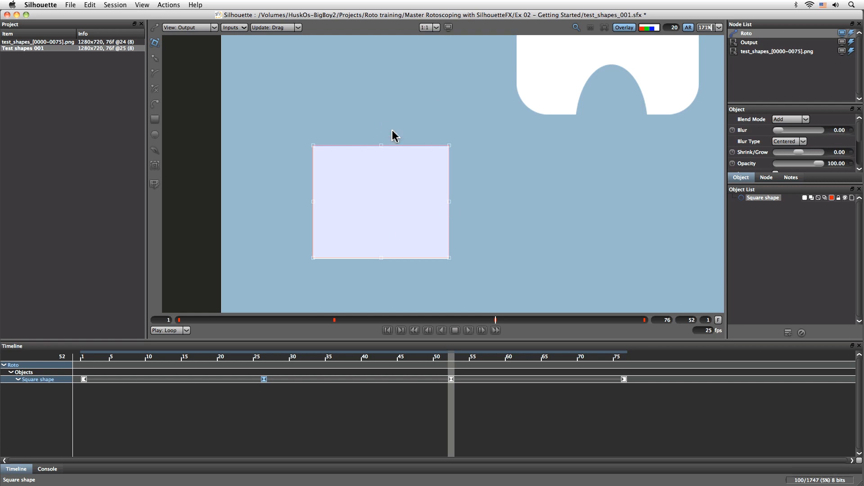
click(657, 29)
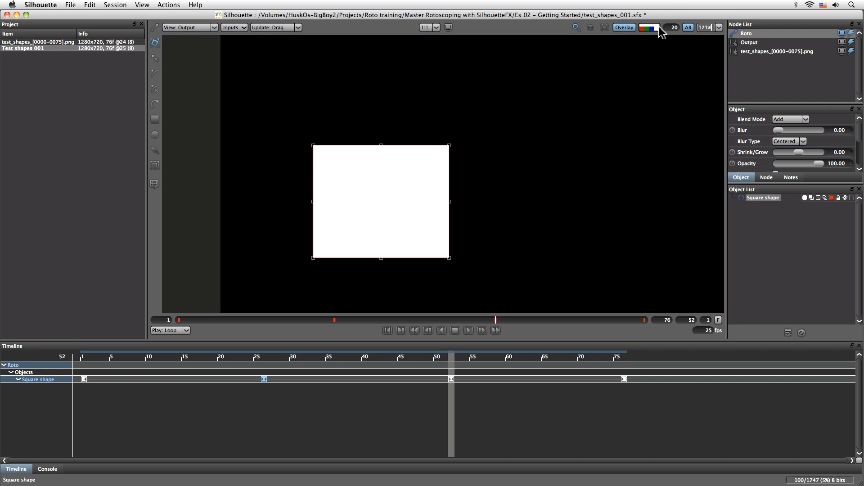
click(658, 29)
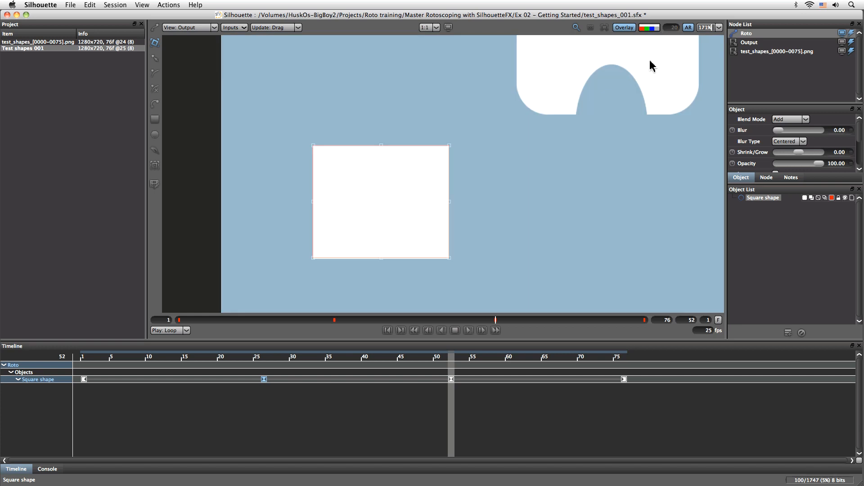
Display the alpha channel overlaid on the image and set the overlay opacity to 80.
click(657, 31)
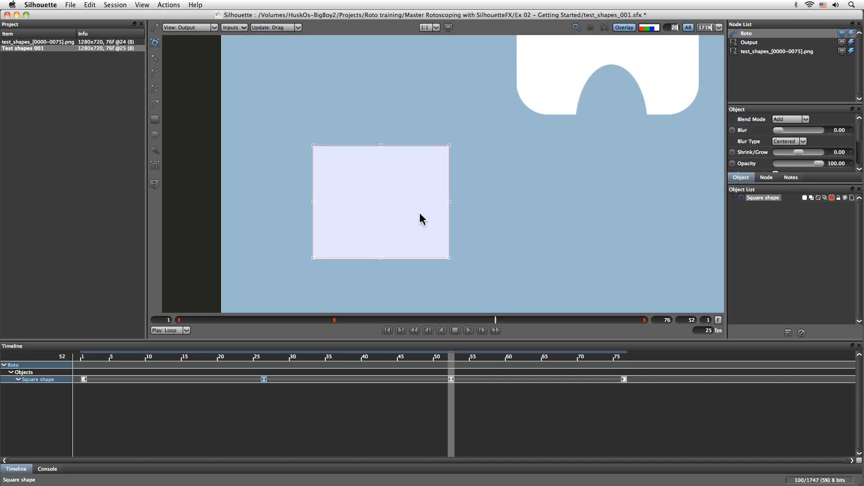
text(80)
key(Return)
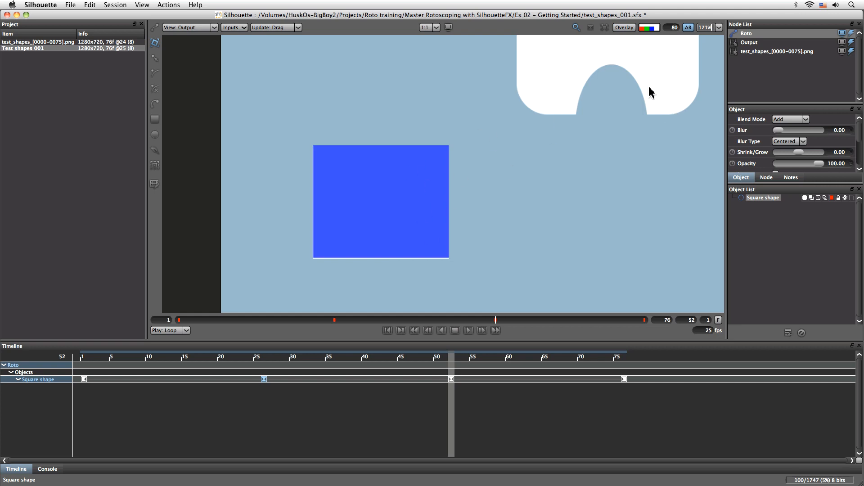
Set the alpha overlay opacity to 20 and turn the shape outline overlay back on.
key(Delete)
key(super+z)
key(Return)
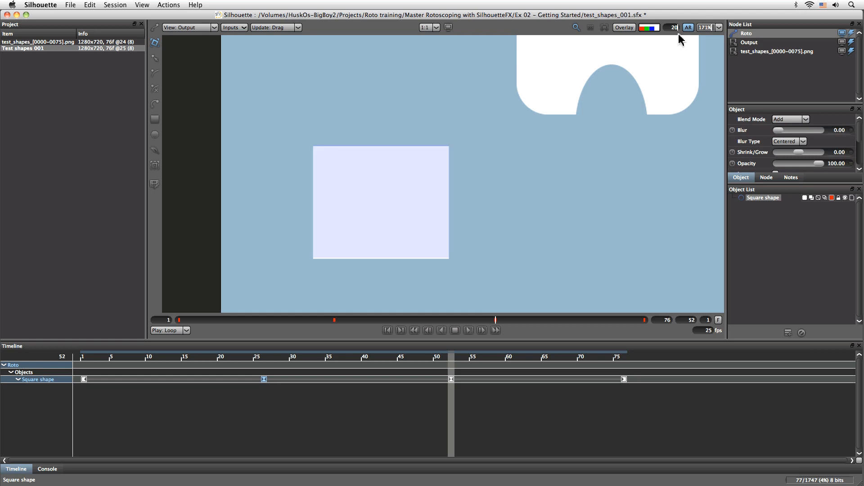
click(625, 27)
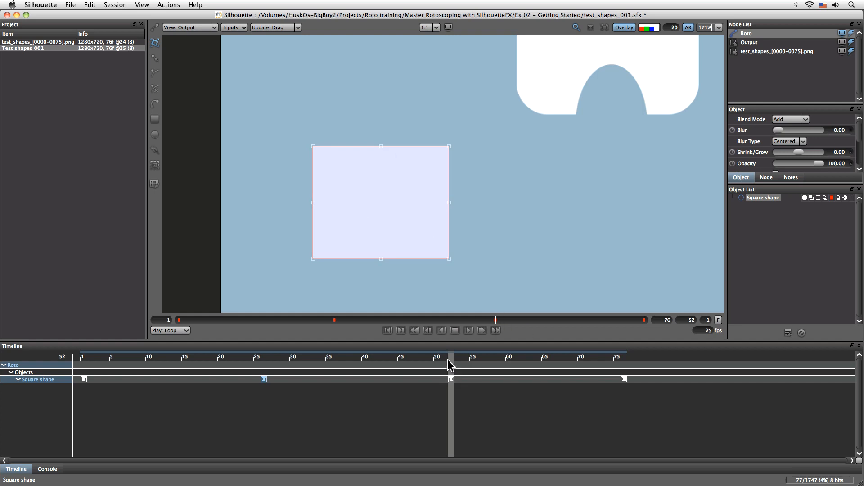
Go to frame 76 and adjust the corners of the square shape to fit the tilted shape above number 1.
mouse_move(453, 360)
mouse_down()
mouse_move(621, 358)
mouse_move(451, 370)
mouse_up()
drag(556, 246, 560, 142)
drag(452, 359, 624, 372)
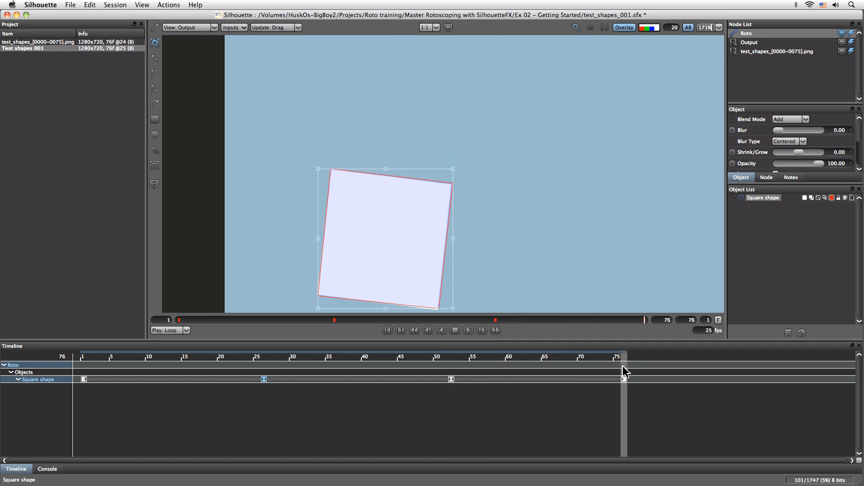
drag(545, 277, 576, 203)
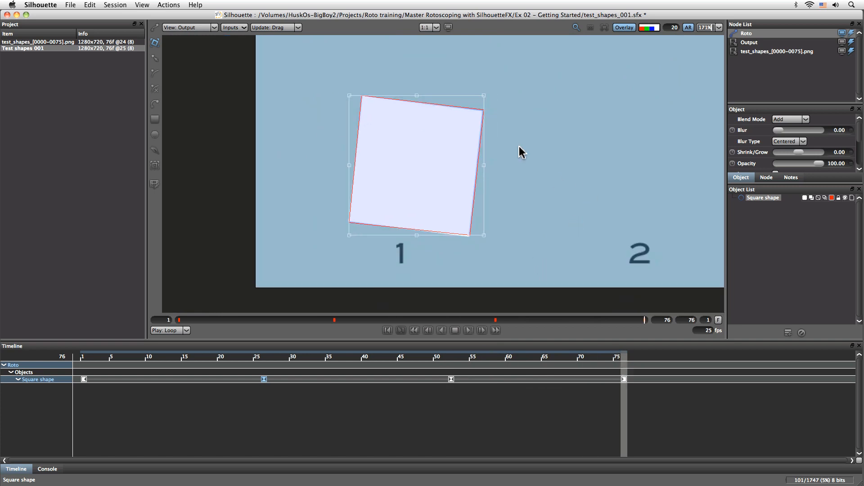
click(485, 99)
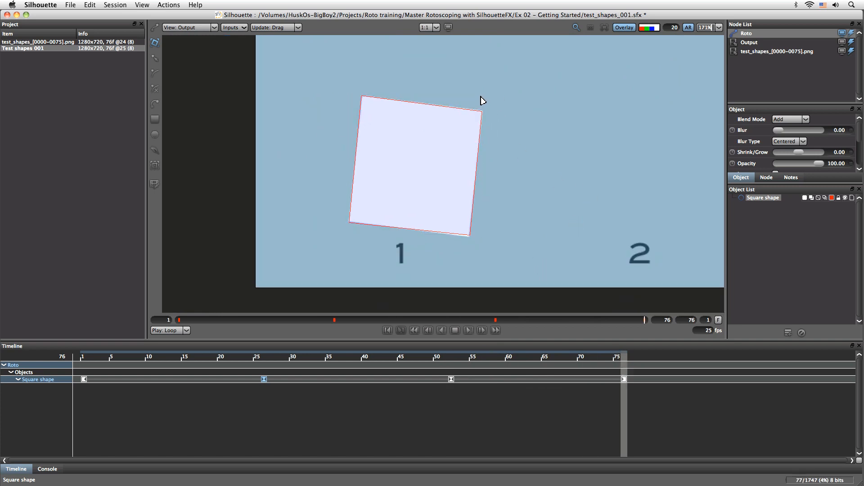
drag(482, 96, 482, 96)
click(484, 239)
drag(482, 237, 482, 237)
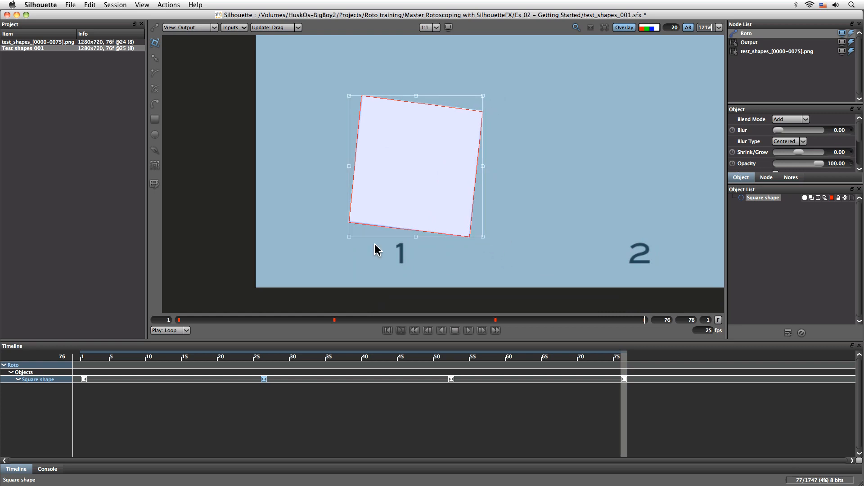
drag(348, 236, 350, 240)
drag(484, 98, 484, 96)
Keyframe the square shape at frame 63 by moving its four corners onto the corners of the skewed white shape.
drag(623, 359, 522, 365)
drag(547, 203, 536, 270)
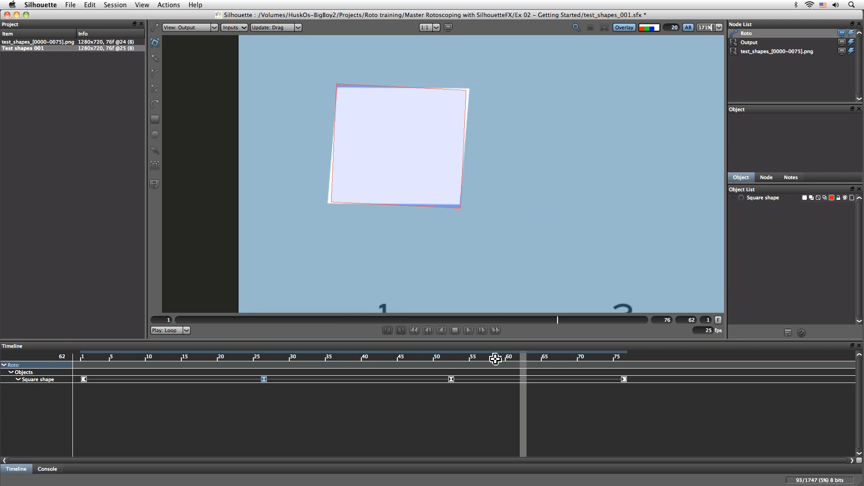
drag(457, 357, 531, 371)
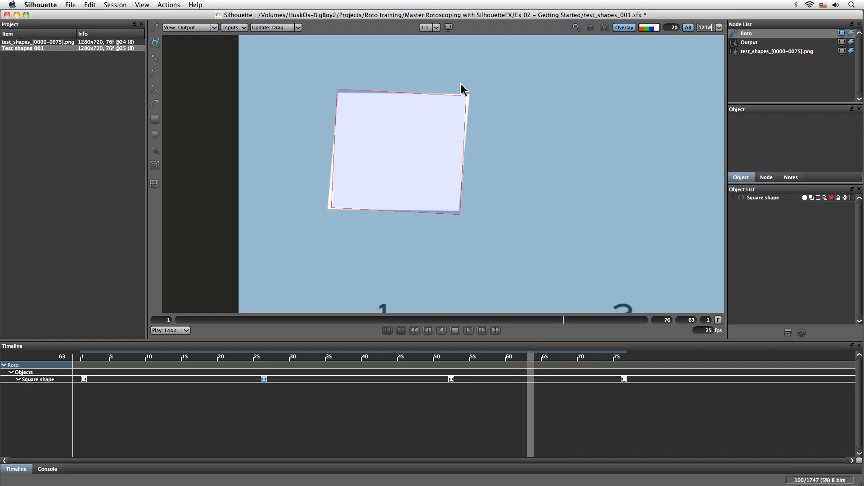
click(460, 104)
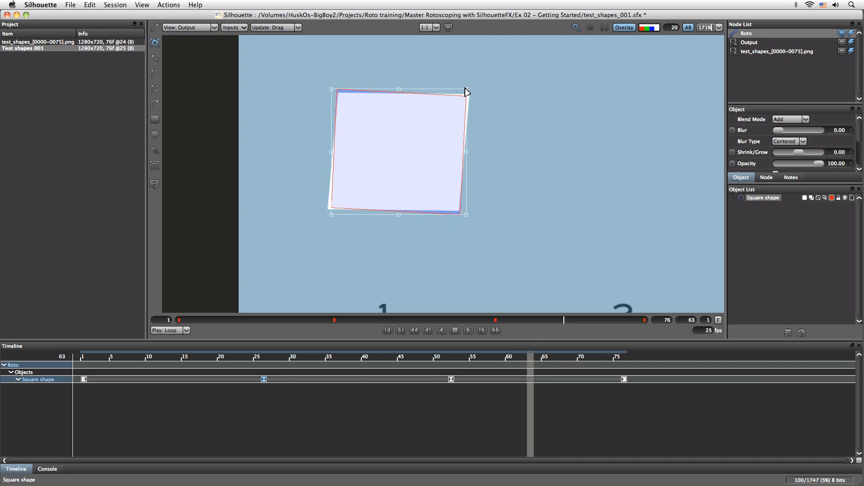
drag(468, 92, 471, 91)
drag(471, 213, 470, 210)
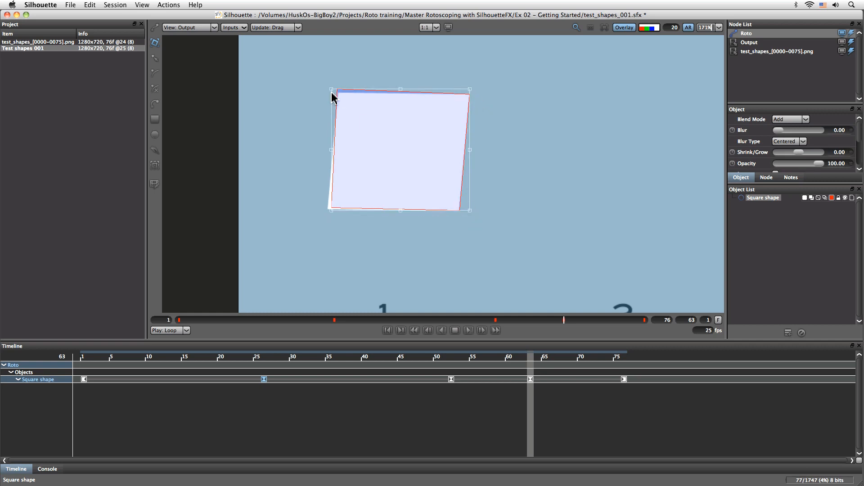
drag(332, 89, 333, 91)
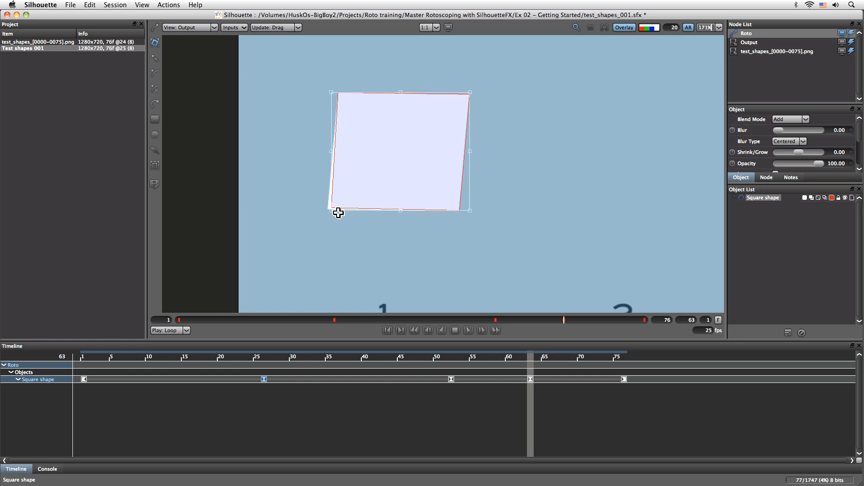
drag(331, 209, 328, 210)
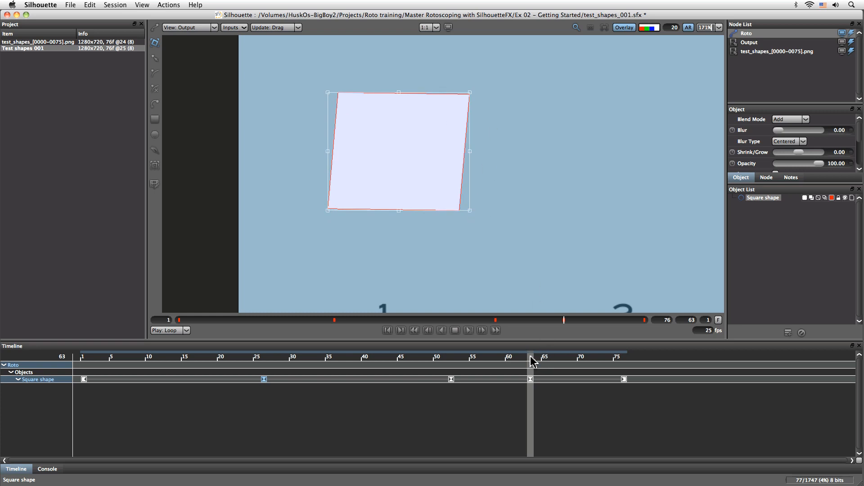
Keyframe the square shape at frame 72 by nudging its corners to align with the tilted white shape.
drag(531, 362, 598, 386)
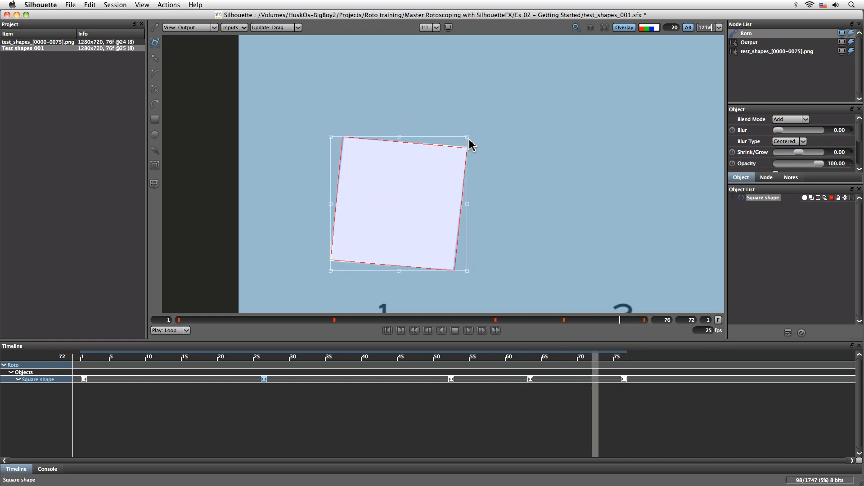
drag(468, 138, 469, 136)
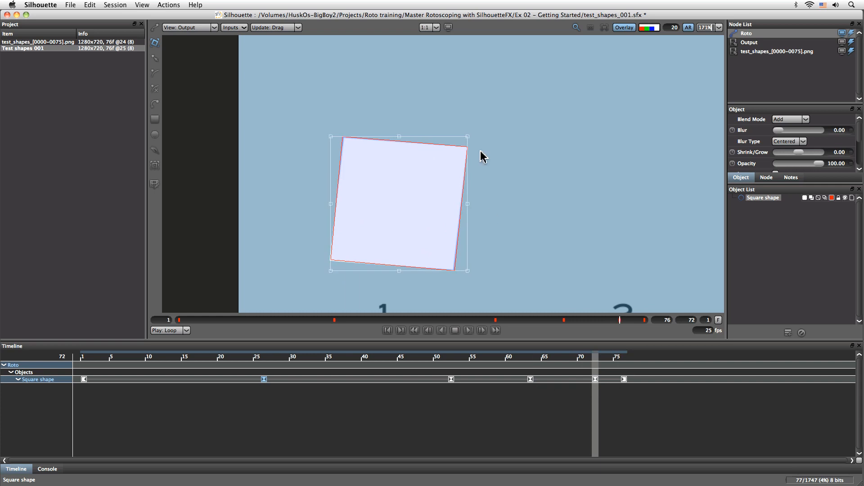
click(467, 274)
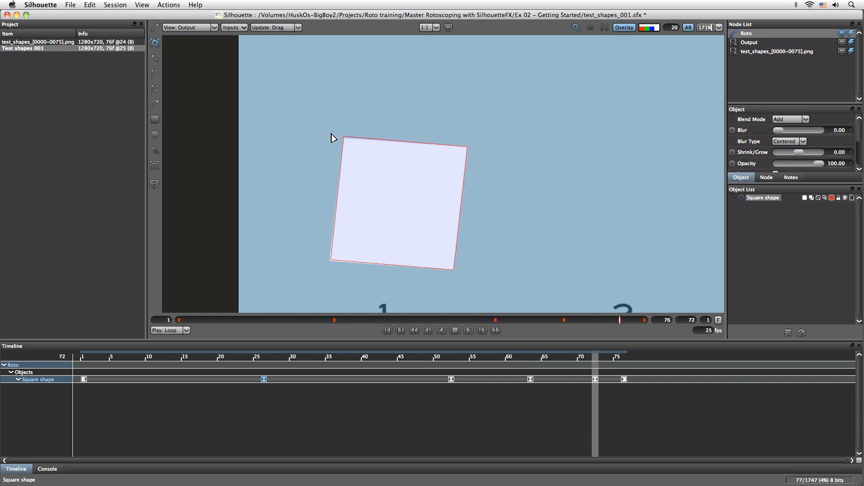
drag(331, 135, 328, 137)
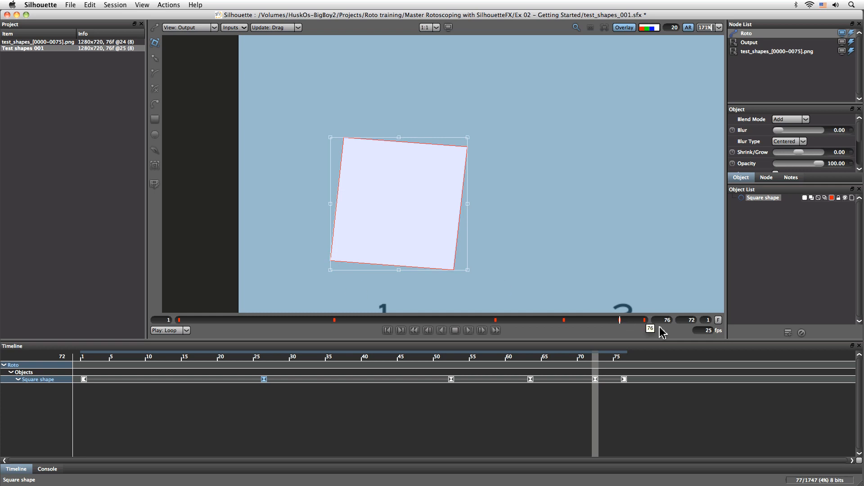
Review the finished square animation during playback in the Foreground, Channels and Composite views, return to the Output view and stop playback.
drag(599, 359, 408, 355)
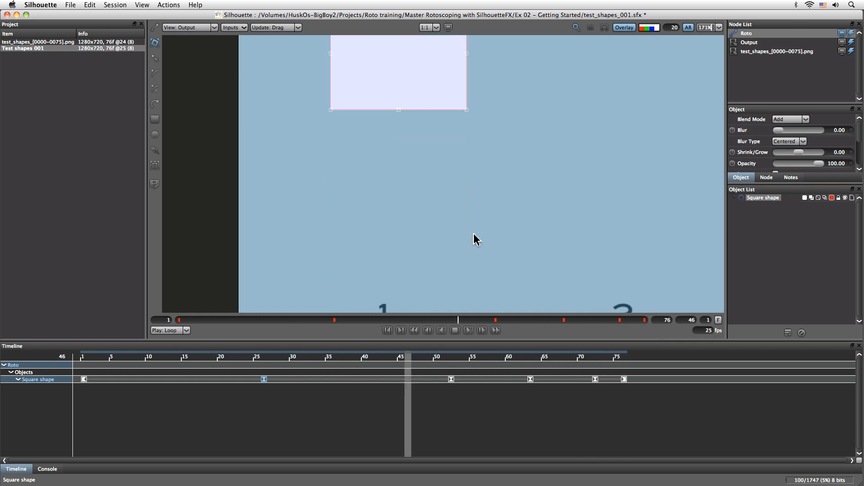
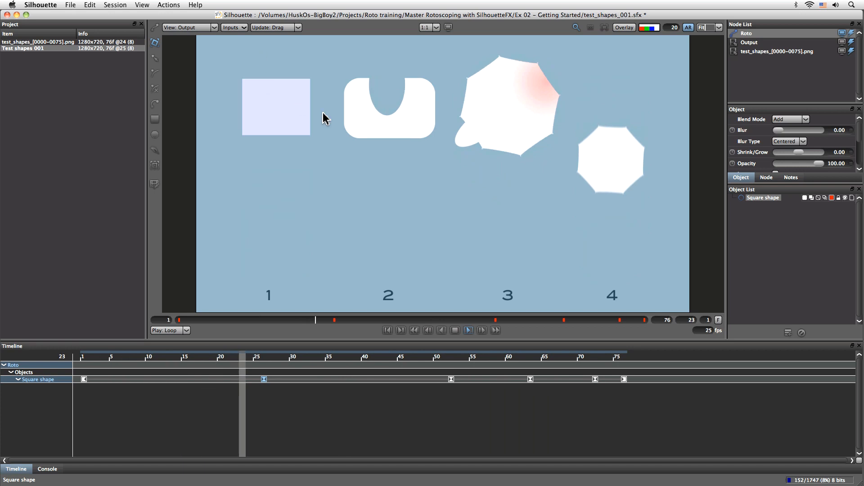
click(190, 27)
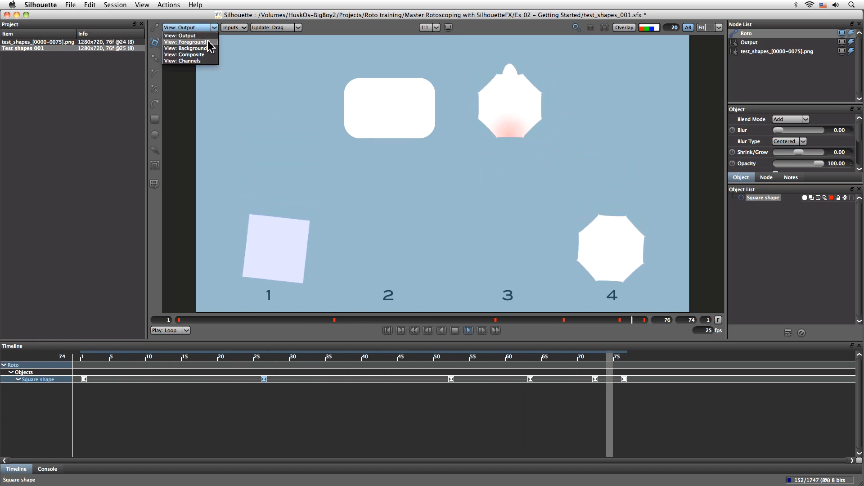
click(198, 45)
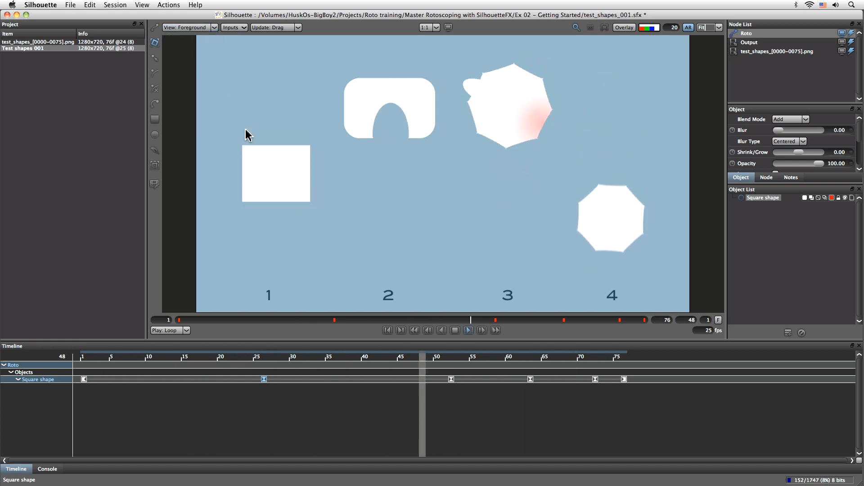
click(214, 30)
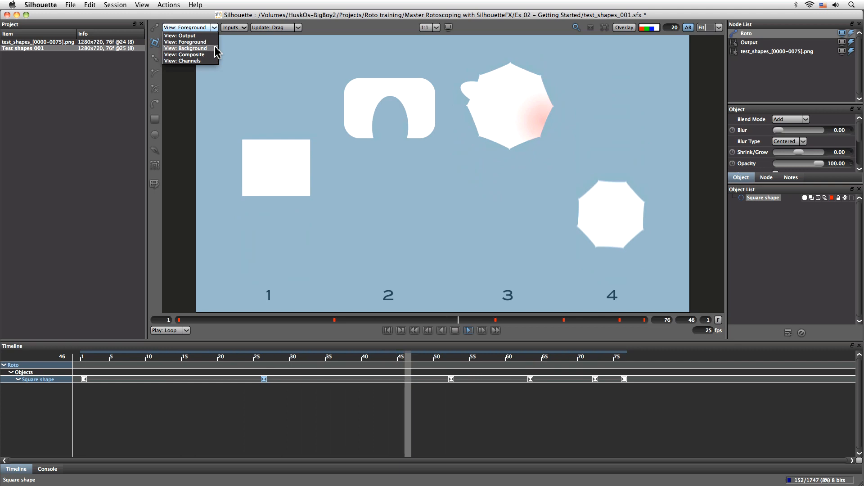
click(215, 61)
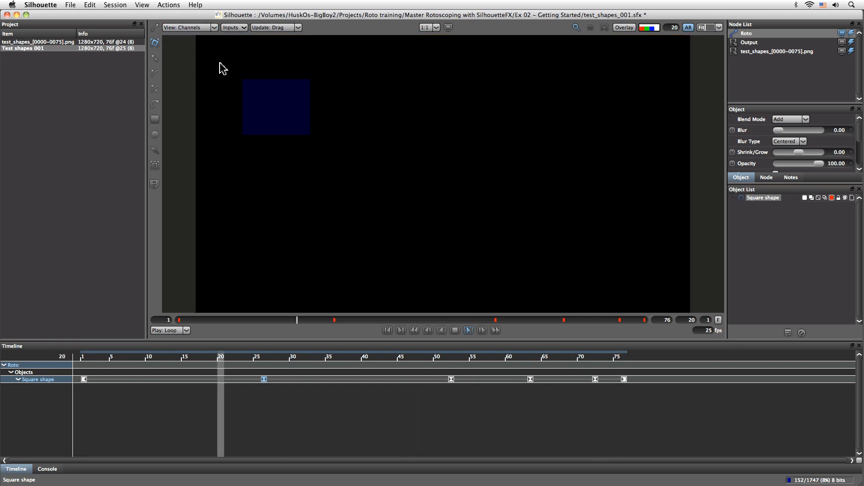
click(214, 28)
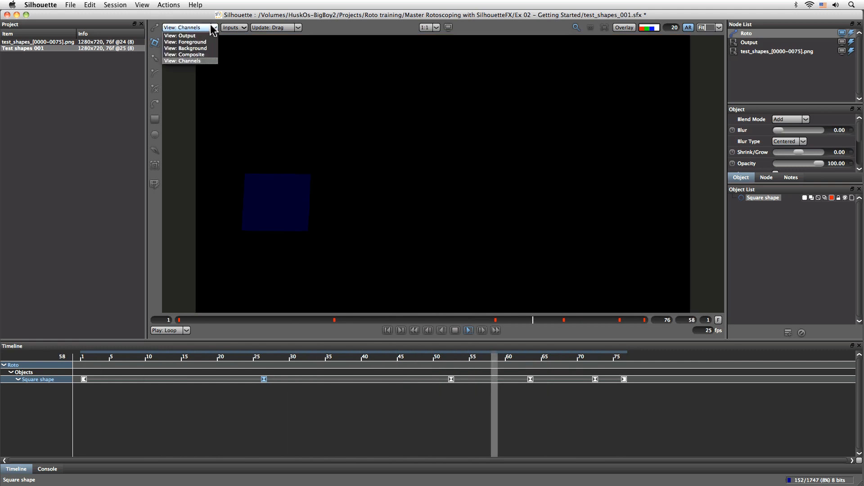
click(212, 54)
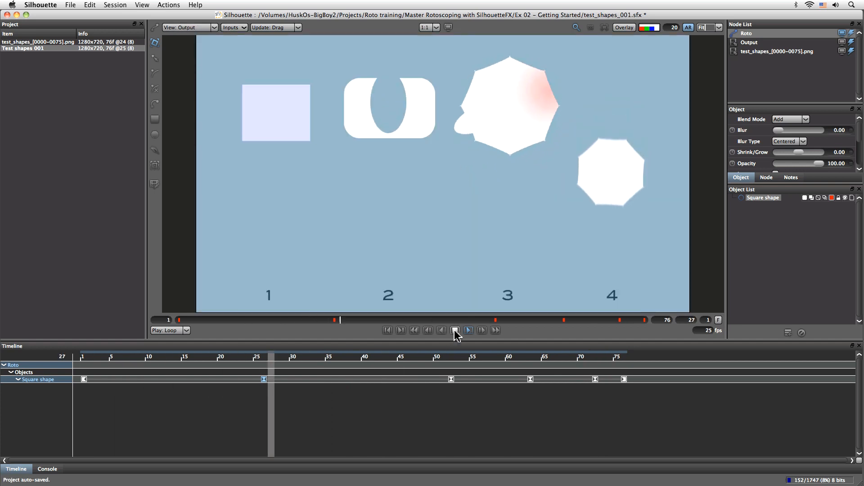
click(455, 332)
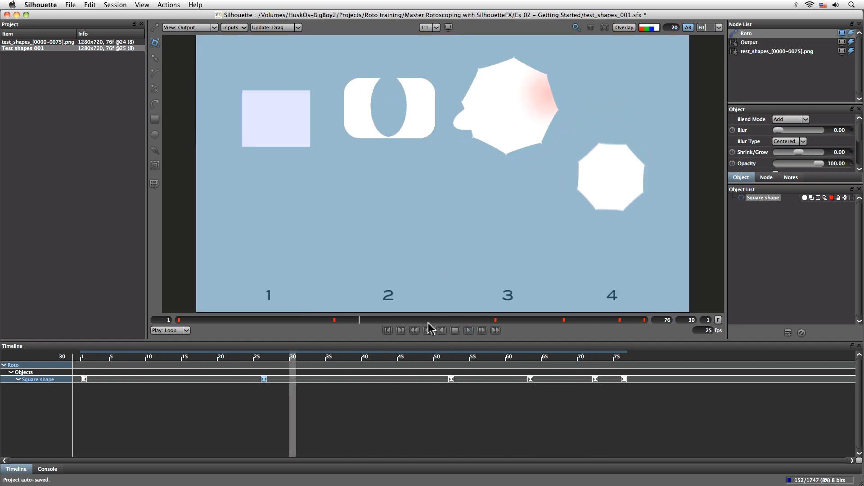
Return to frame 1 and save the project.
drag(295, 363, 58, 335)
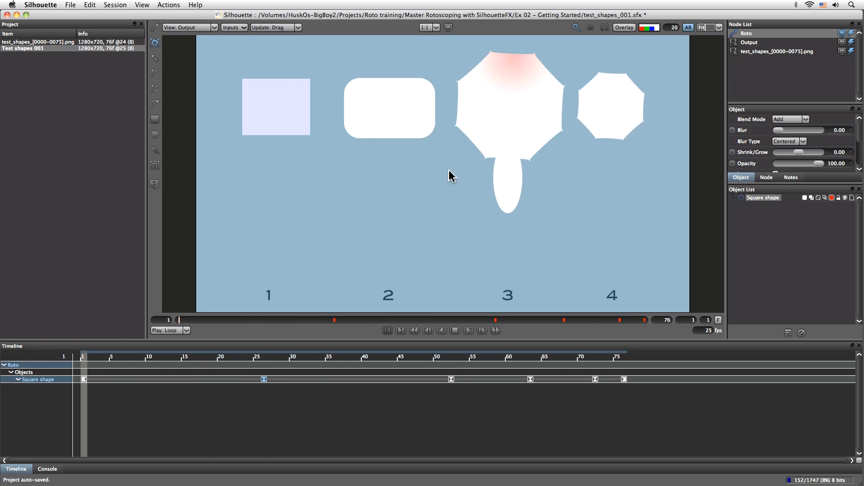
key(super+s)
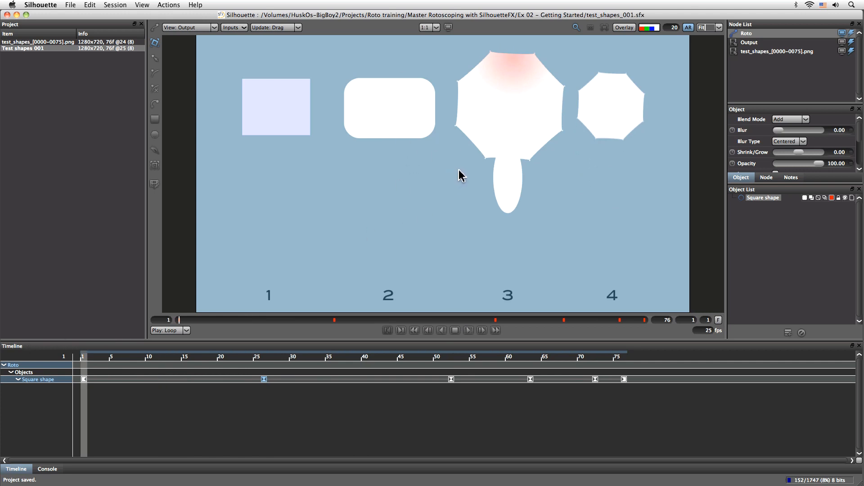
Activate the Bezier tool for the rounded rectangle above number 2 and turn the shape outline overlay back on.
key(i)
drag(370, 228, 451, 203)
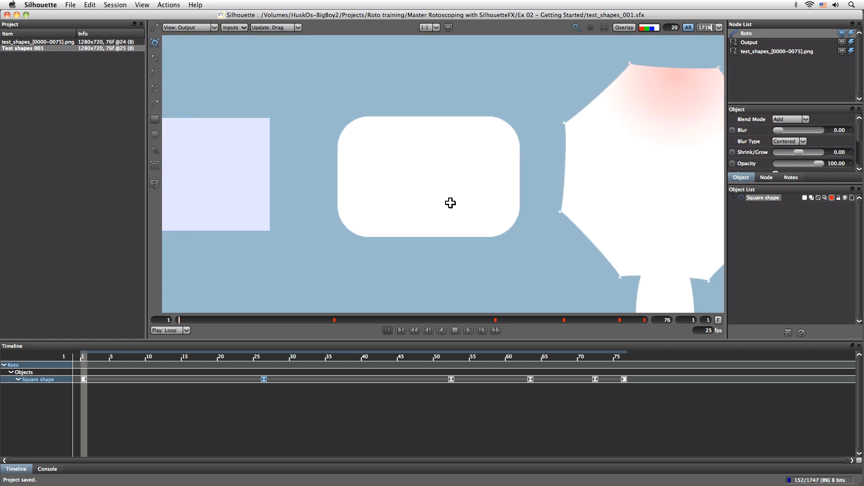
click(155, 106)
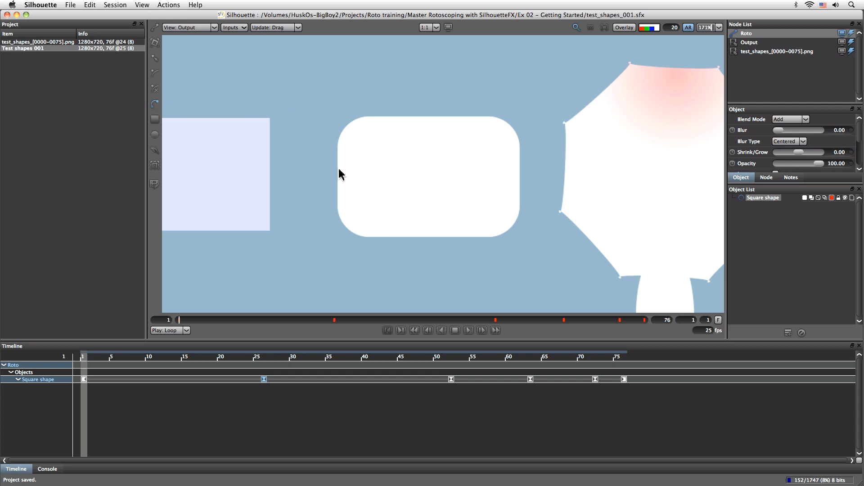
click(624, 27)
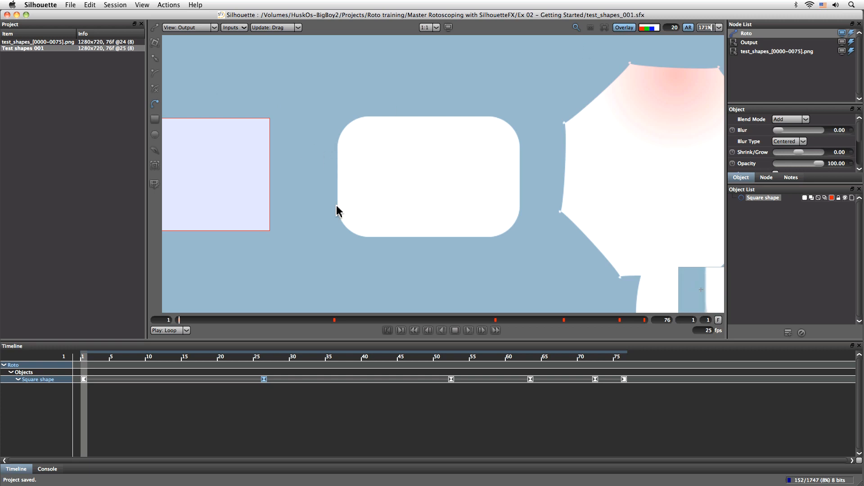
Start a Bezier outline on the rounded rectangle with points along its left edge and around the upper-left corner, undoing the misplaced first point.
drag(338, 210, 340, 201)
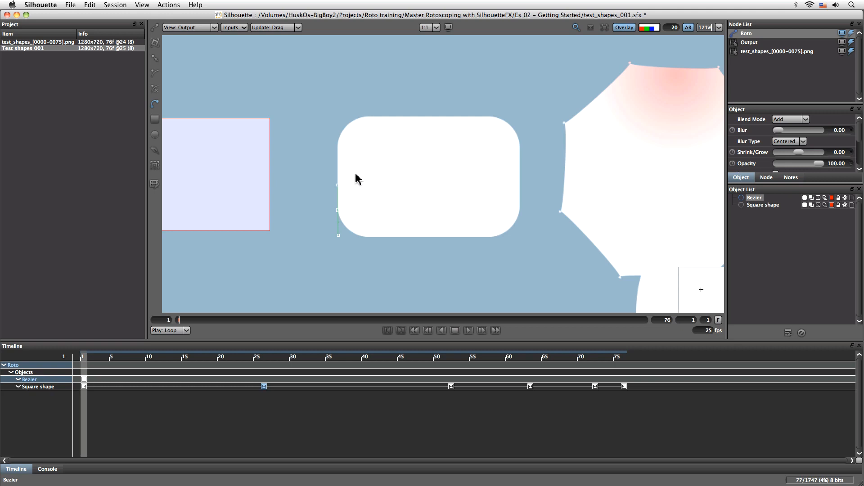
key(super+z)
scroll(363, 196, up, 2)
drag(475, 173, 405, 193)
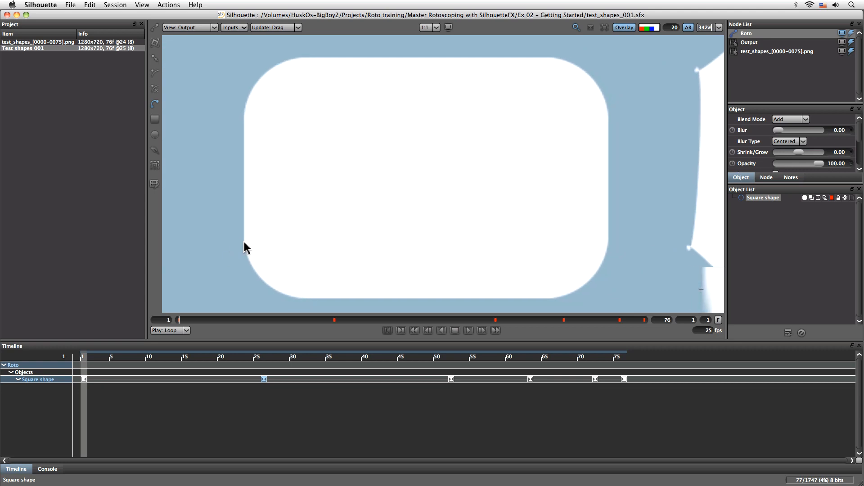
drag(240, 268, 250, 223)
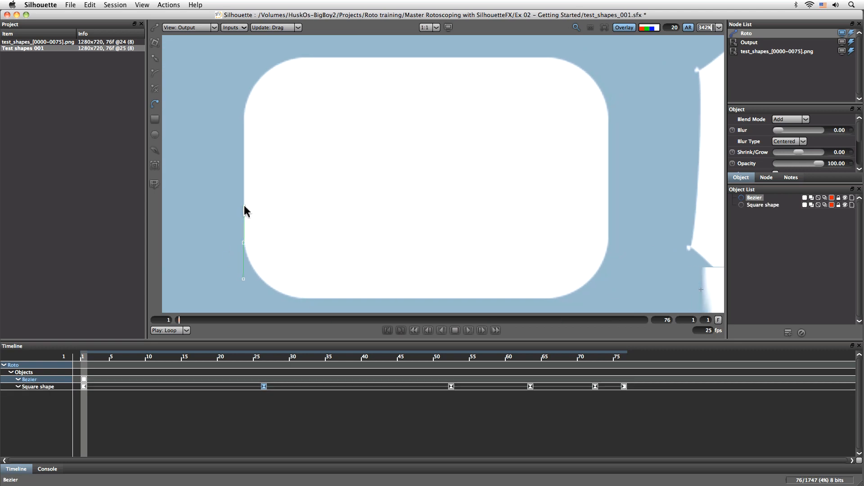
drag(244, 205, 244, 205)
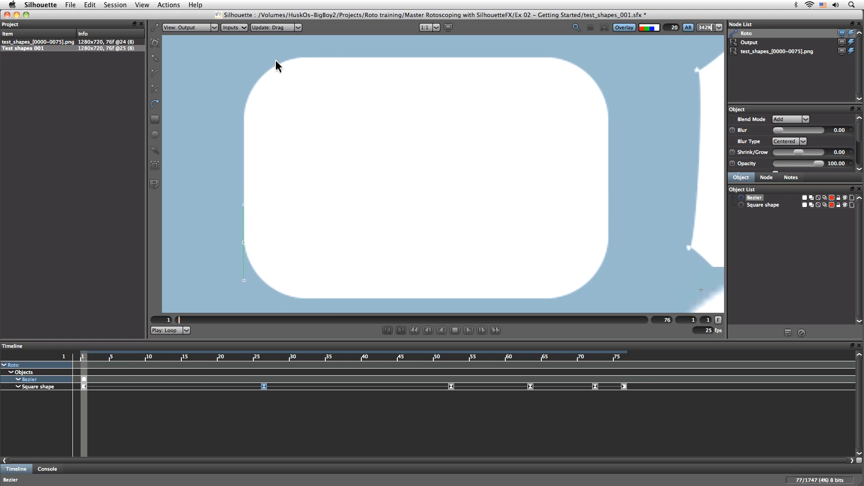
drag(244, 113, 245, 96)
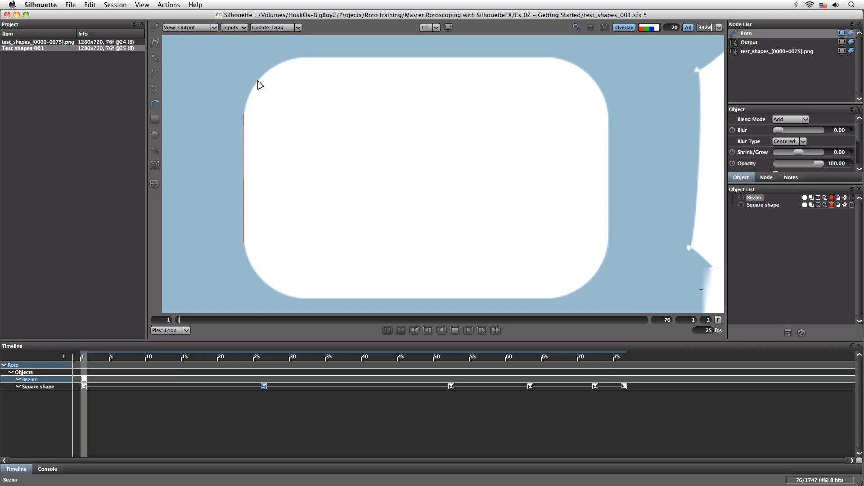
drag(258, 81, 258, 82)
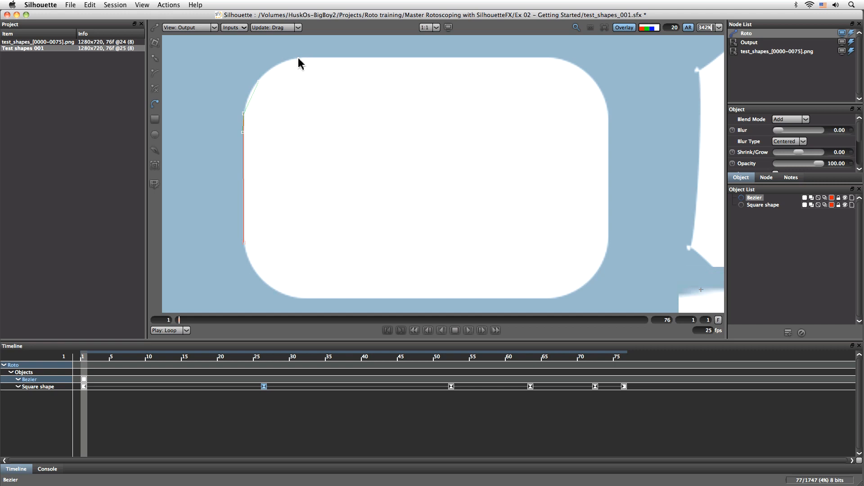
click(301, 57)
drag(304, 60, 339, 53)
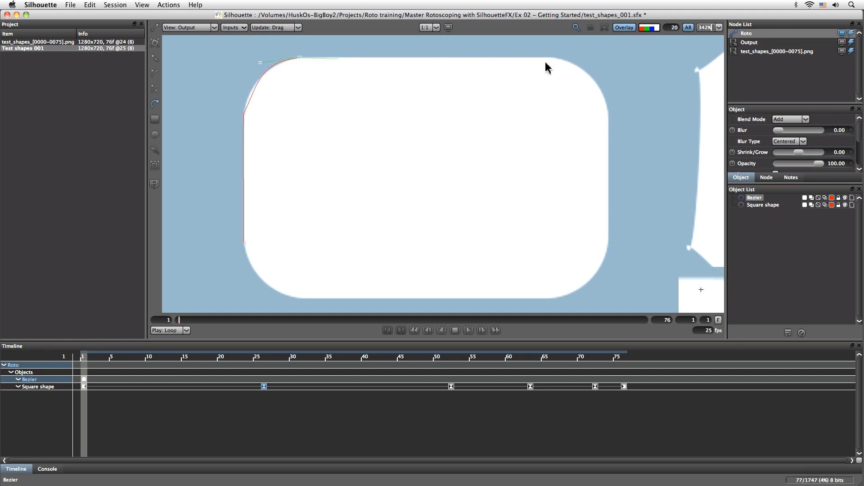
Continue the Bezier outline around the top, right and bottom edges of the rounded rectangle and close it at the starting point.
drag(547, 58, 555, 60)
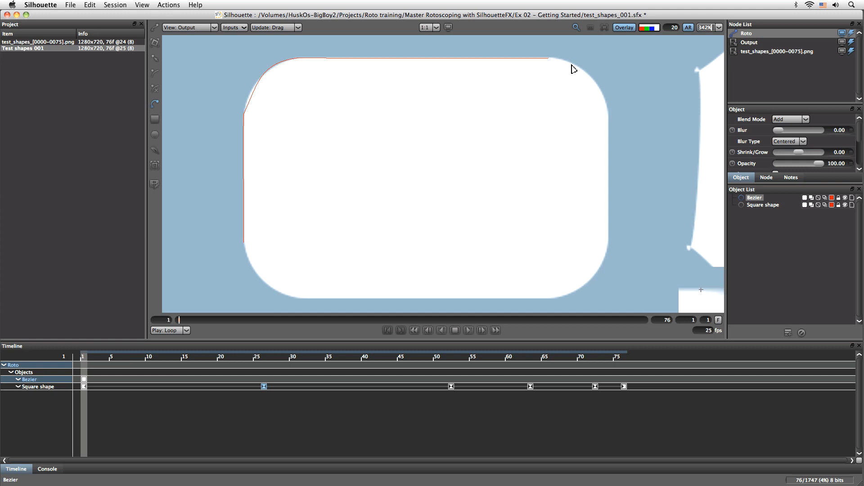
drag(608, 112, 615, 155)
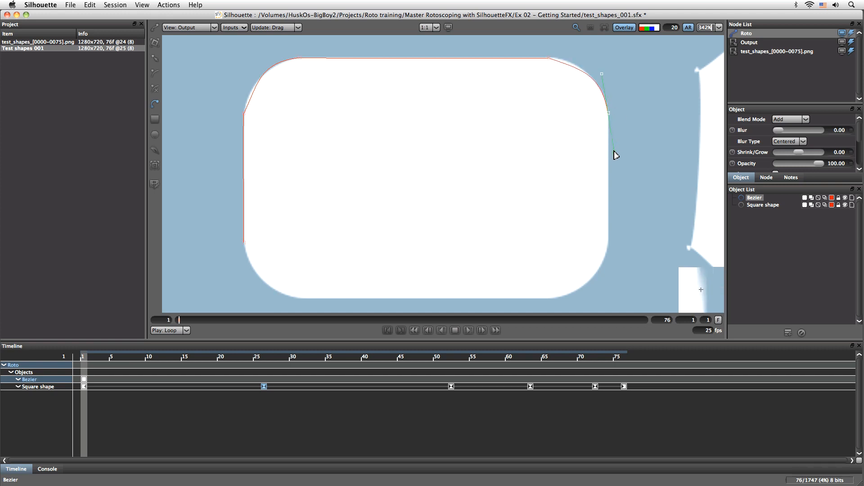
click(608, 243)
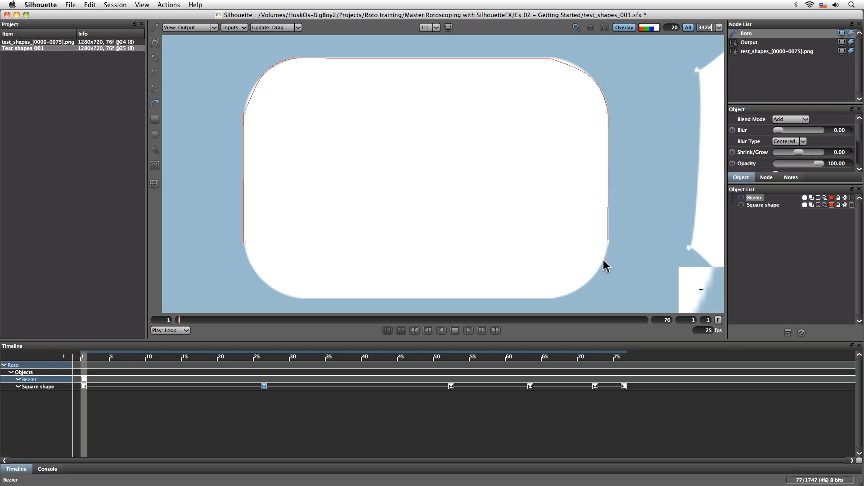
drag(560, 298, 525, 306)
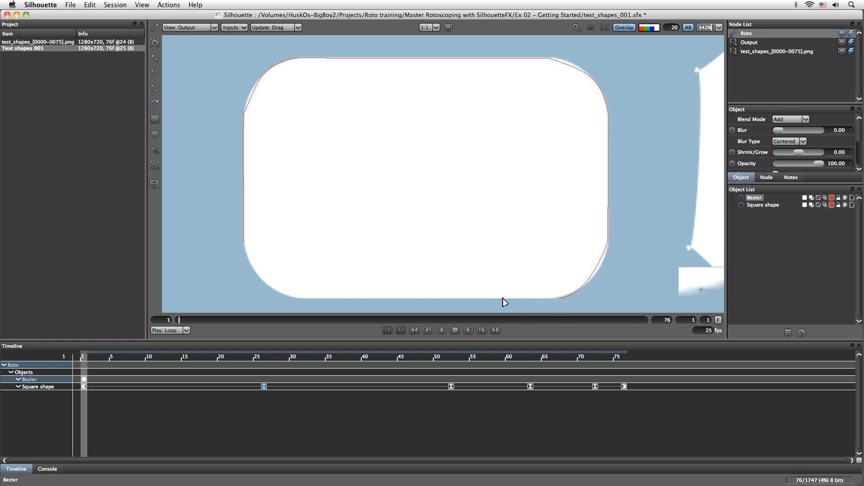
click(299, 298)
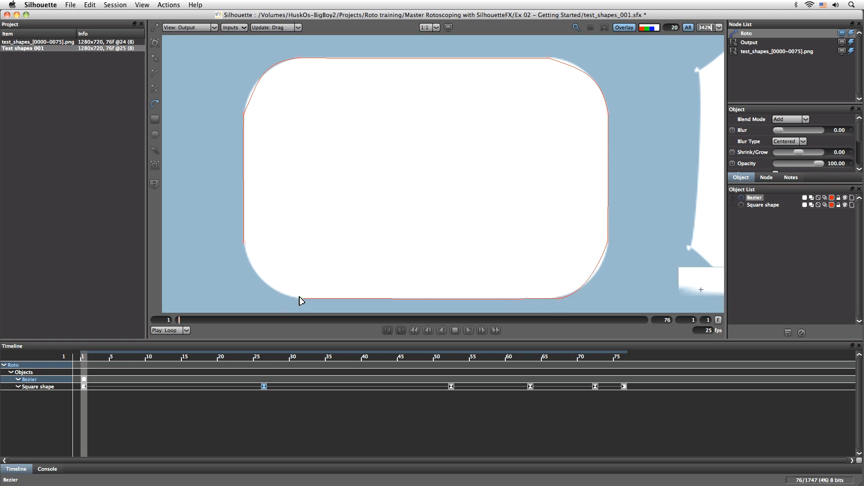
click(244, 243)
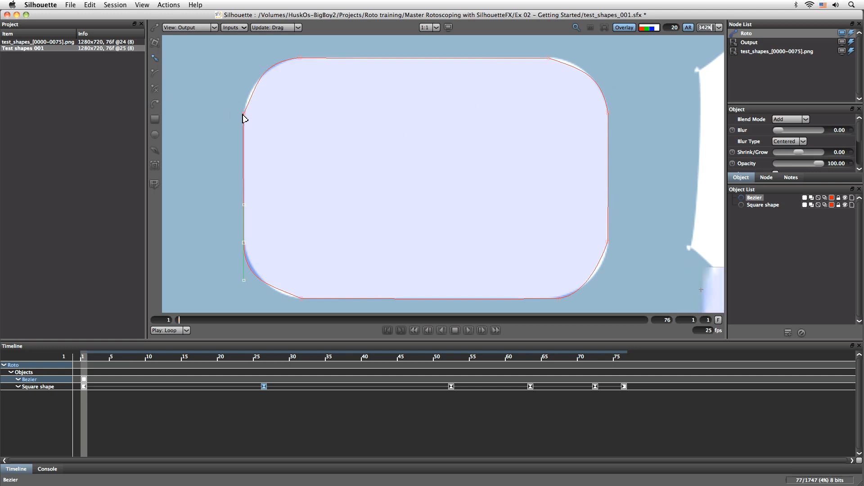
Change the selected point color to black in the Shape preferences.
mouse_move(259, 86)
mouse_down()
mouse_move(246, 94)
mouse_move(252, 89)
mouse_up()
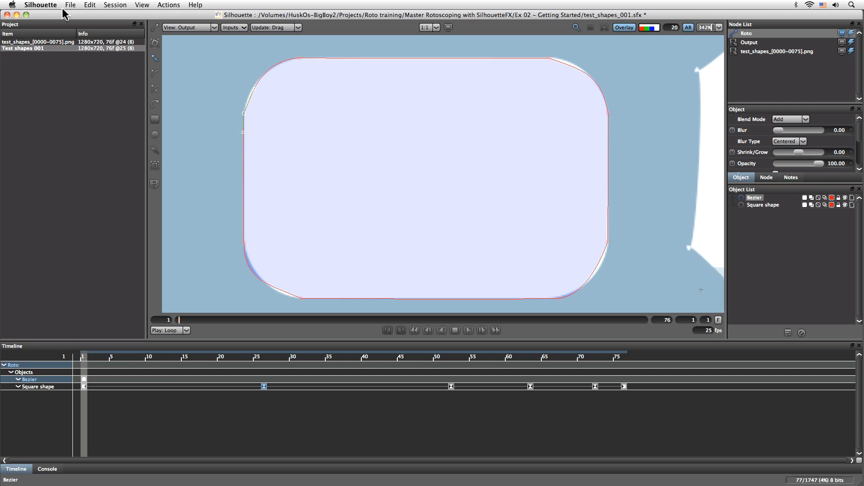
click(45, 5)
click(57, 28)
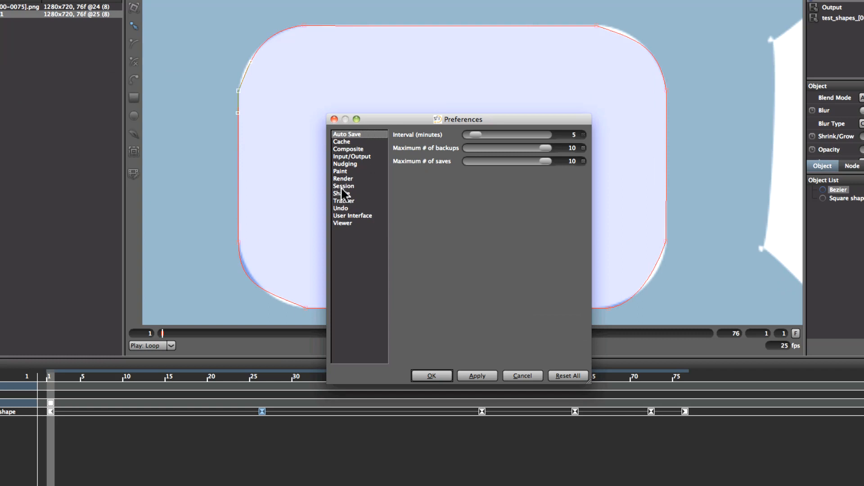
click(350, 194)
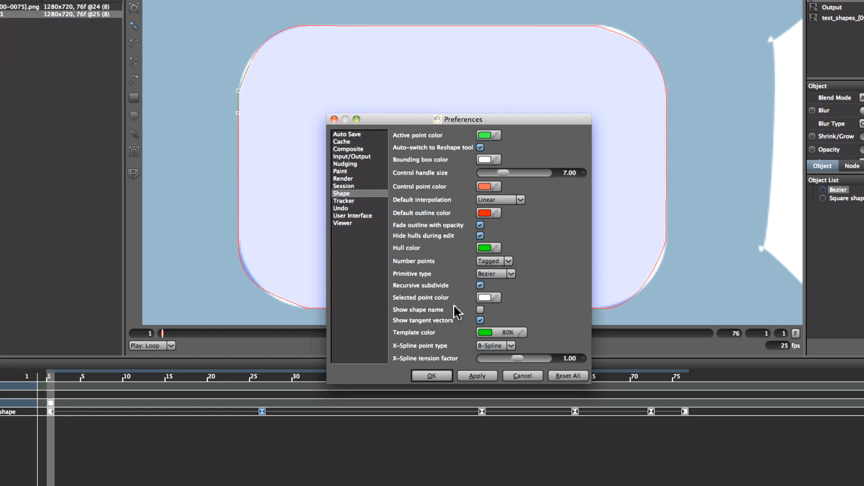
click(494, 298)
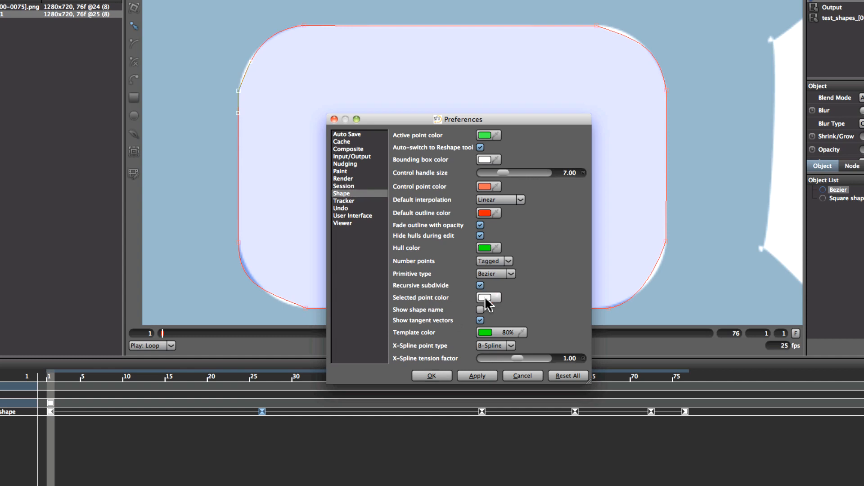
click(485, 298)
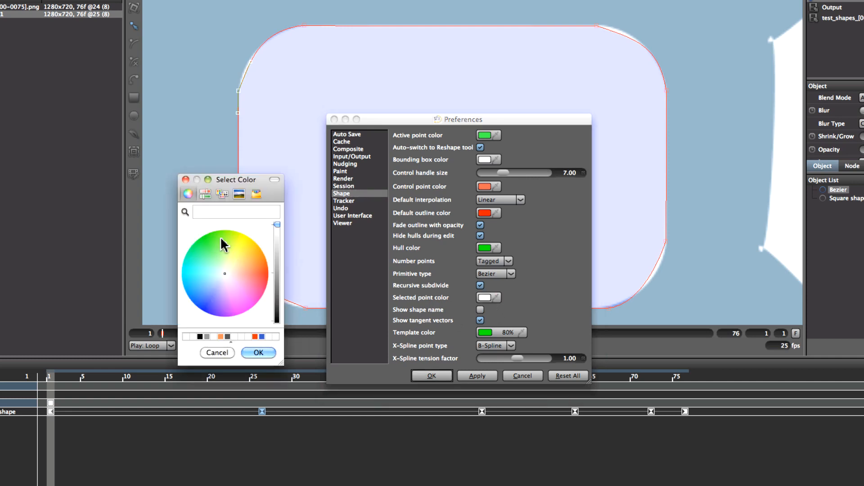
drag(276, 297, 276, 318)
click(270, 352)
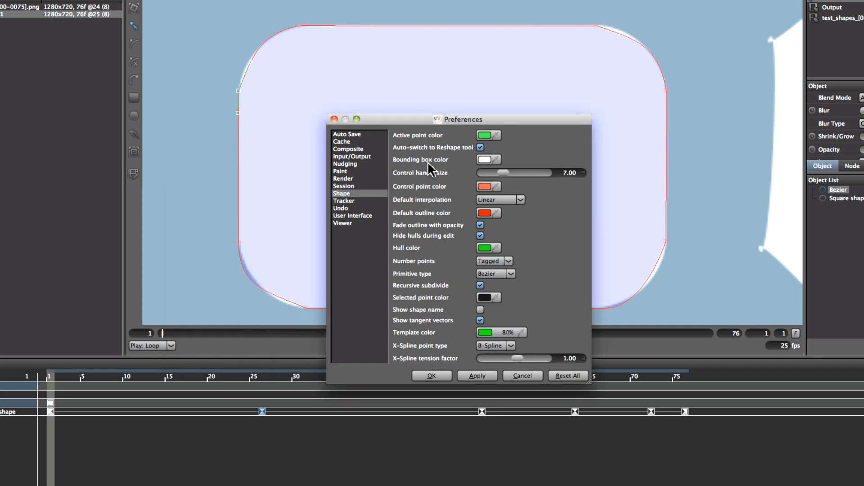
Set the bounding box color to dark green, then apply and accept the preferences.
click(485, 159)
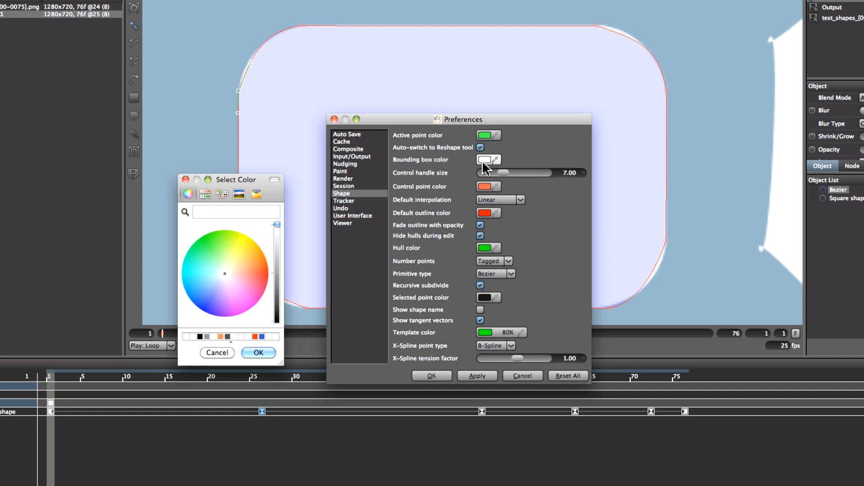
click(202, 244)
drag(277, 270, 277, 273)
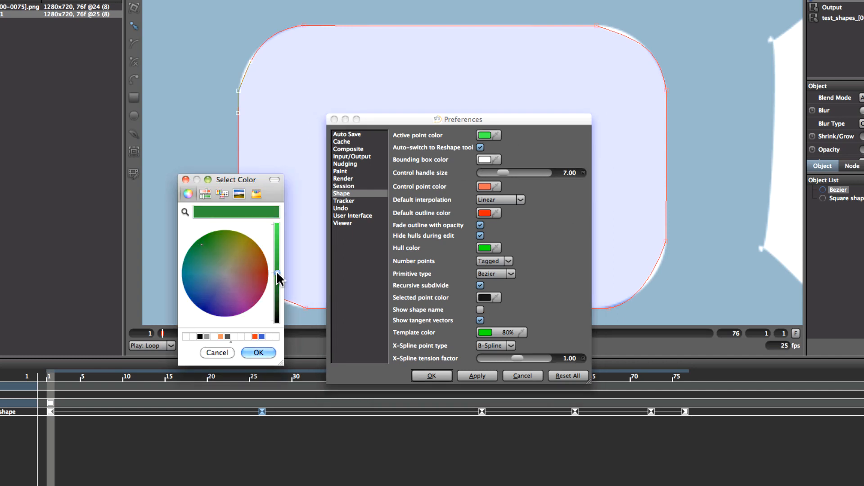
click(263, 353)
click(478, 376)
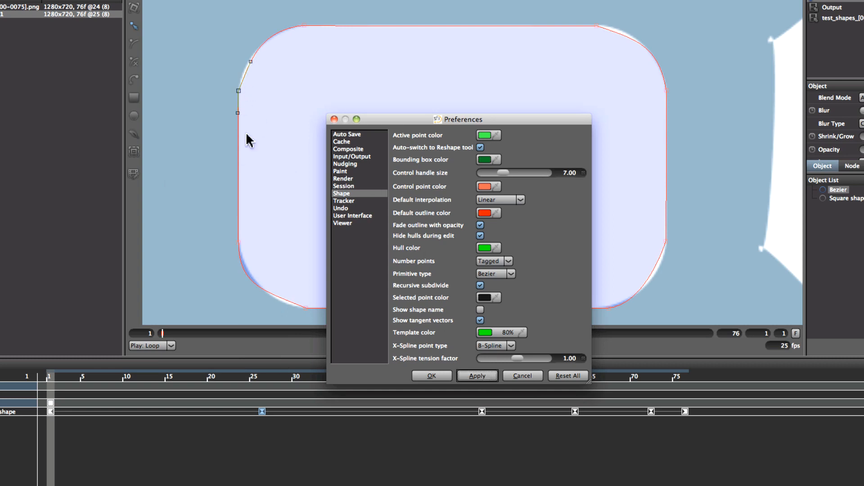
click(432, 376)
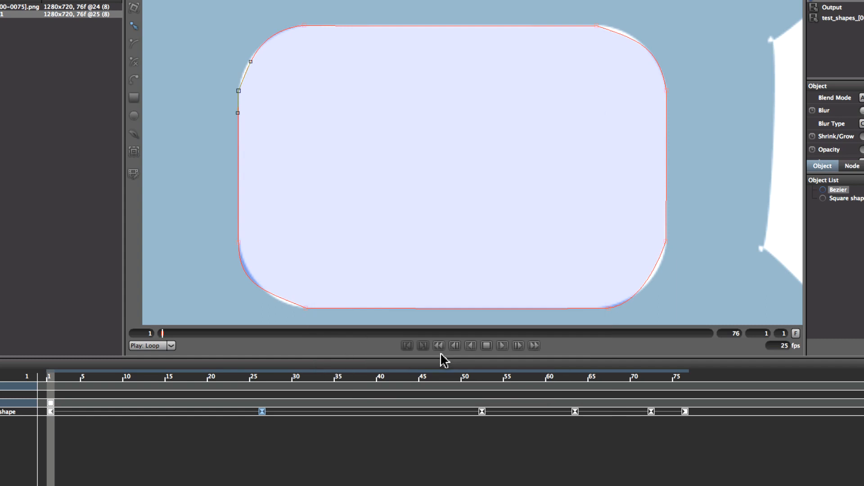
Adjust the tangent handles at the upper-left corner of the Bezier shape so the curve follows the white rounded corner.
drag(251, 61, 232, 59)
drag(230, 59, 252, 65)
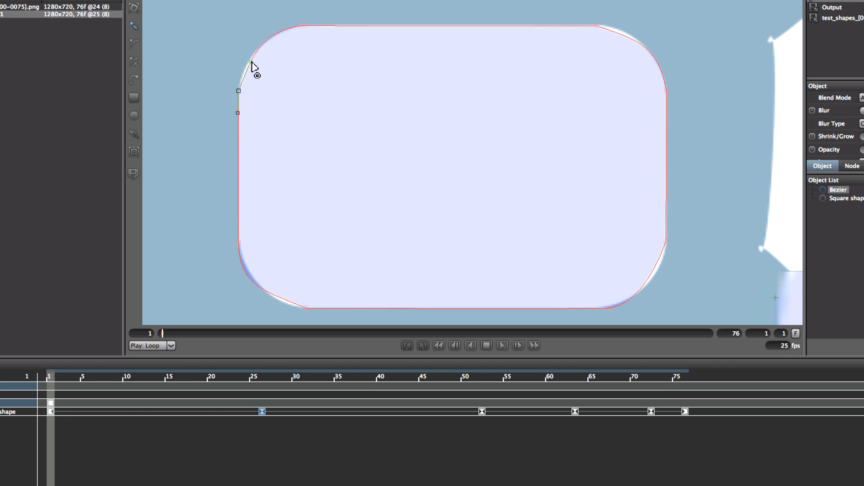
drag(250, 63, 243, 70)
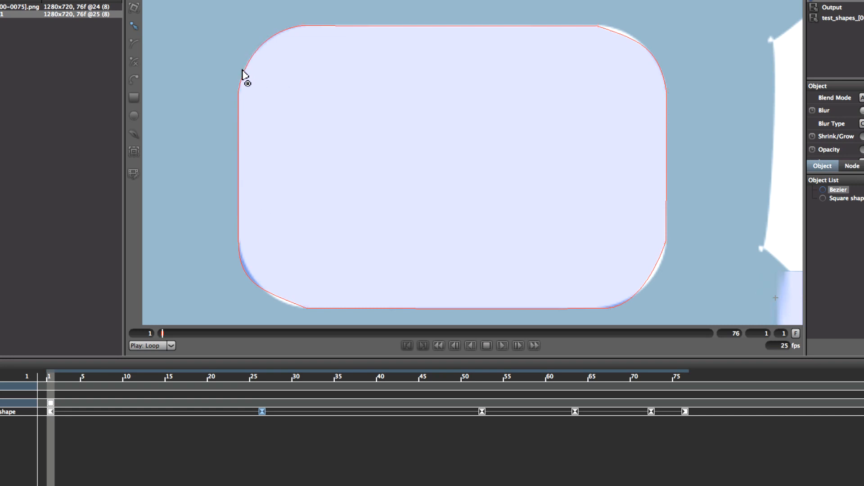
click(304, 26)
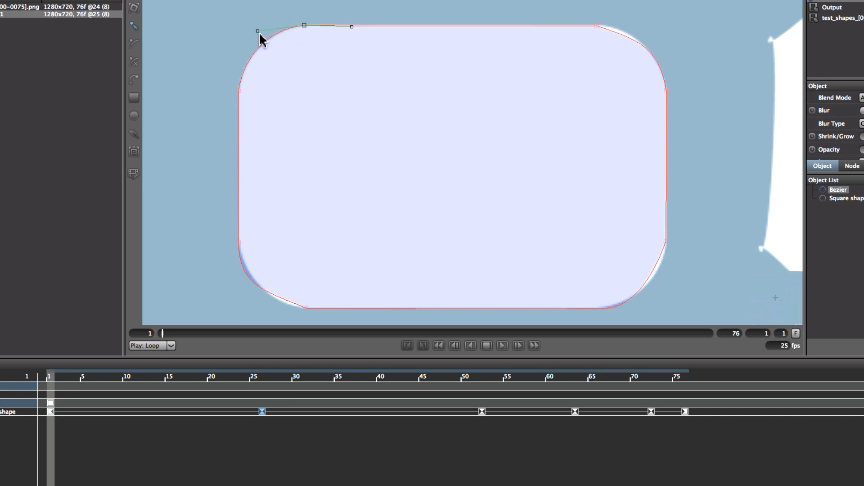
drag(258, 31, 260, 33)
Reshape the upper-right and lower-right corners of the Bezier shape to match the rounded rectangle by adjusting their points and tangents.
click(599, 26)
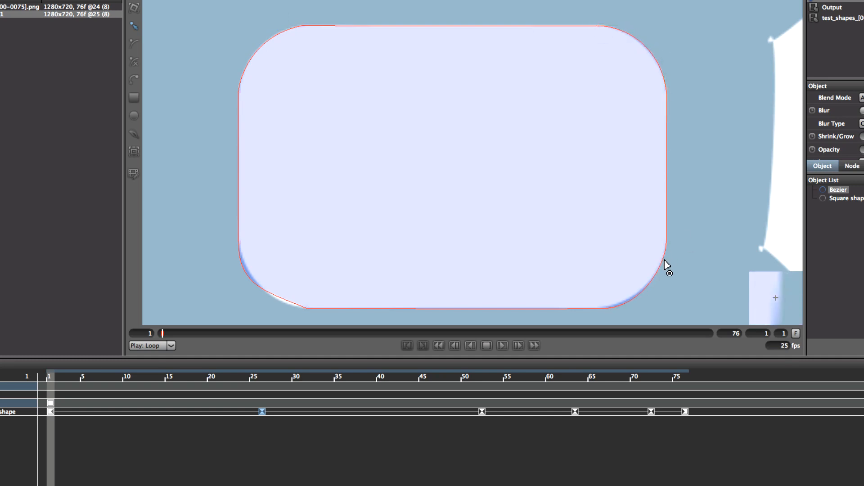
click(608, 309)
drag(607, 307, 602, 307)
drag(641, 303, 649, 301)
Fit the lower-left corner of the Bezier shape to the white edge and straighten the top edge with its tangent handle.
drag(307, 308, 282, 307)
click(239, 243)
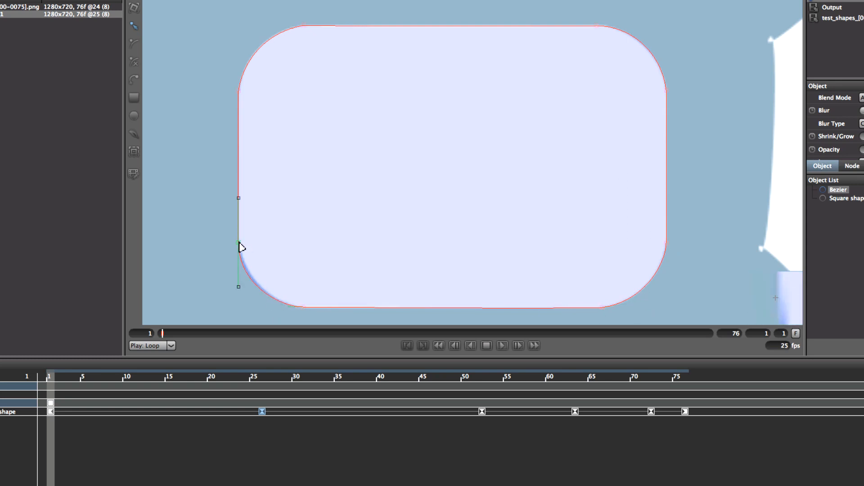
click(305, 26)
drag(352, 26, 353, 25)
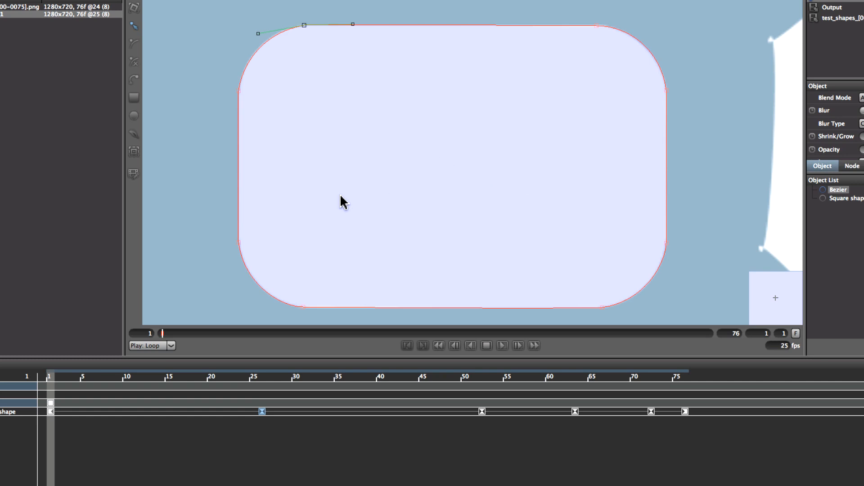
click(303, 307)
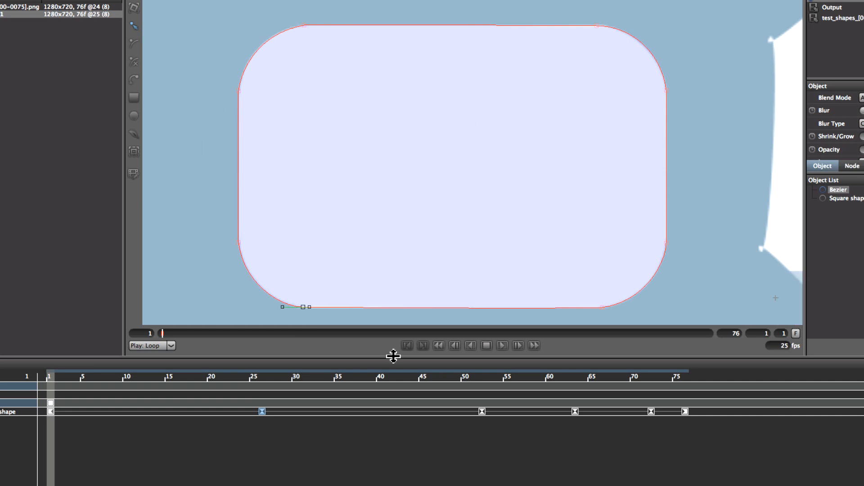
Play the sequence with the shape overlay hidden to examine how the rounded rectangle changes over time, then stop playback.
scroll(409, 297, down, 5)
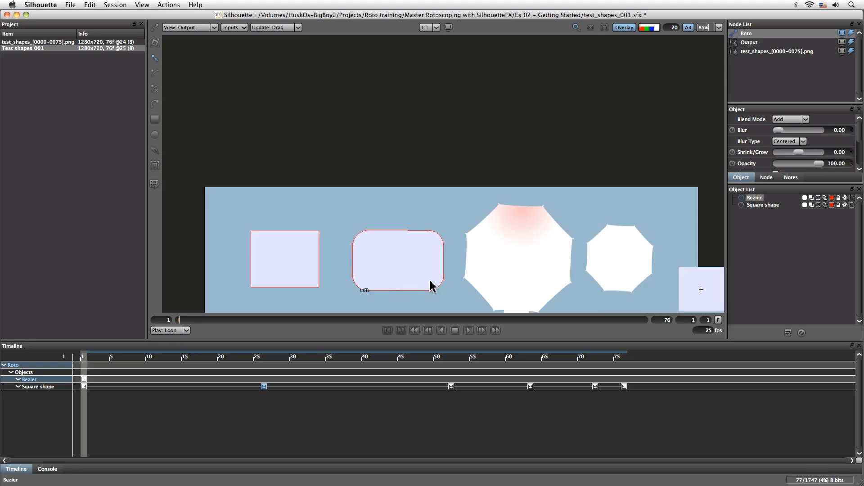
drag(467, 288, 453, 187)
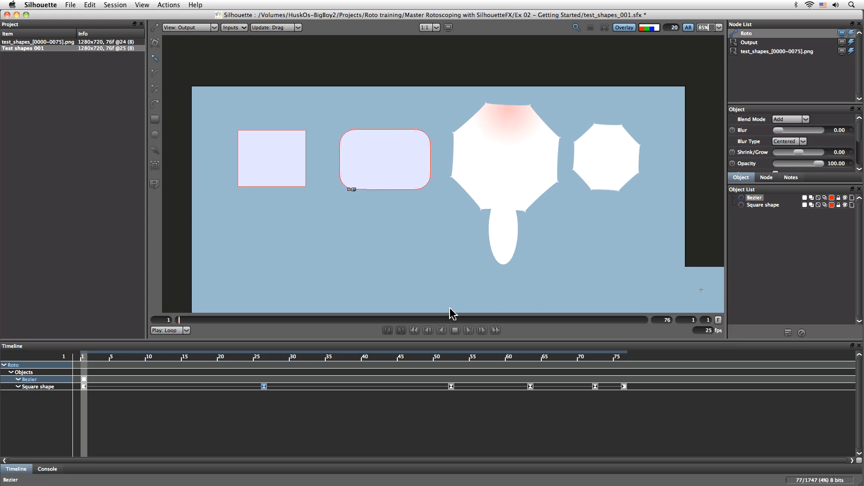
click(468, 330)
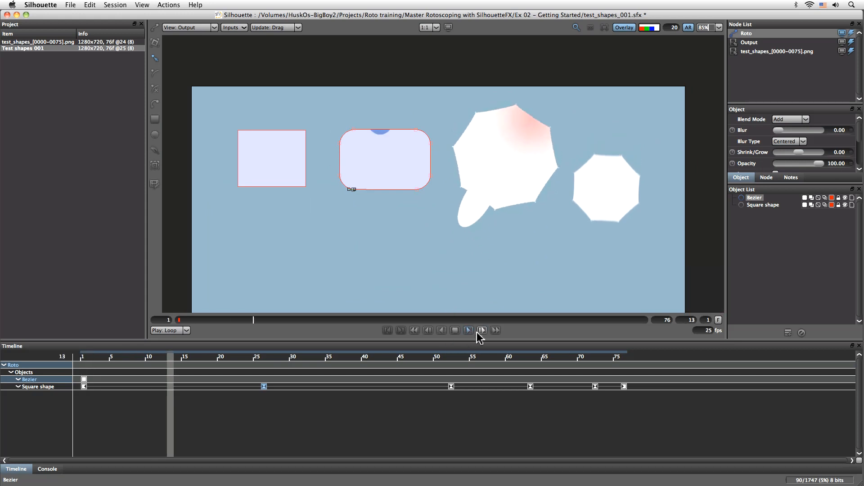
click(648, 29)
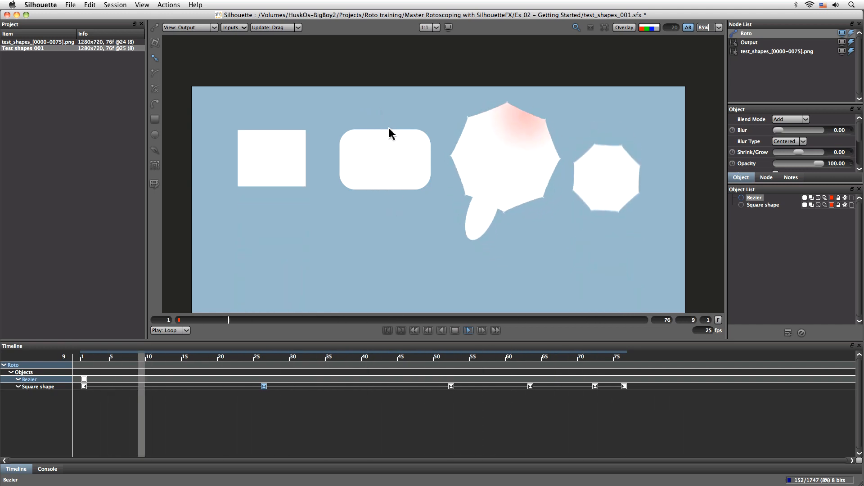
click(455, 331)
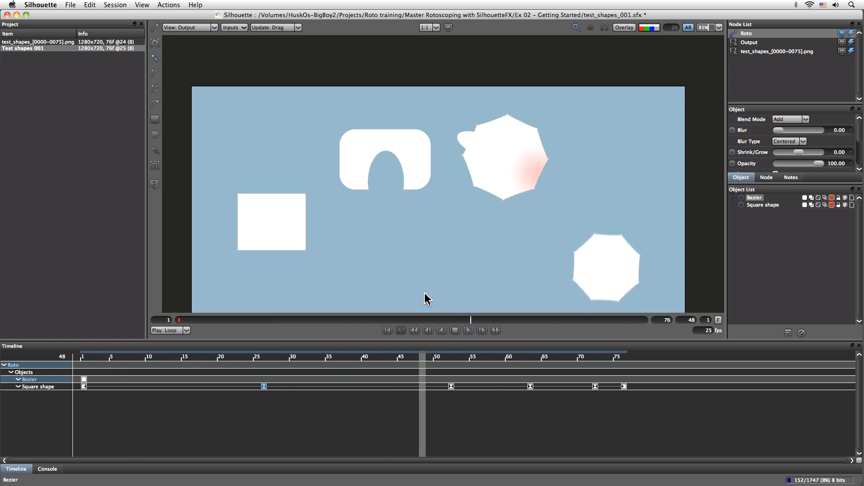
Go to frame 33 of the sequence, activate the Bezier tool and turn the shape overlay back on.
drag(423, 356, 120, 354)
drag(185, 348, 314, 358)
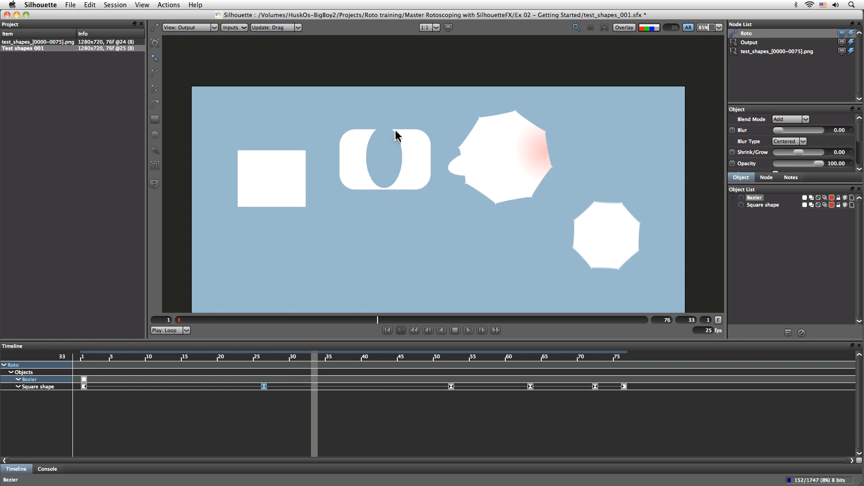
click(155, 104)
click(624, 27)
Try to trace the rounded rectangle's outer edge together with its oval cutout as one continuous Bezier outline.
click(321, 185)
click(320, 175)
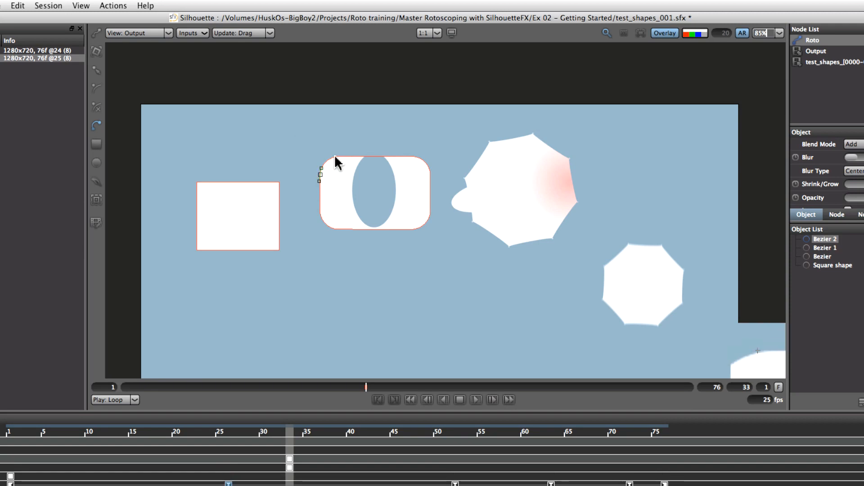
click(363, 157)
drag(351, 194, 353, 215)
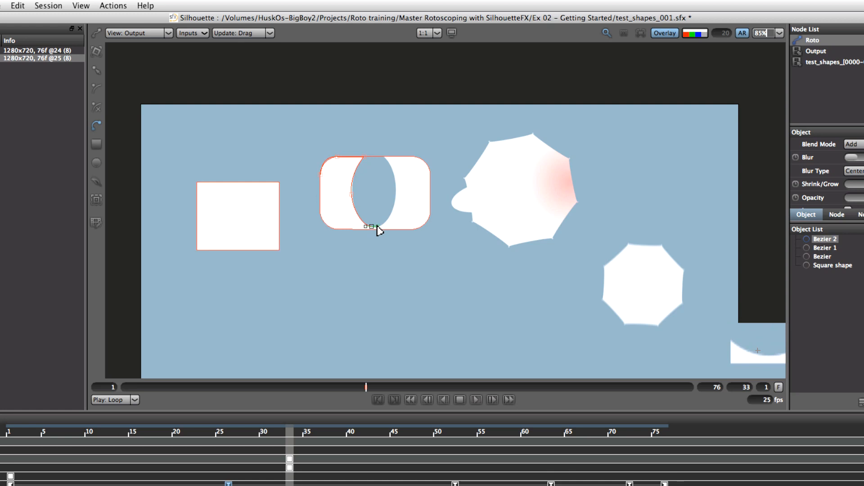
drag(395, 192, 378, 144)
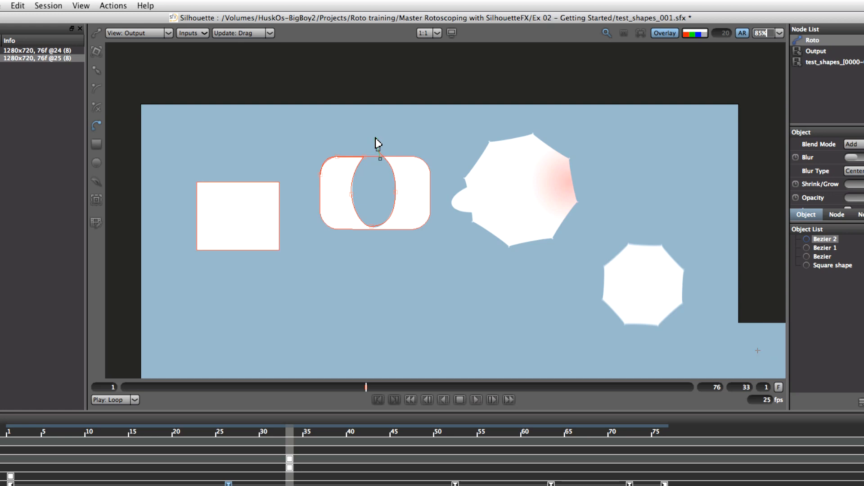
key(BackSpace)
drag(382, 156, 427, 159)
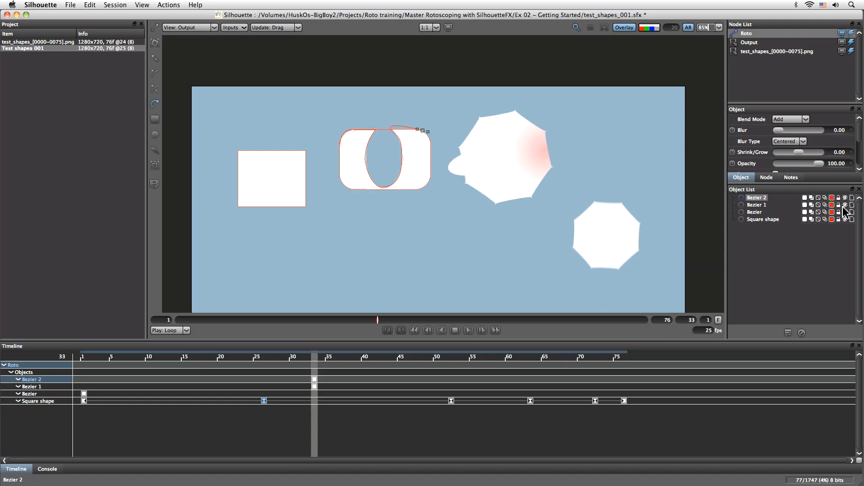
Hide Bezier 1, Bezier and Square shape, and scrub to frame 17 and back to 33 to compare the partial outline with the cutout.
click(845, 205)
click(845, 212)
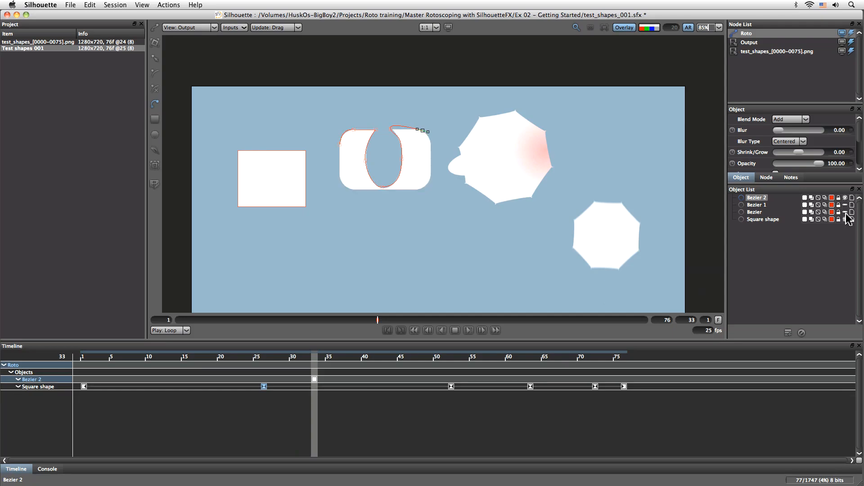
click(845, 219)
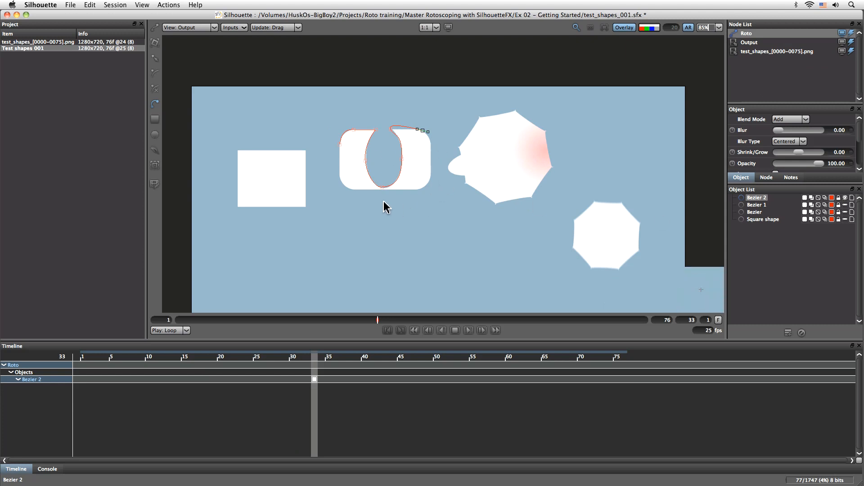
drag(315, 359, 199, 360)
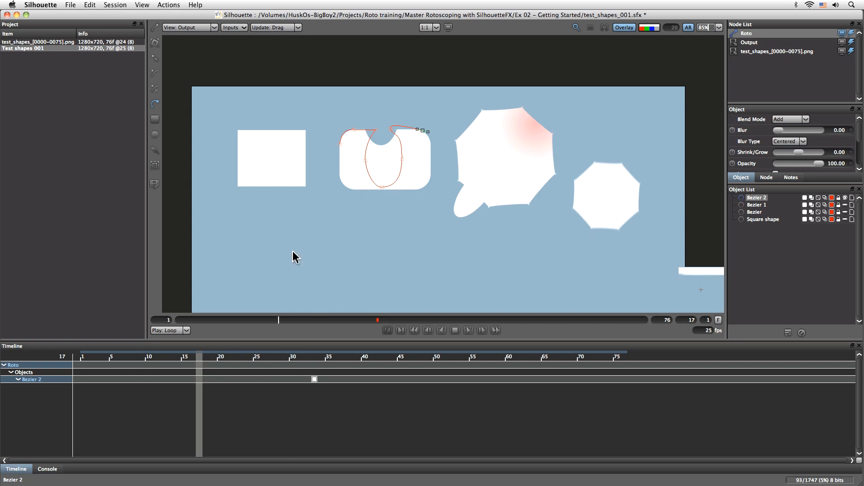
drag(205, 359, 314, 374)
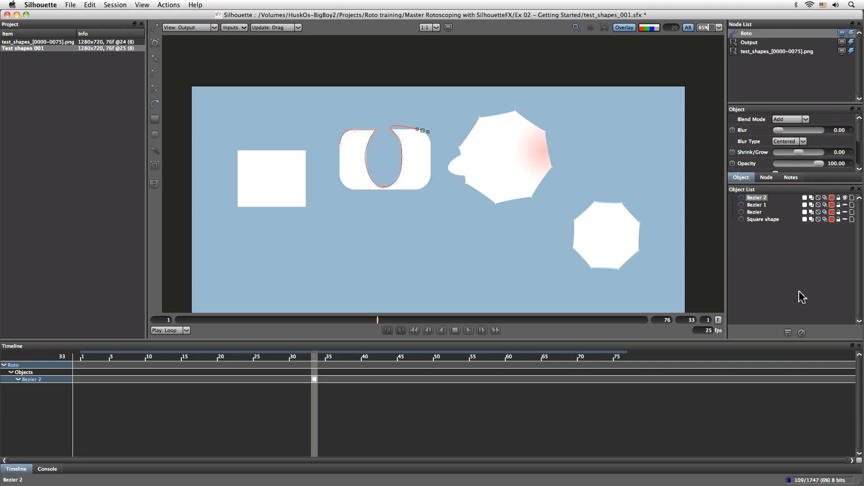
Delete the Bezier 2 shape and make Bezier 1, Bezier and Square shape visible again.
click(801, 333)
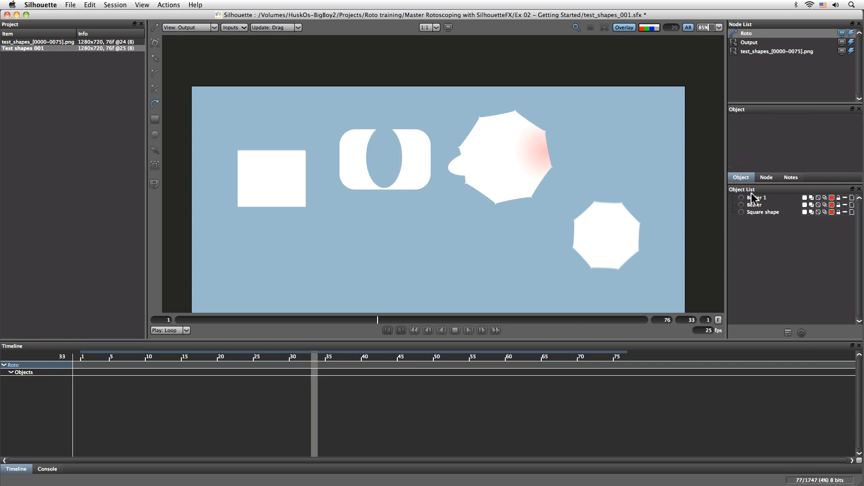
click(755, 198)
click(626, 29)
click(626, 30)
click(626, 30)
click(625, 29)
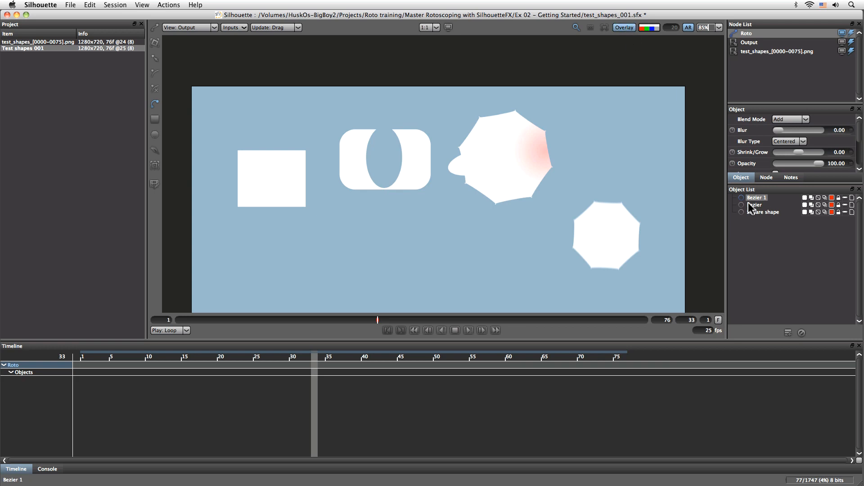
drag(845, 198, 846, 211)
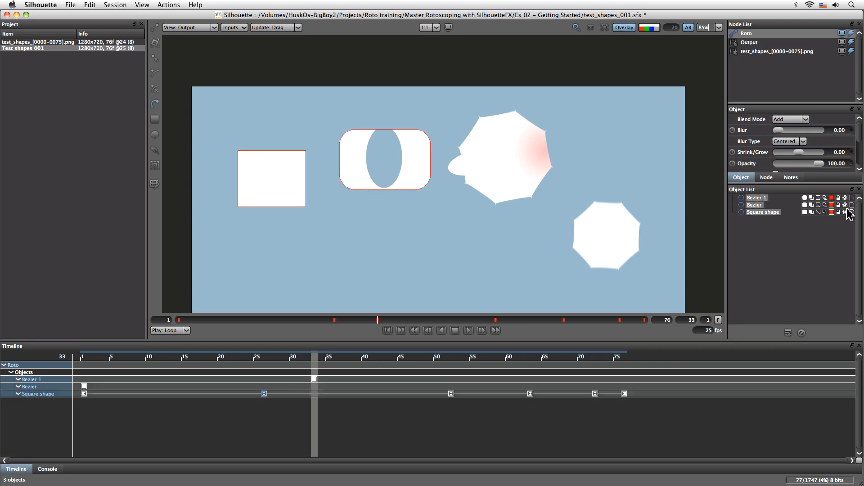
Delete the leftover Bezier 1 shape from the object list.
click(758, 228)
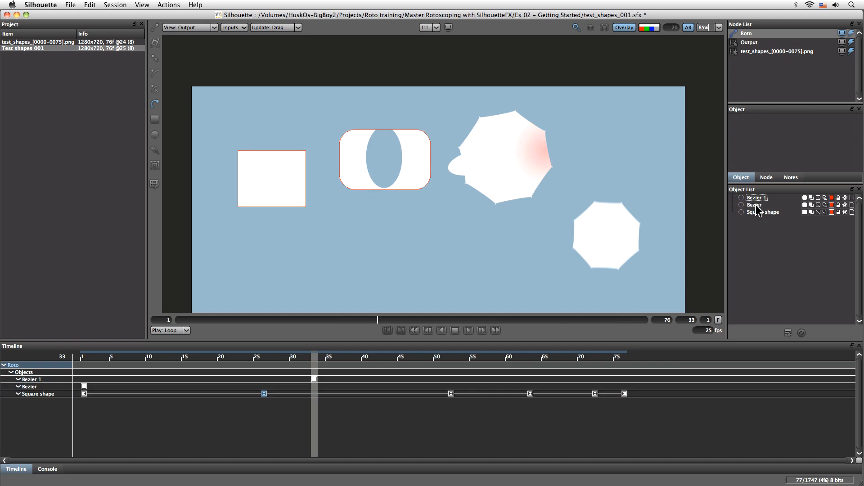
click(757, 207)
click(756, 200)
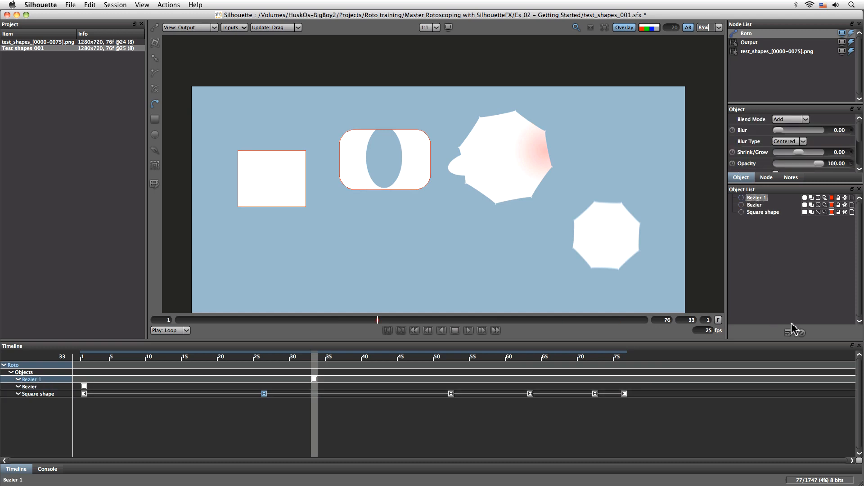
click(802, 333)
Rename the Bezier shape to "2 - main" and the Square shape to "1 - Square main".
click(757, 201)
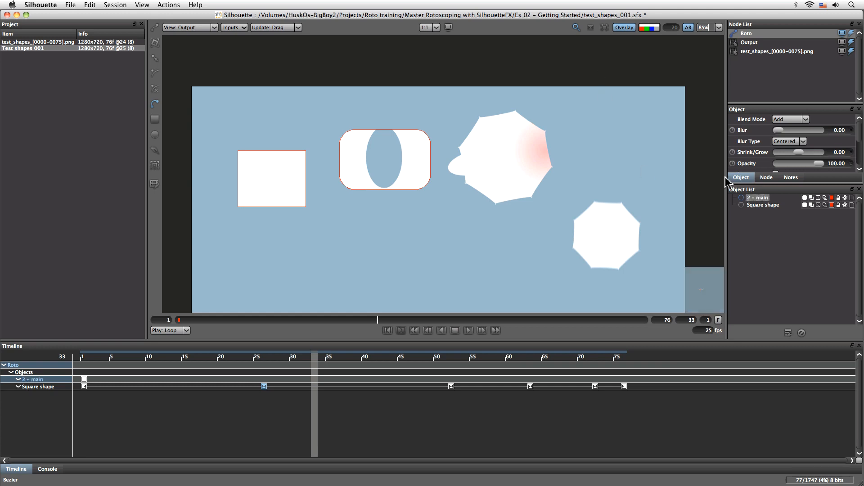
click(763, 206)
key(Left)
text(1)
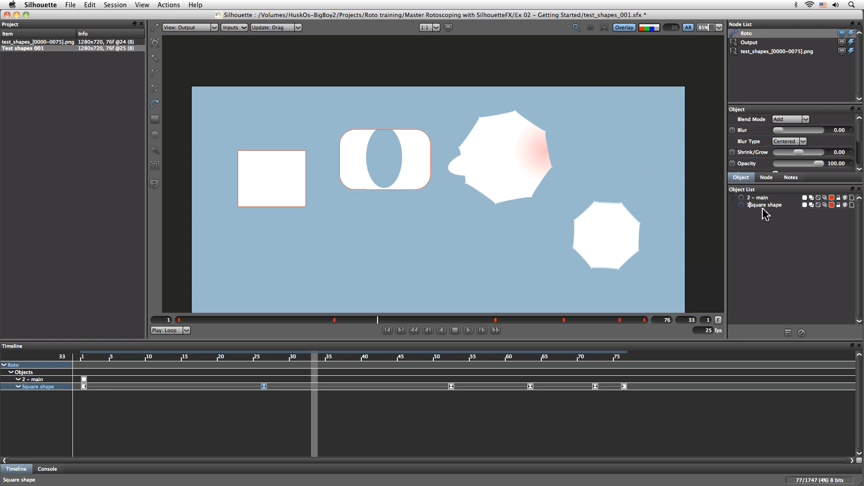
text( main)
key(Return)
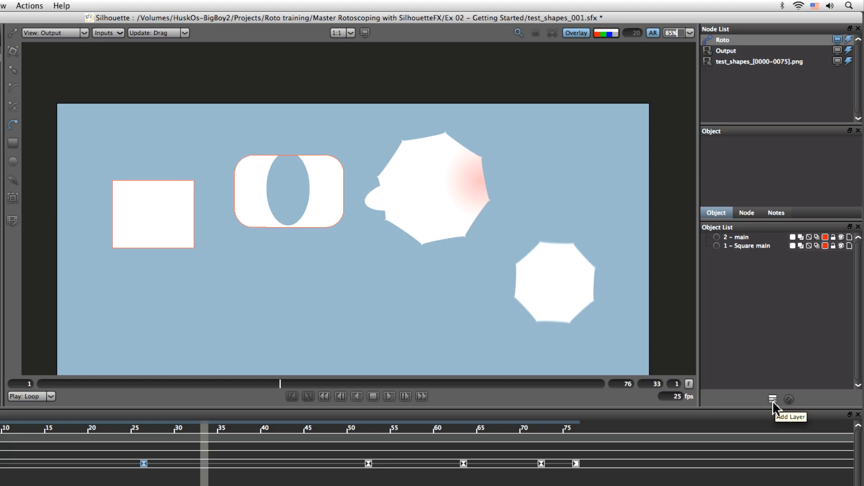
Add a new layer to the object list and name it "Shape 2".
click(789, 333)
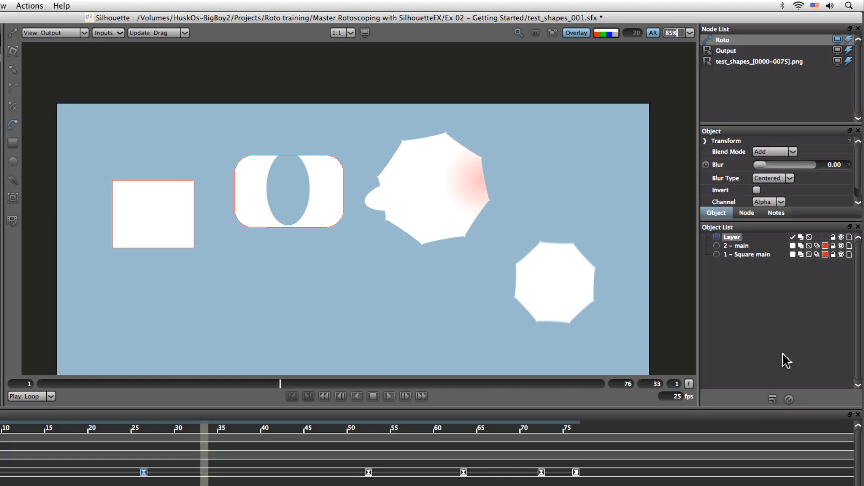
double_click(733, 239)
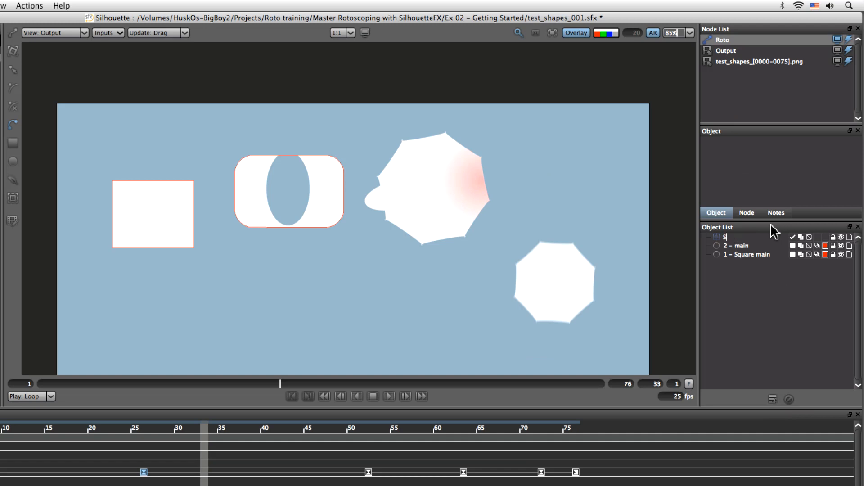
text(Shape 2)
key(Return)
Move the "2 - main" shape into the Shape 2 layer, then collapse and expand the layer.
drag(740, 246, 739, 242)
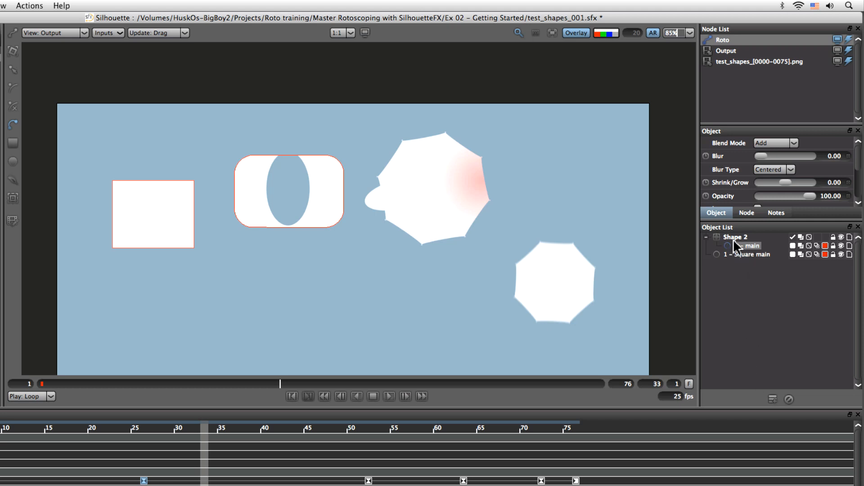
click(706, 238)
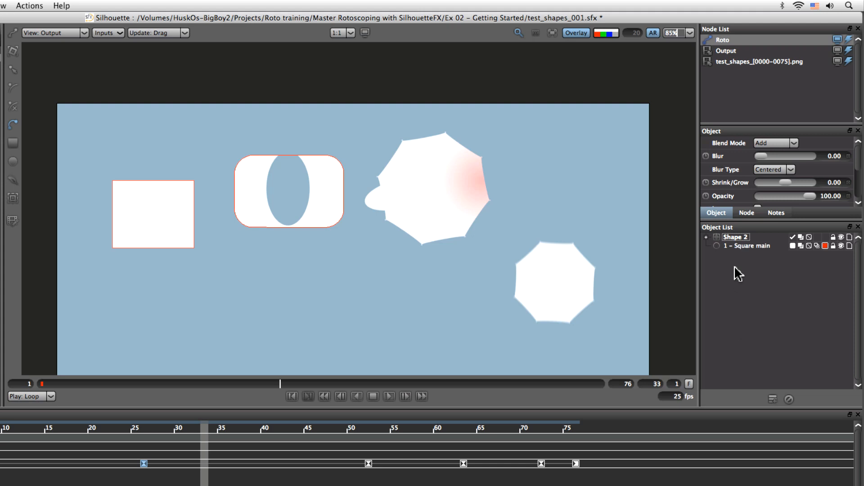
click(706, 237)
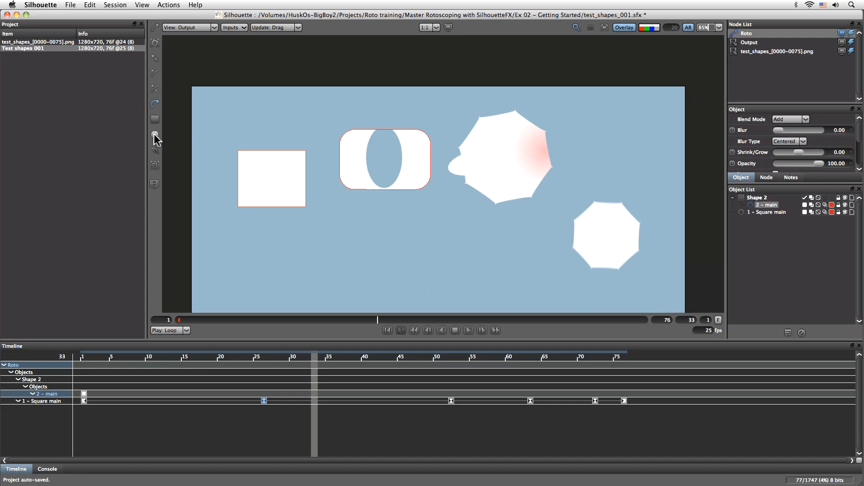
Draw an ellipse over the oval cutout in the Shape 2 layer and transform its sides to match the cutout's edge.
click(12, 162)
drag(368, 187, 402, 125)
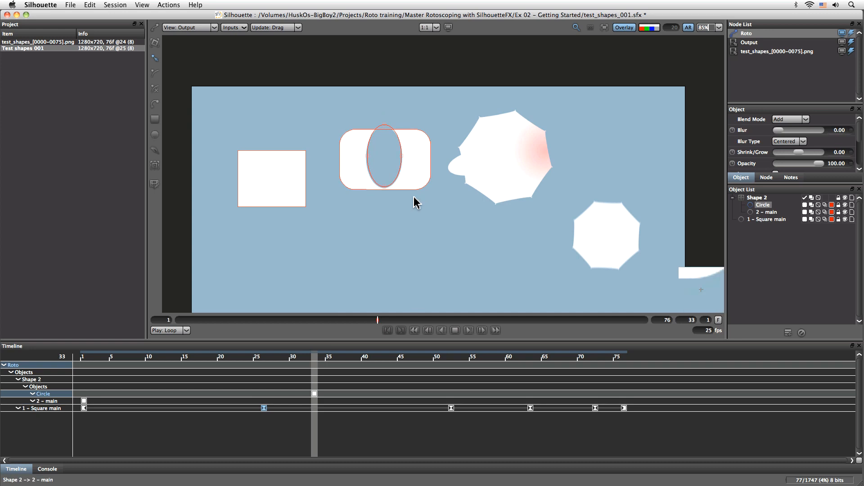
key(i)
key(i)
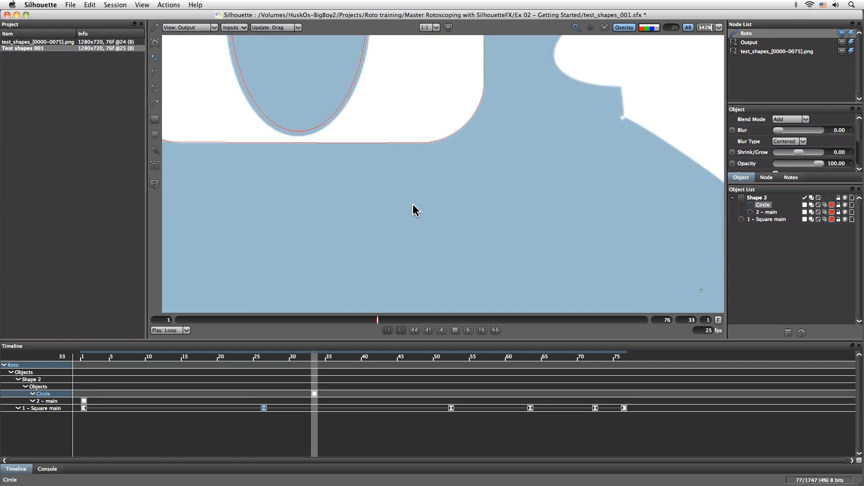
drag(386, 74, 471, 232)
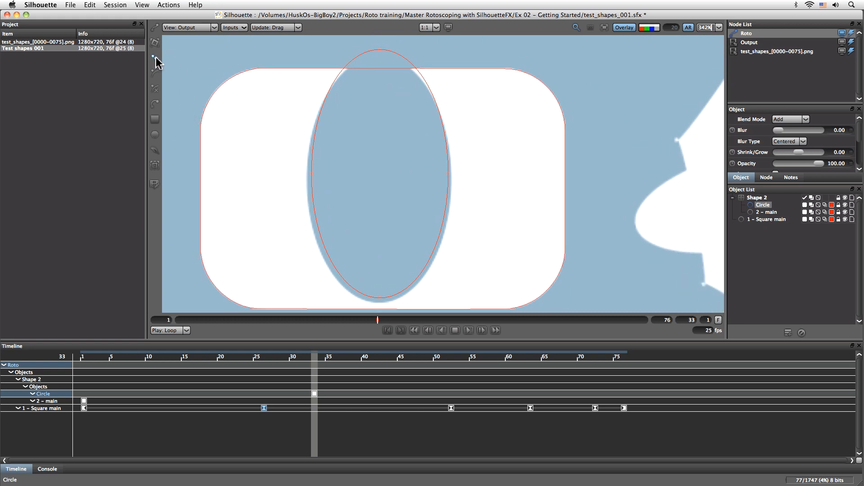
click(155, 42)
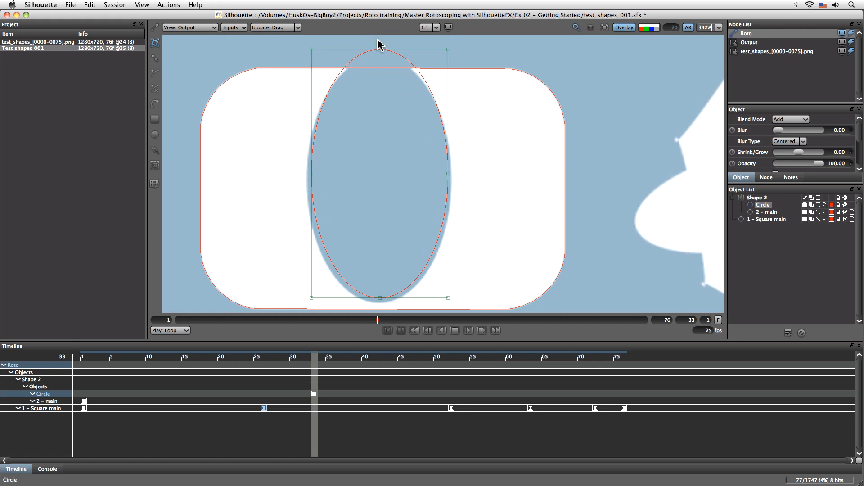
drag(380, 51, 380, 57)
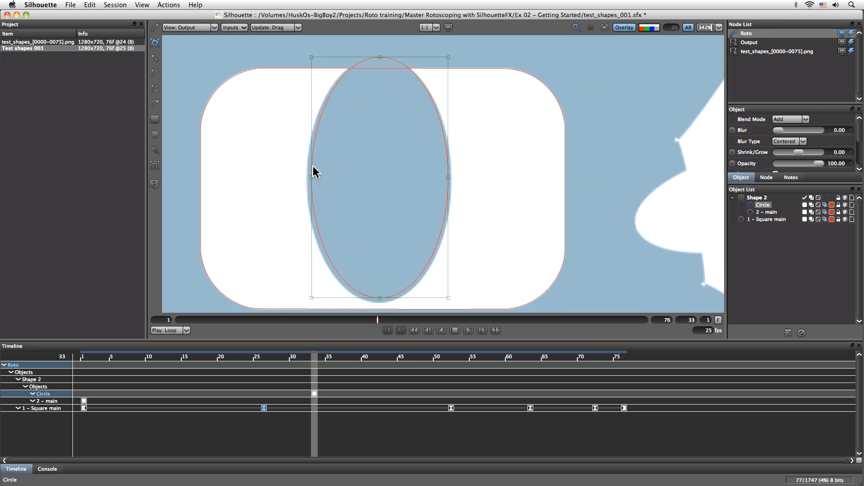
drag(308, 177, 308, 177)
drag(447, 176, 451, 177)
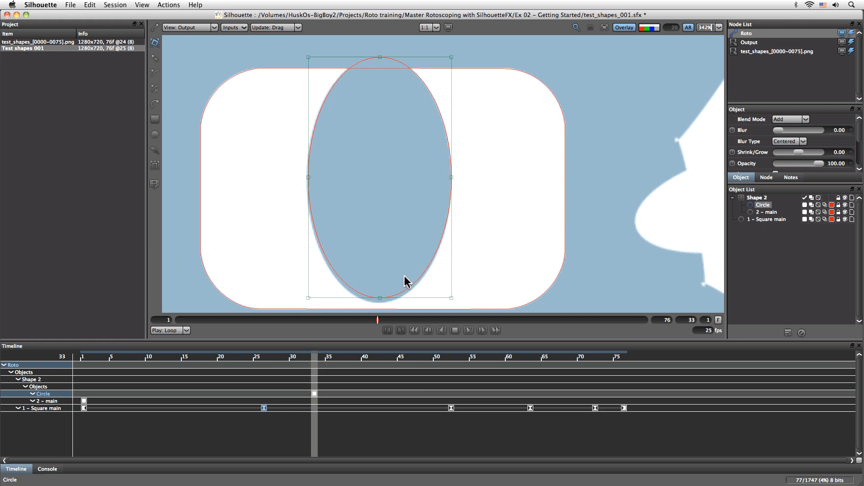
drag(379, 298, 380, 302)
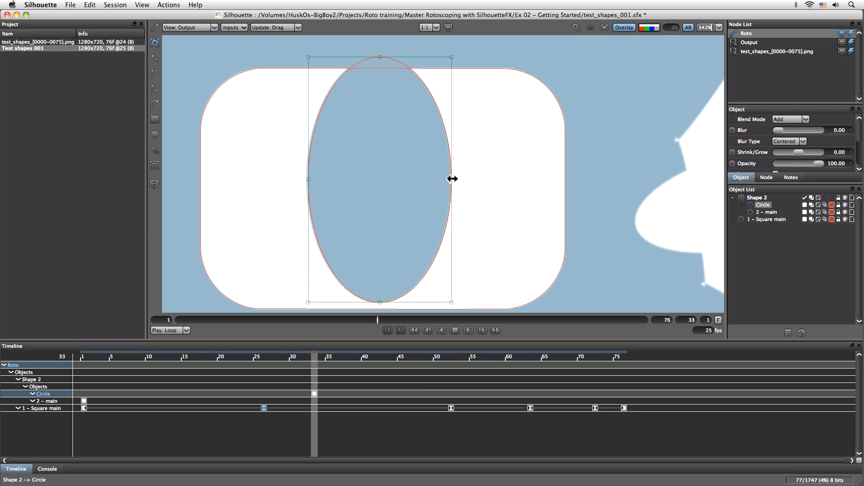
drag(451, 180, 450, 179)
drag(305, 176, 304, 176)
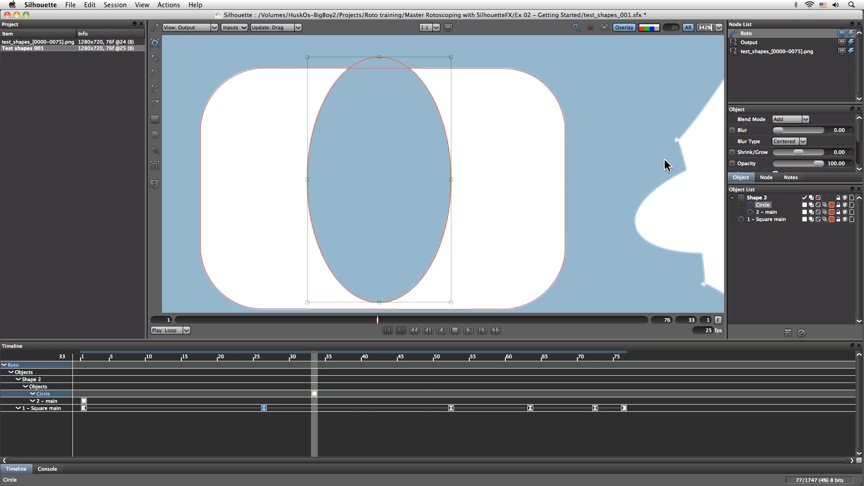
Rename the Circle shape in the Shape 2 layer to "2 - Circle".
click(764, 205)
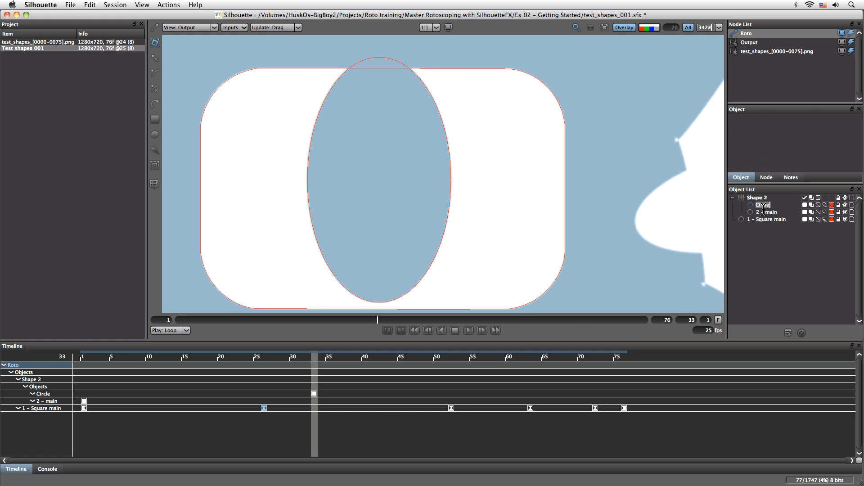
double_click(759, 208)
drag(757, 205, 763, 212)
key(Return)
Preview the matte as a colour overlay and in black and white, toggling "2 - Circle" off and on to examine its contribution.
click(649, 30)
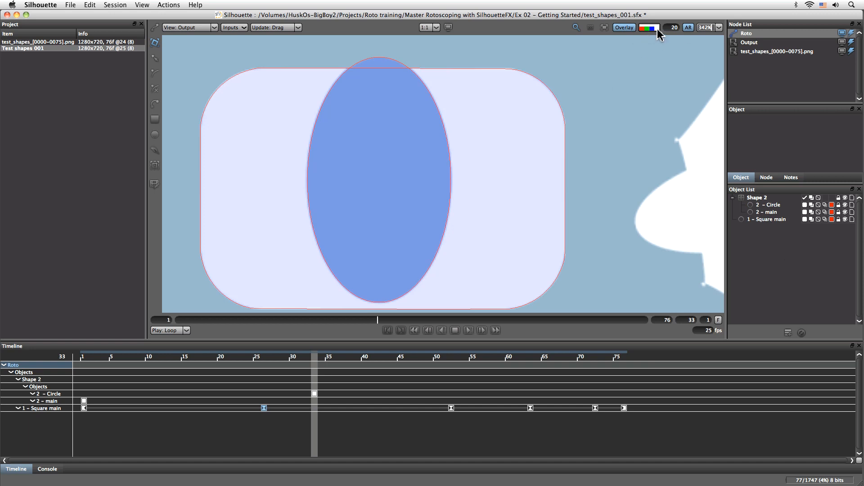
click(657, 29)
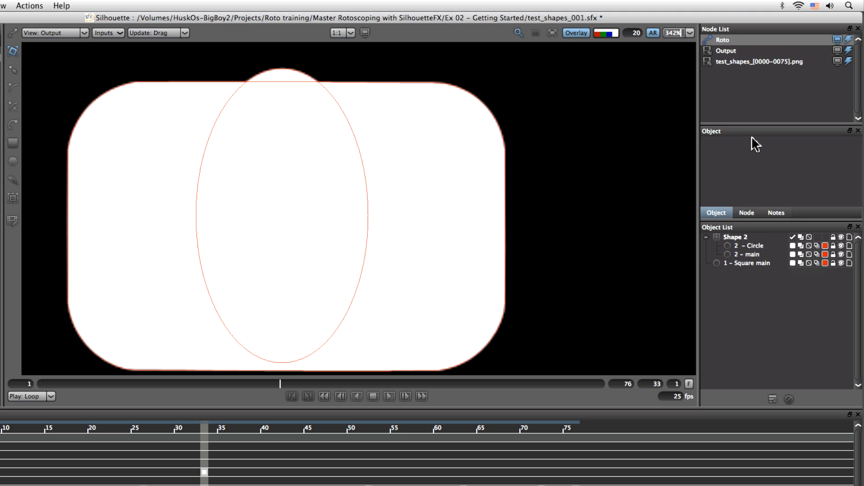
click(793, 246)
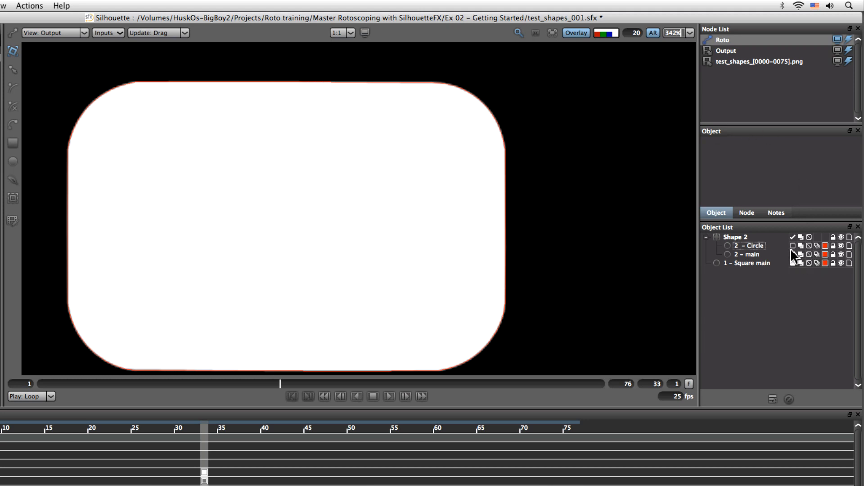
click(792, 246)
click(792, 246)
click(793, 246)
click(793, 246)
click(793, 246)
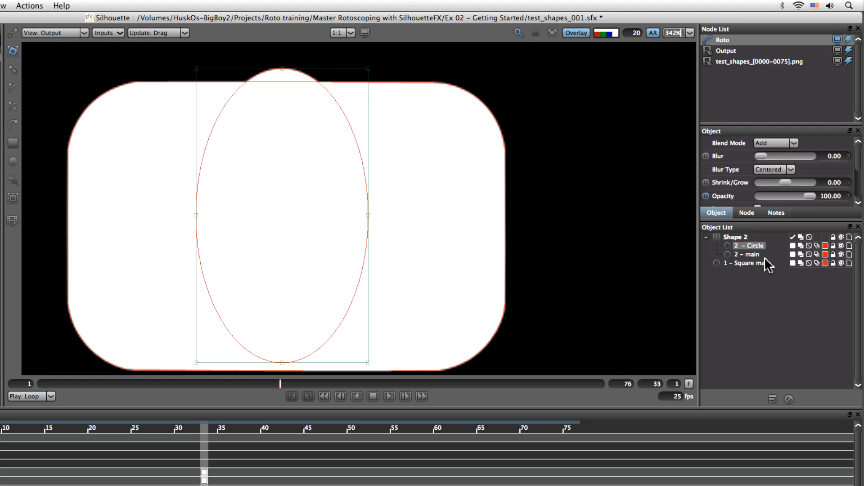
Compare the Add, Subtract, Multiply and remaining blend modes on "2 - Circle", and set its blend mode to Subtract.
click(794, 246)
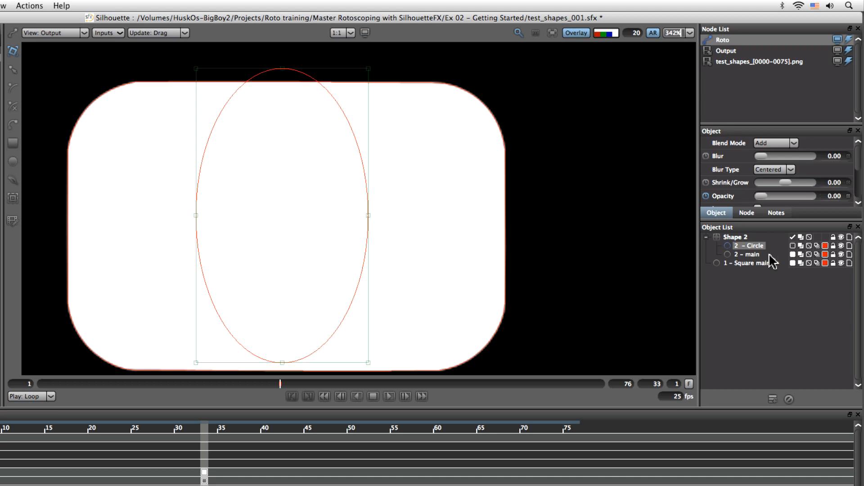
click(793, 246)
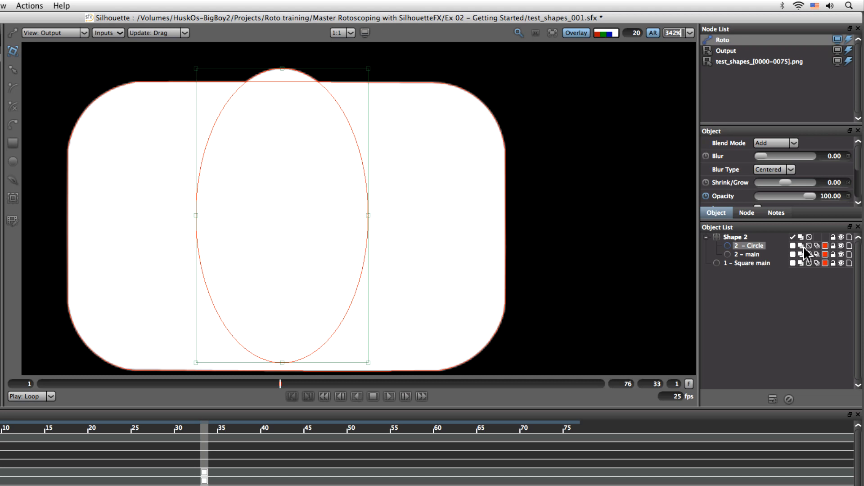
click(801, 246)
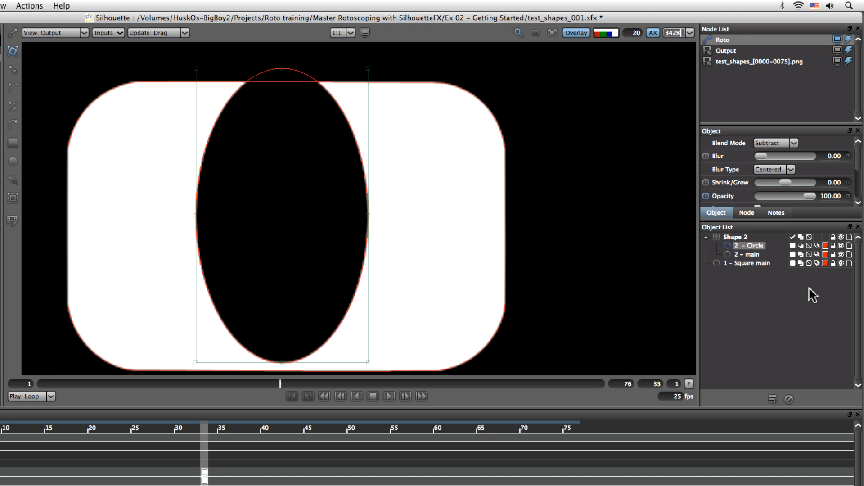
click(801, 245)
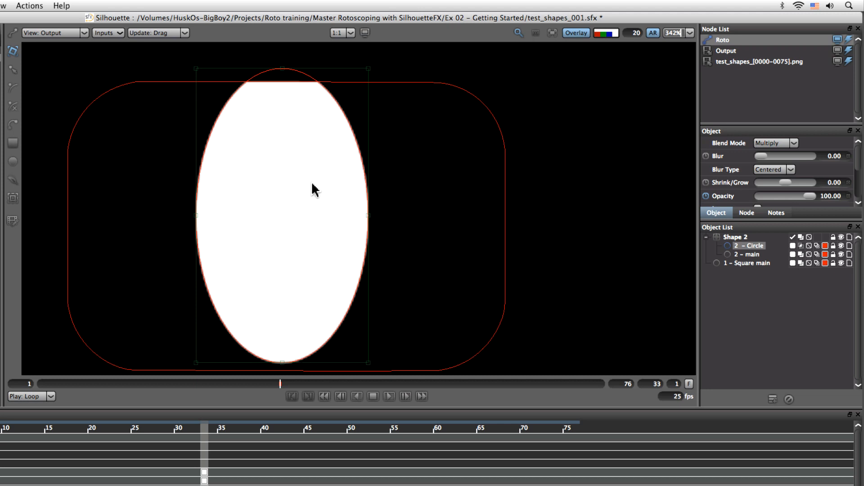
click(801, 245)
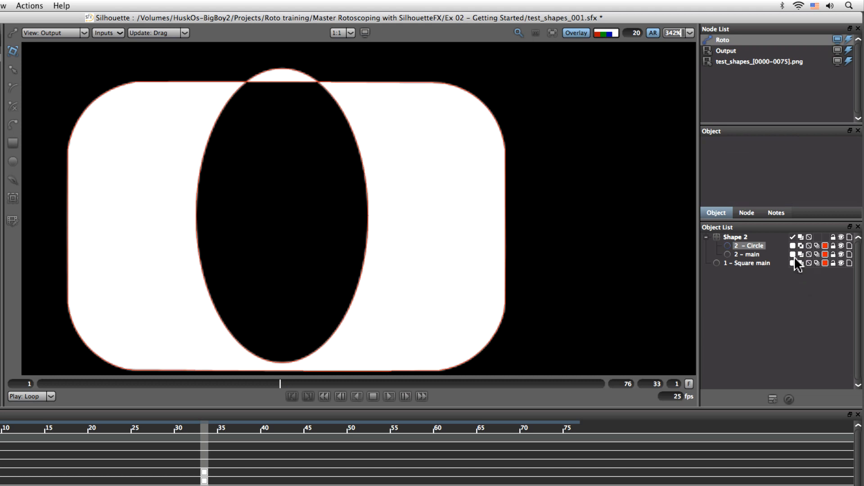
click(801, 246)
click(801, 245)
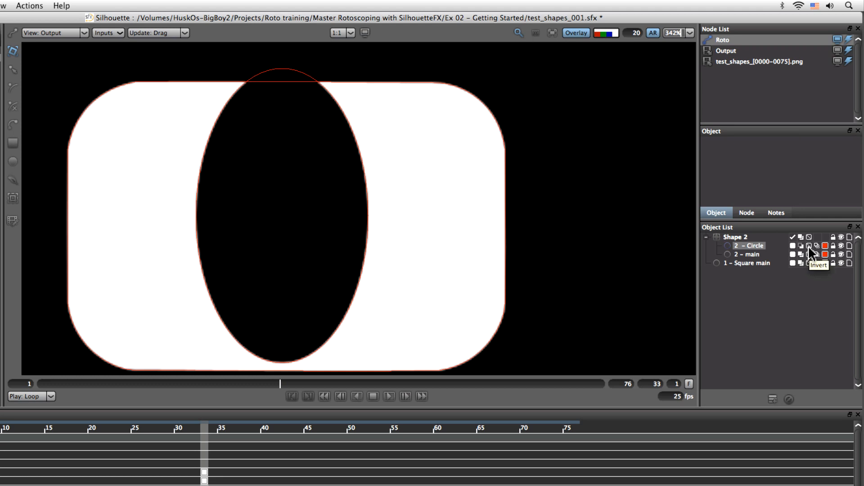
Try inverting the Shape 2 layer and the "2 - Circle" shape, restoring both to their non-inverted state.
click(808, 238)
click(810, 239)
click(809, 239)
click(810, 237)
click(810, 237)
click(810, 238)
click(810, 246)
click(810, 247)
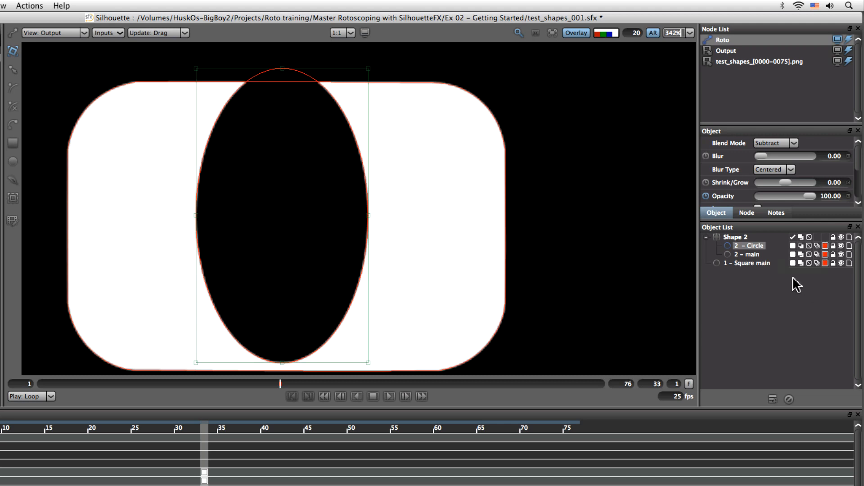
Set the outline colour of "2 - Circle" to green and of "2 - main" to blue.
click(826, 255)
click(86, 300)
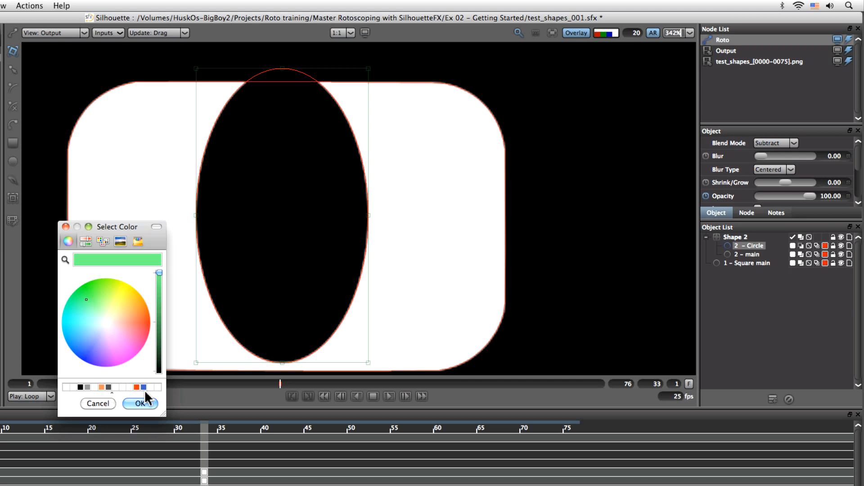
click(140, 403)
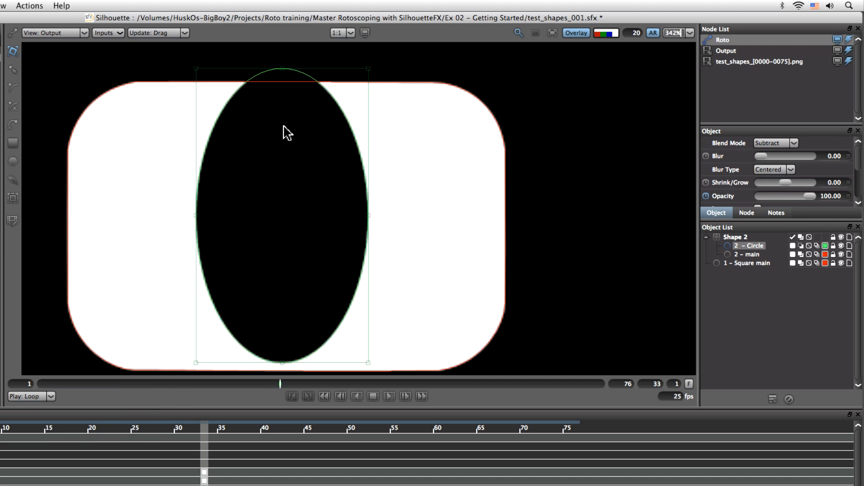
click(825, 254)
click(80, 346)
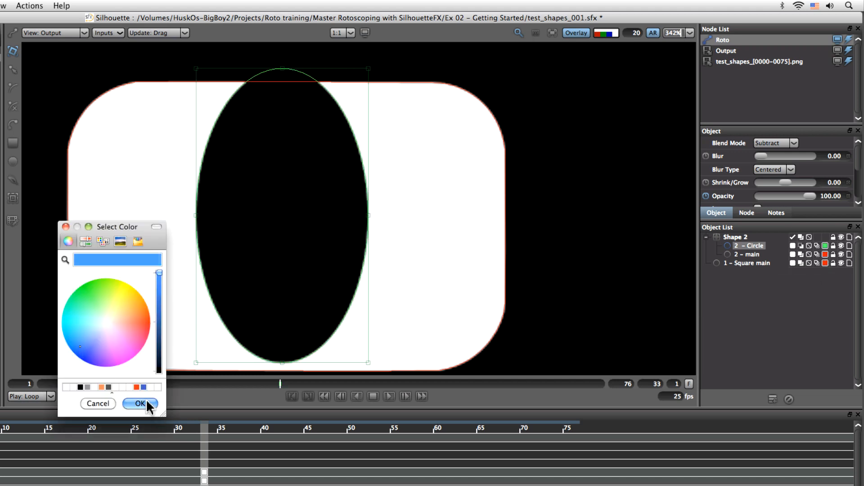
click(145, 403)
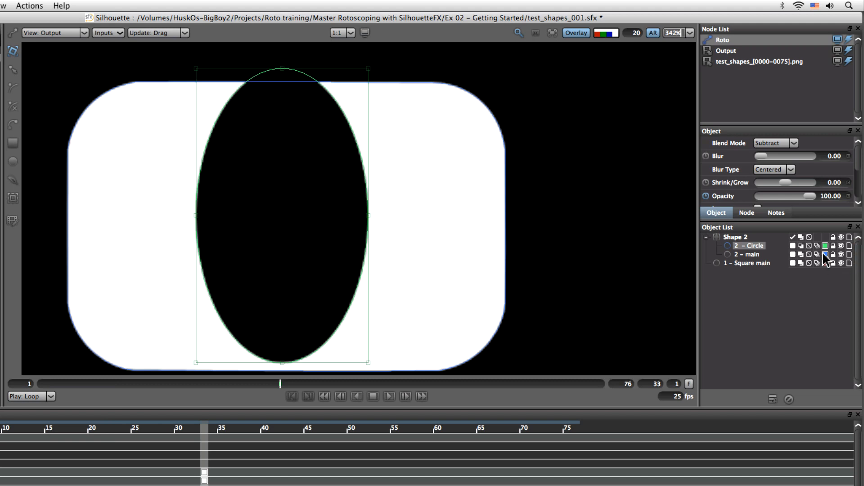
Lock the "2 - main" and "2 - Circle" shapes, briefly hiding and showing the "2 - Circle" shape.
key(super+a)
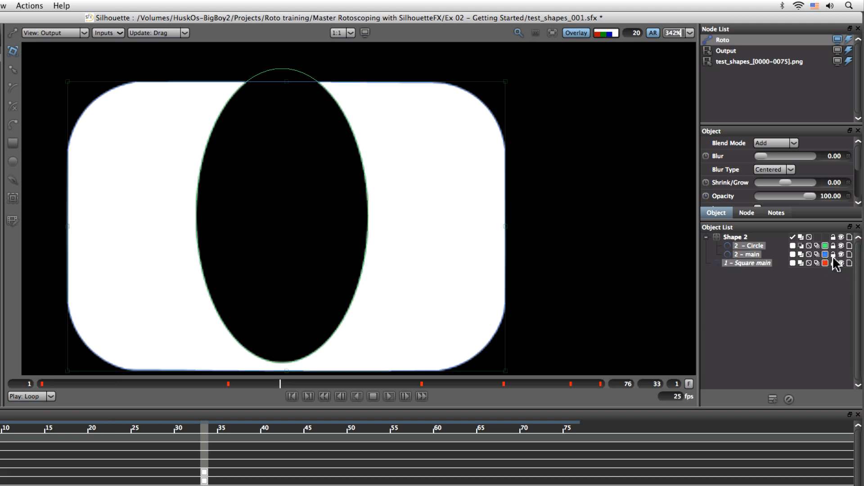
click(833, 254)
click(841, 246)
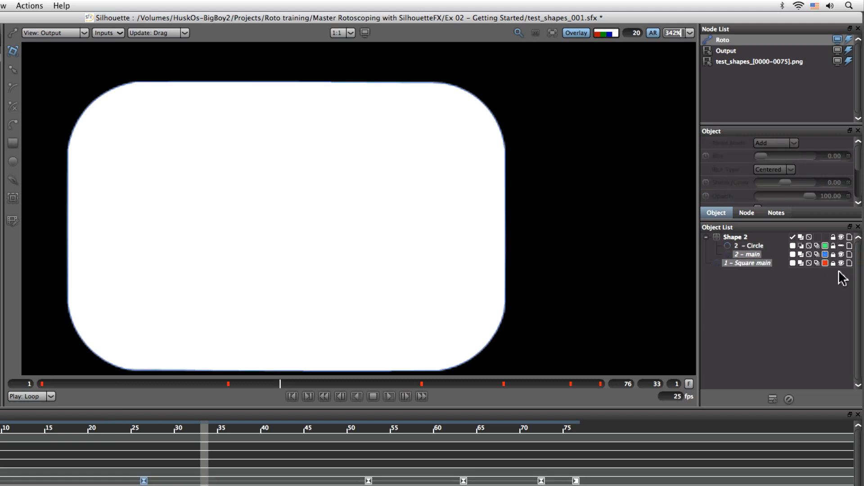
click(841, 245)
click(833, 246)
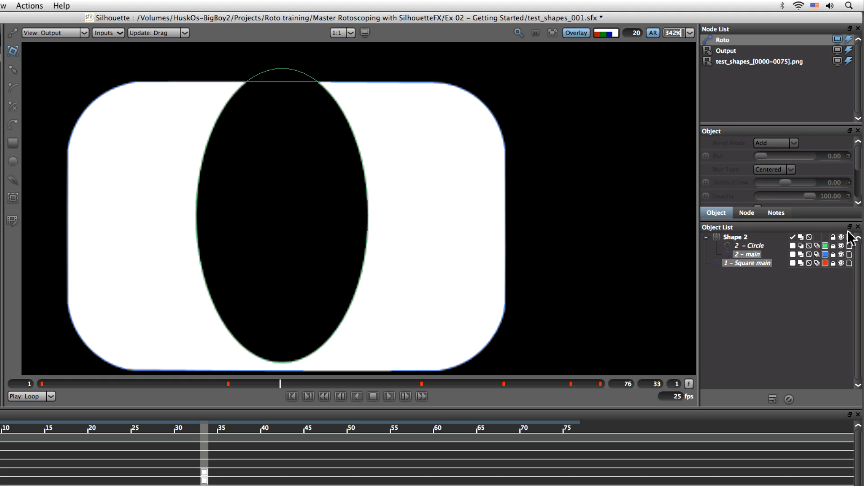
Attach the note "Subtracting from rounded rectangle" to the "2 - Circle" shape and apply it.
click(850, 246)
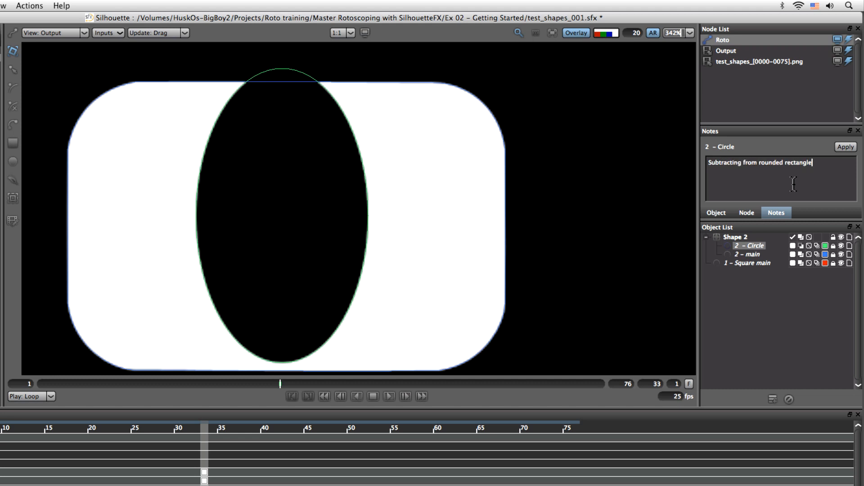
click(845, 148)
Compare the matte in black and white and as a colour overlay, with the shape outlines hidden and shown.
click(618, 37)
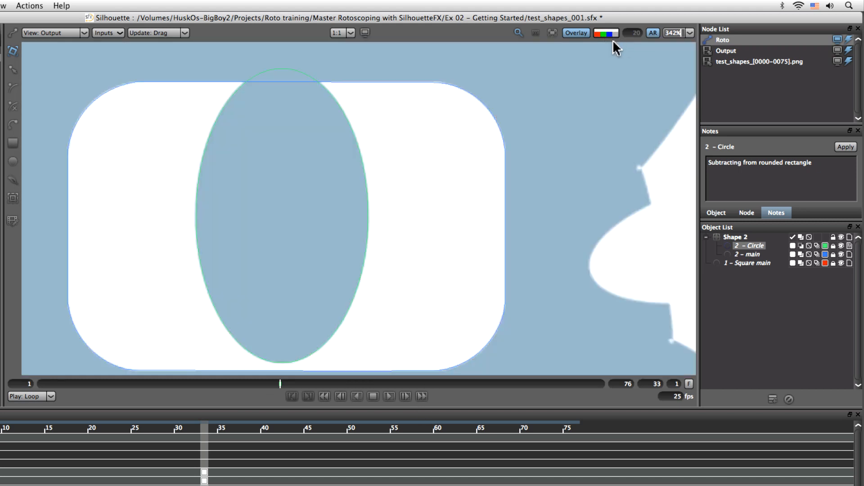
click(616, 37)
click(618, 36)
click(576, 33)
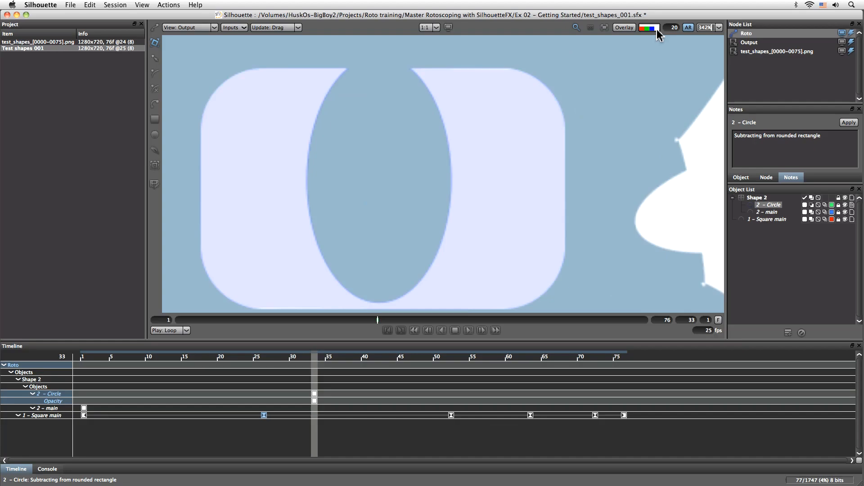
click(656, 30)
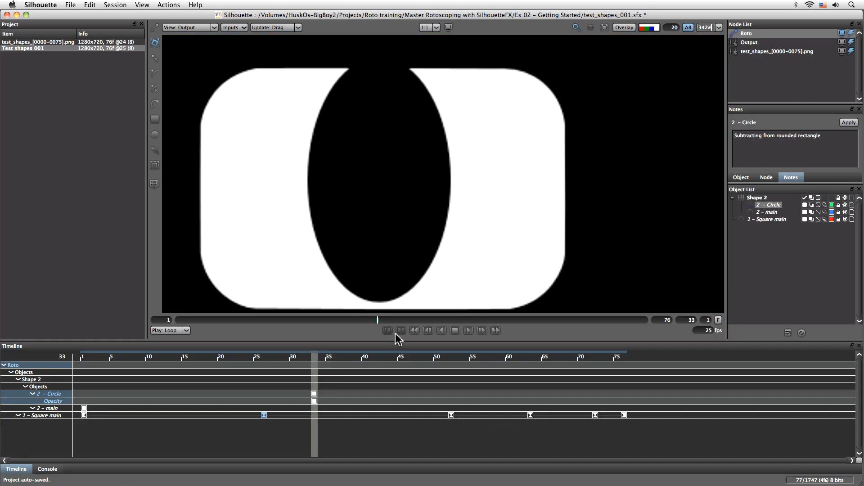
click(656, 30)
click(624, 28)
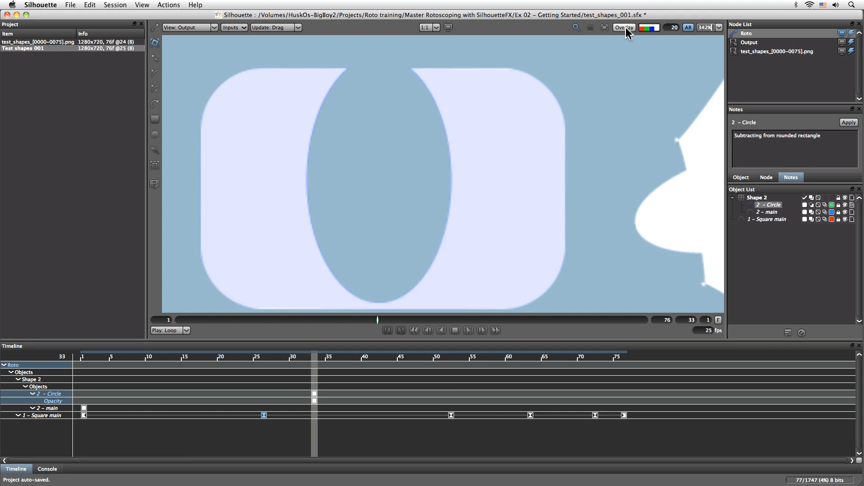
At frame 13, unlock "2 - Circle" and move it up so its lower edge matches the cutout entering the rounded rectangle.
drag(315, 356, 171, 358)
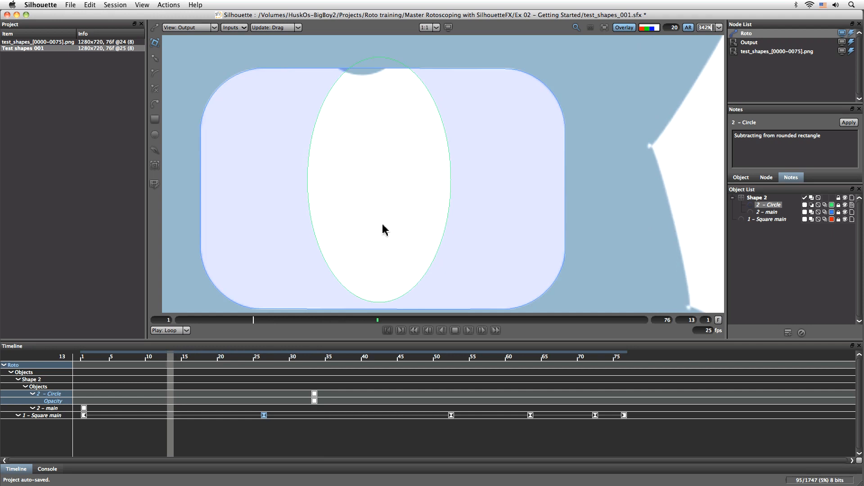
click(838, 205)
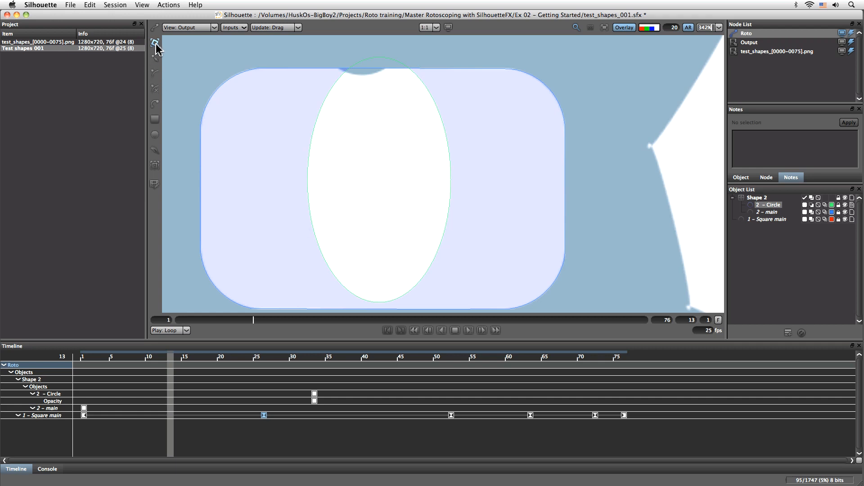
click(440, 228)
drag(440, 228, 424, 30)
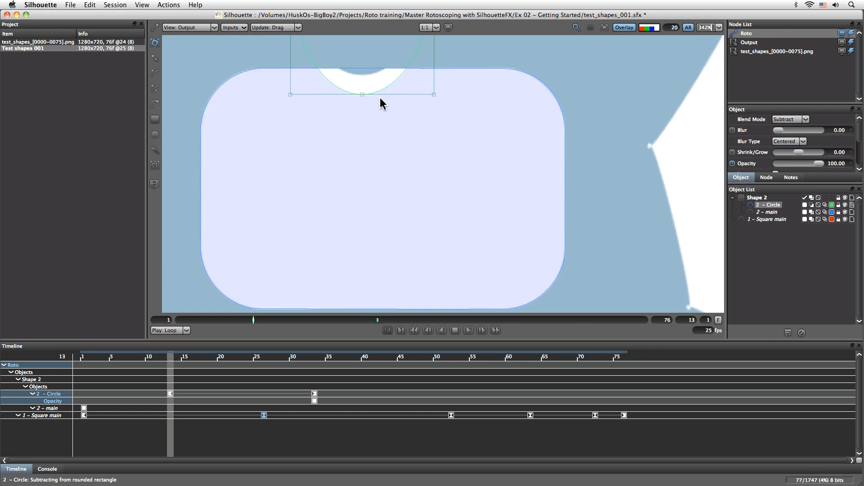
drag(382, 97, 381, 79)
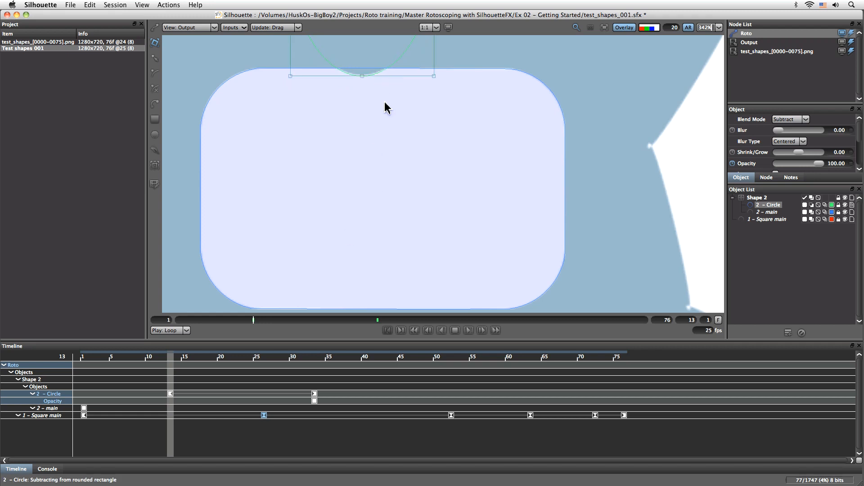
Move the second shape keyframe of "2 - Circle" to frame 29, where the cutout reaches its resting position.
drag(212, 357, 286, 376)
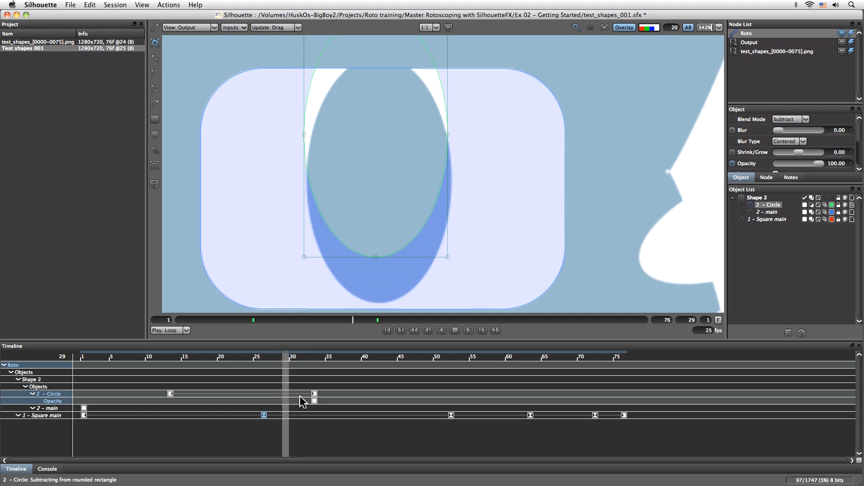
drag(314, 395, 285, 394)
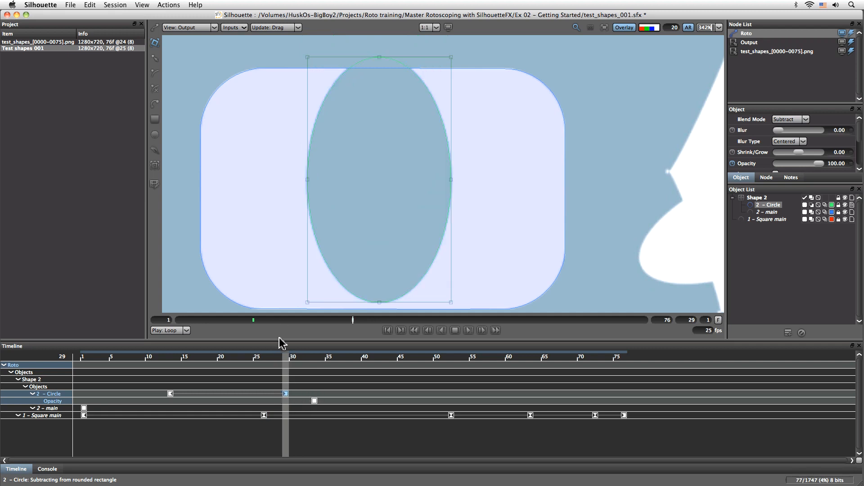
Turn "2 - Circle" off at frame 12 and back on at frame 13 with opacity keyframes.
drag(285, 360, 164, 380)
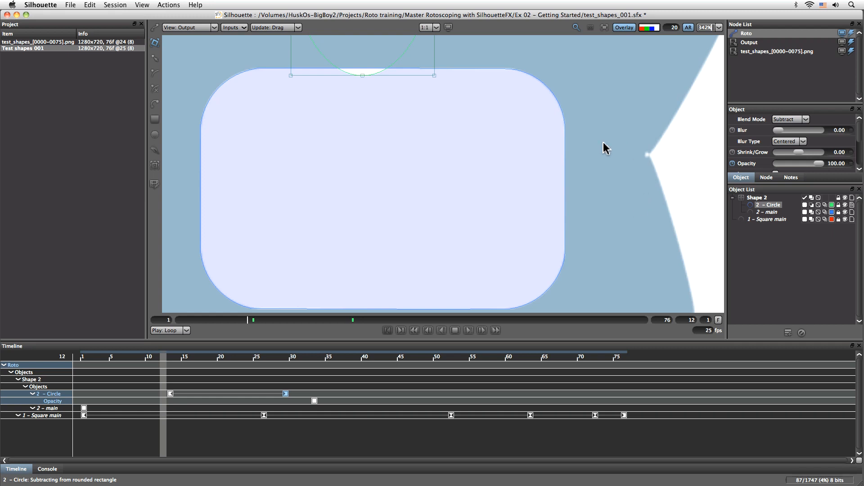
scroll(599, 180, down, 8)
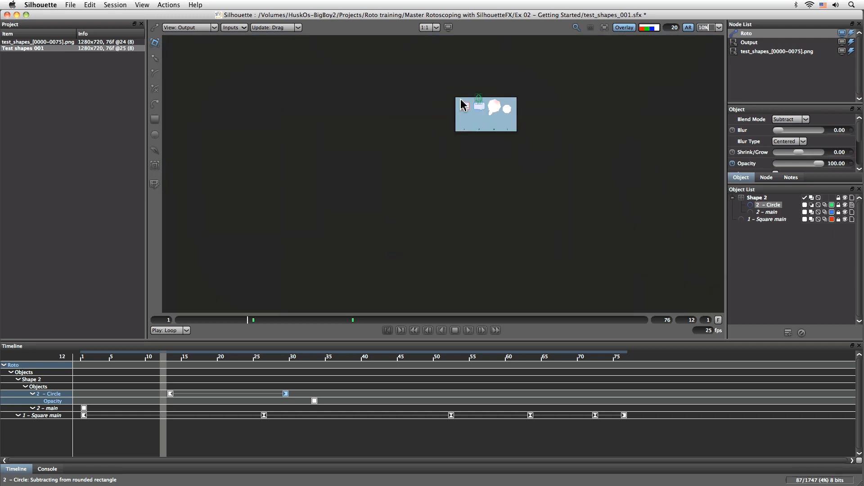
scroll(488, 158, up, 6)
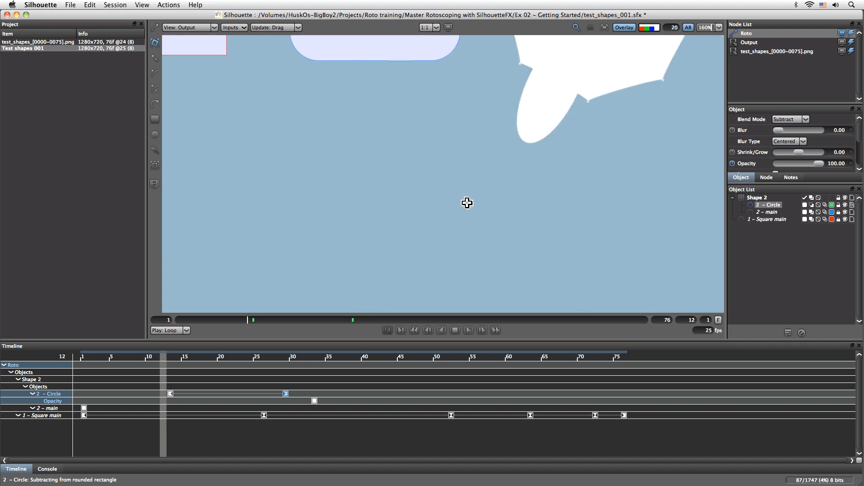
drag(484, 260, 485, 271)
drag(477, 197, 475, 230)
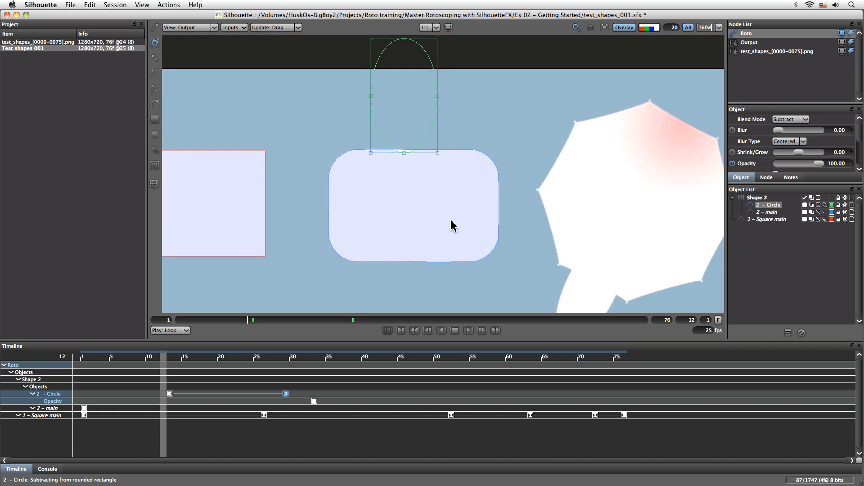
click(805, 205)
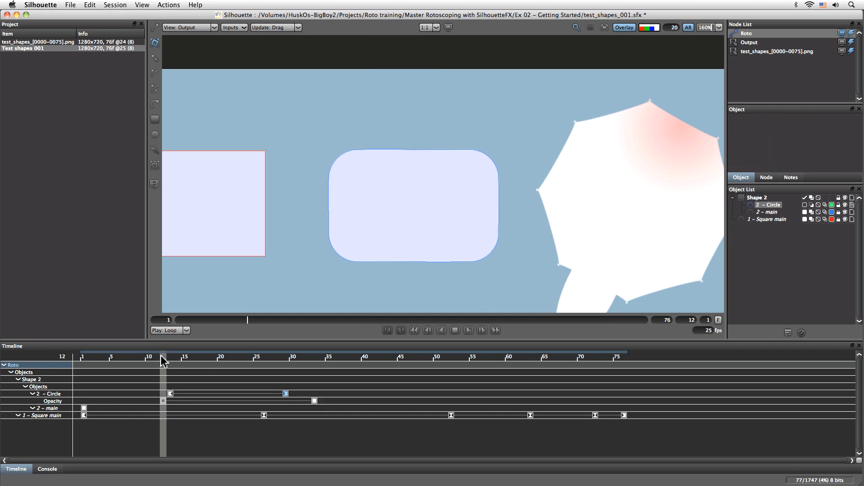
drag(161, 356, 170, 357)
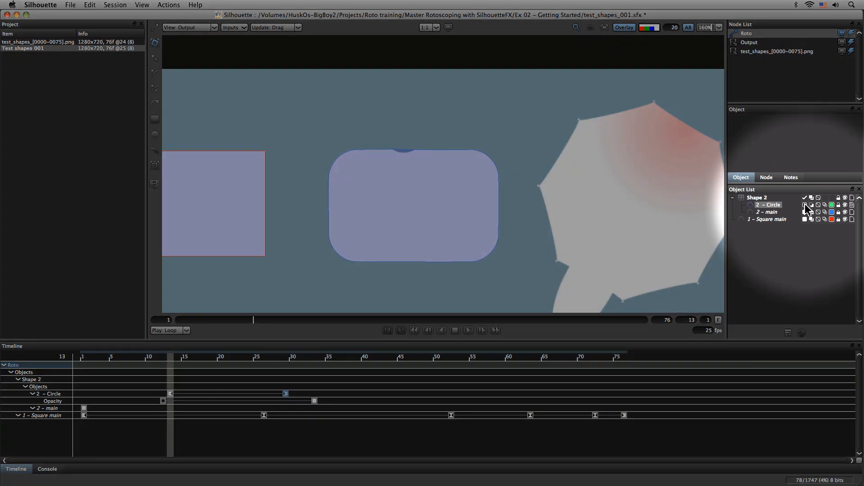
click(804, 206)
click(170, 401)
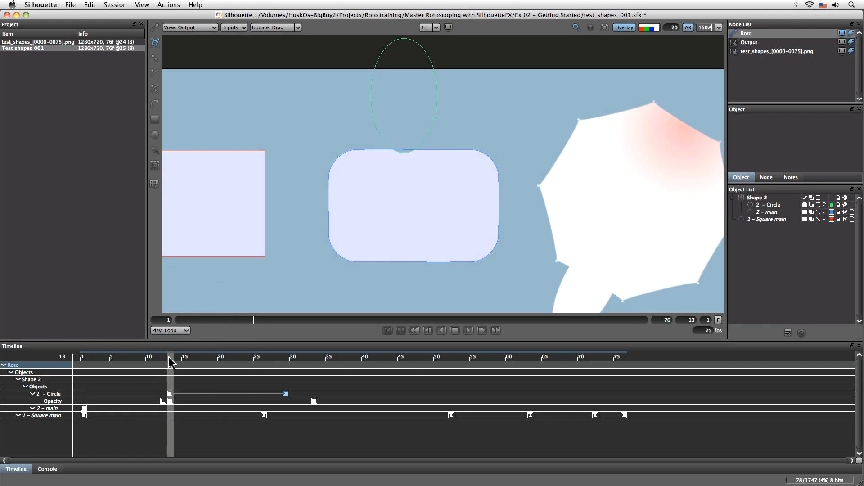
Add a shape keyframe to "2 - Circle" at frame 41 to hold the oval's position.
click(164, 363)
drag(166, 363, 377, 385)
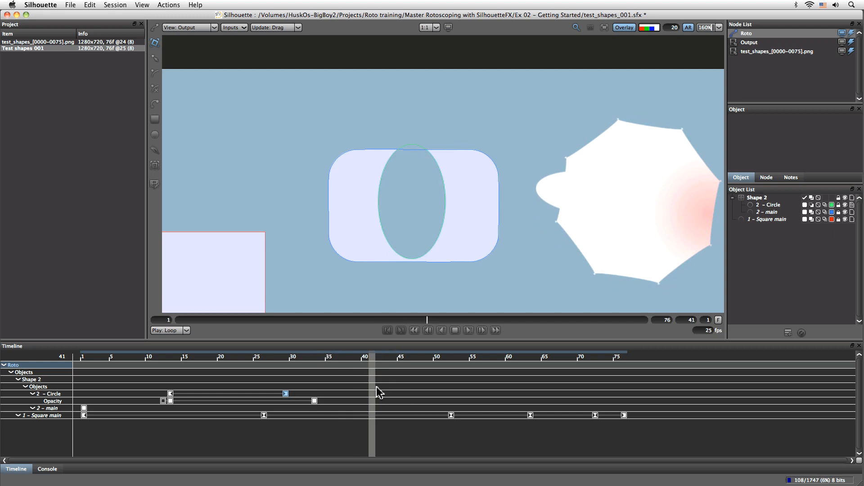
right_click(371, 394)
click(392, 410)
At frame 59, move "2 - Circle" down to the rounded rectangle's lower edge to match the exiting cutout.
drag(369, 364, 500, 371)
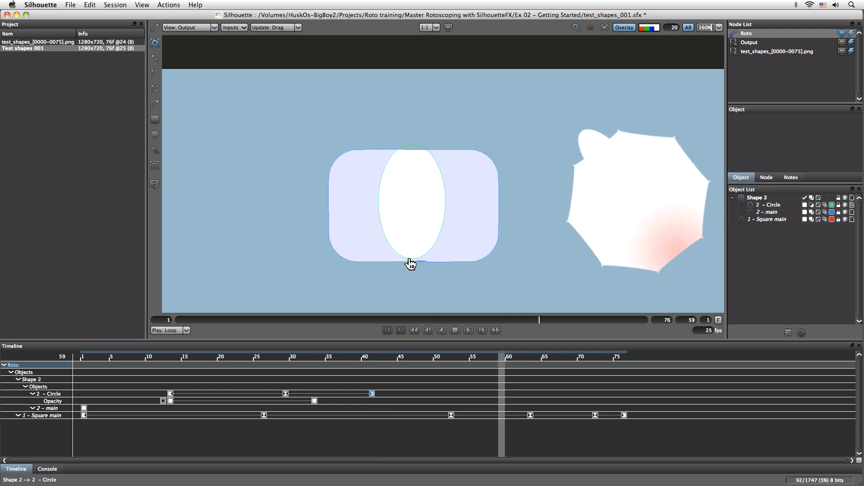
drag(432, 253, 434, 317)
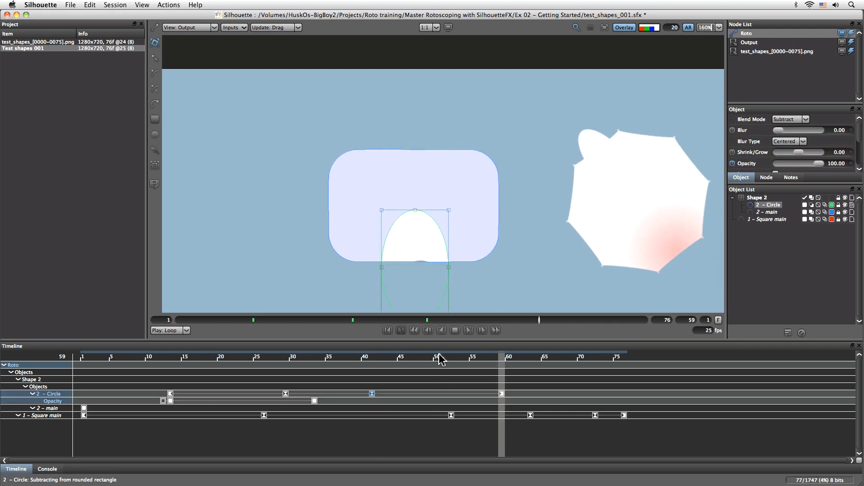
drag(428, 216, 435, 266)
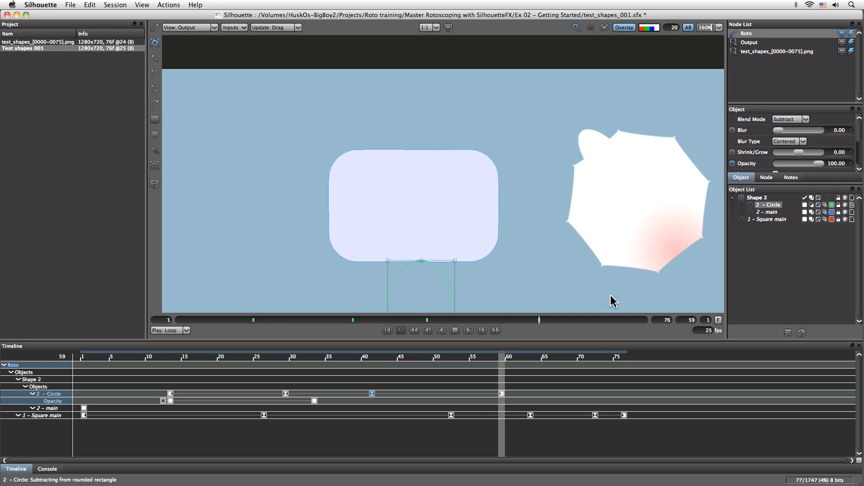
Move the last "2 - Circle" opacity keyframe to frame 59 and turn the shape off at frame 60.
key(Right)
key(Right)
key(Right)
key(Right)
key(Left)
key(Left)
key(Left)
key(Left)
drag(319, 402, 500, 402)
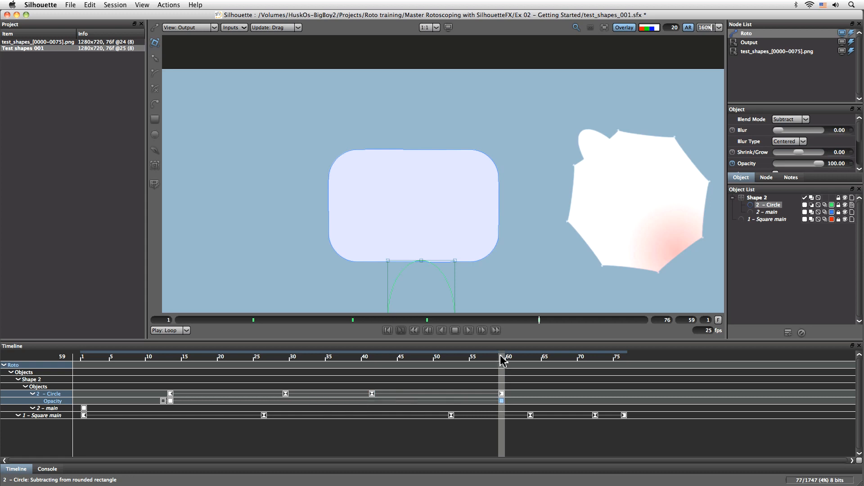
drag(501, 359, 508, 361)
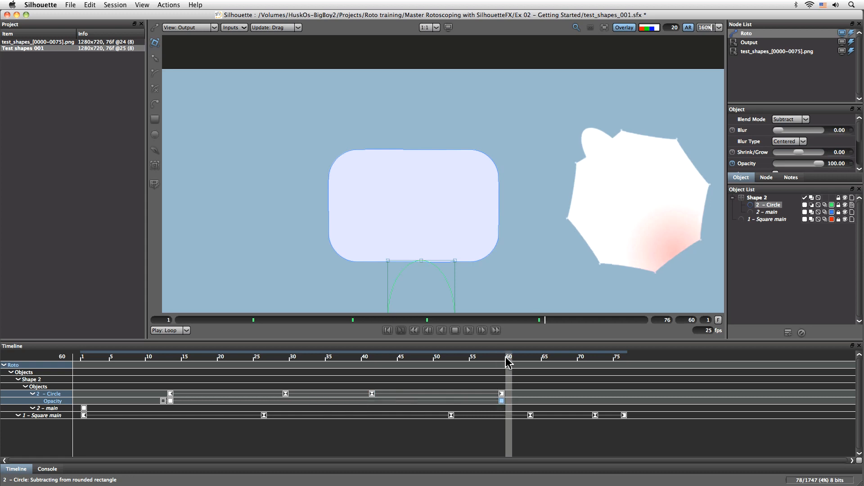
click(805, 205)
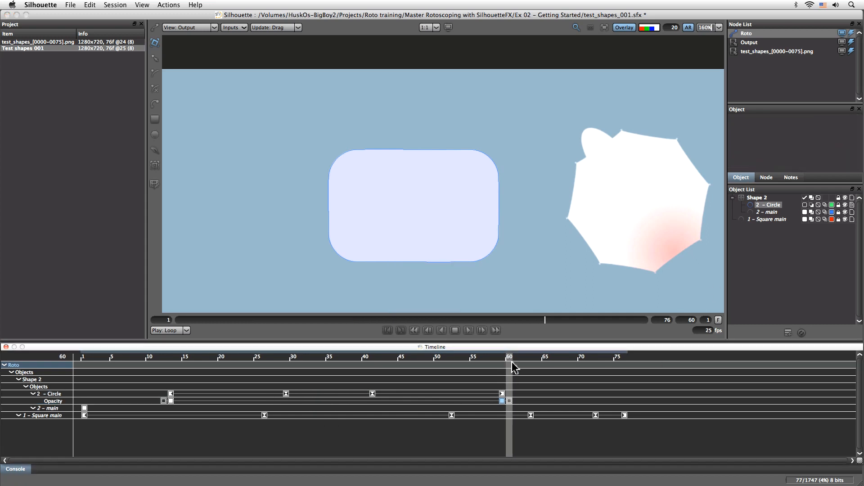
Fit the full frame in the viewer and play back the shot to check the animated oval cutout.
mouse_move(509, 360)
mouse_down()
mouse_move(225, 376)
mouse_move(107, 402)
mouse_up()
key(f)
key(space)
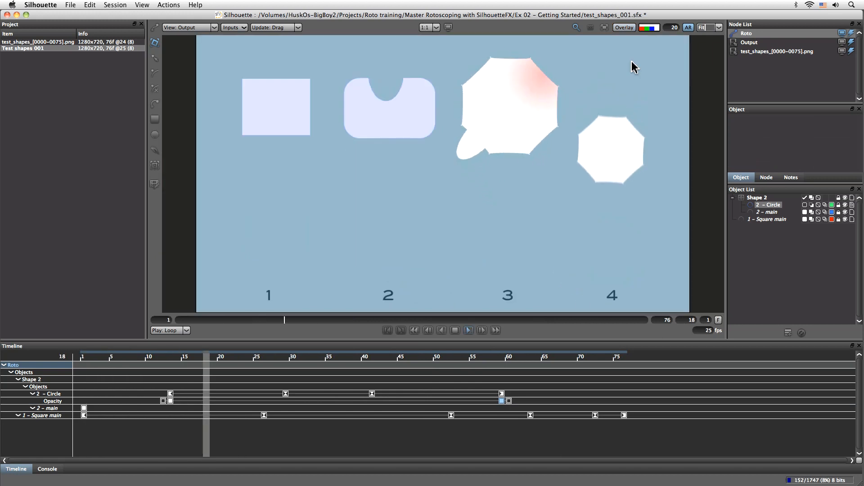